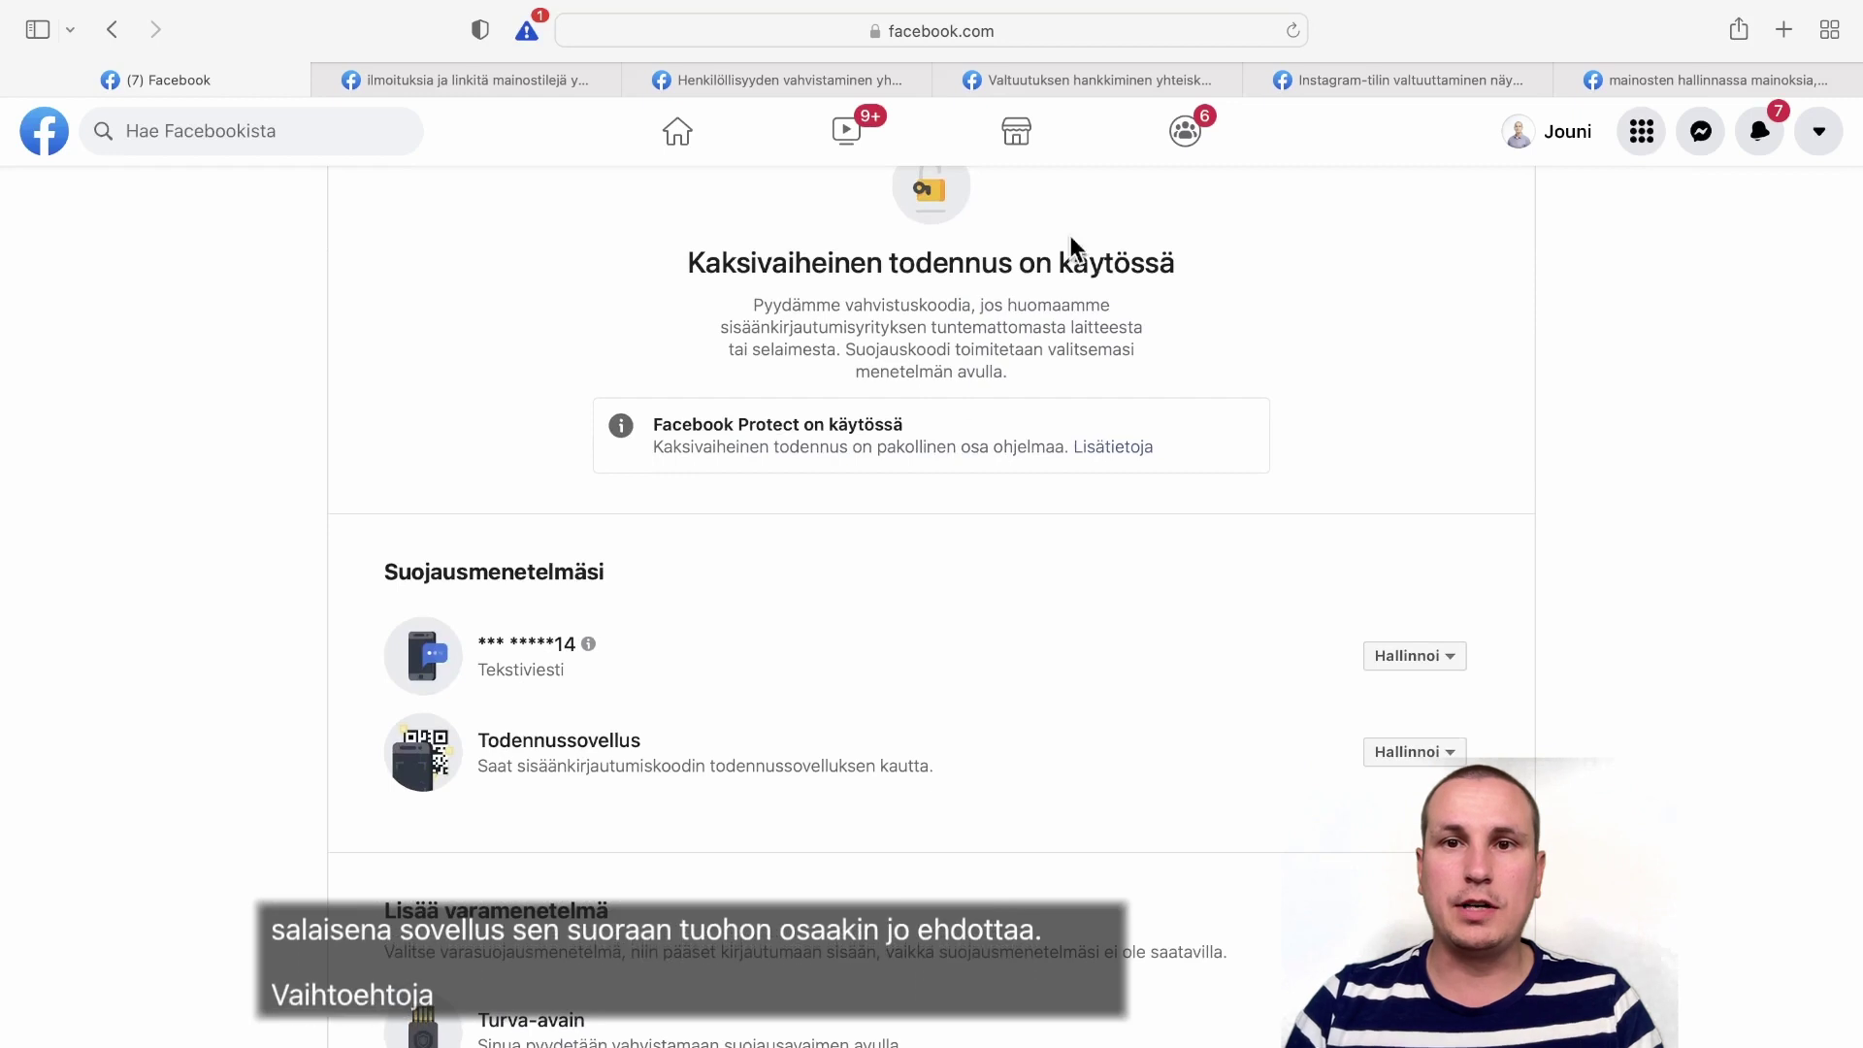
Scroll through the two-factor authentication methods in the security settings
{"action": "scroll", "coordinate": [1583, 327], "scroll_direction": "down", "scroll_amount": 1}
{"action": "scroll", "coordinate": [1583, 327], "scroll_direction": "down", "scroll_amount": 2}
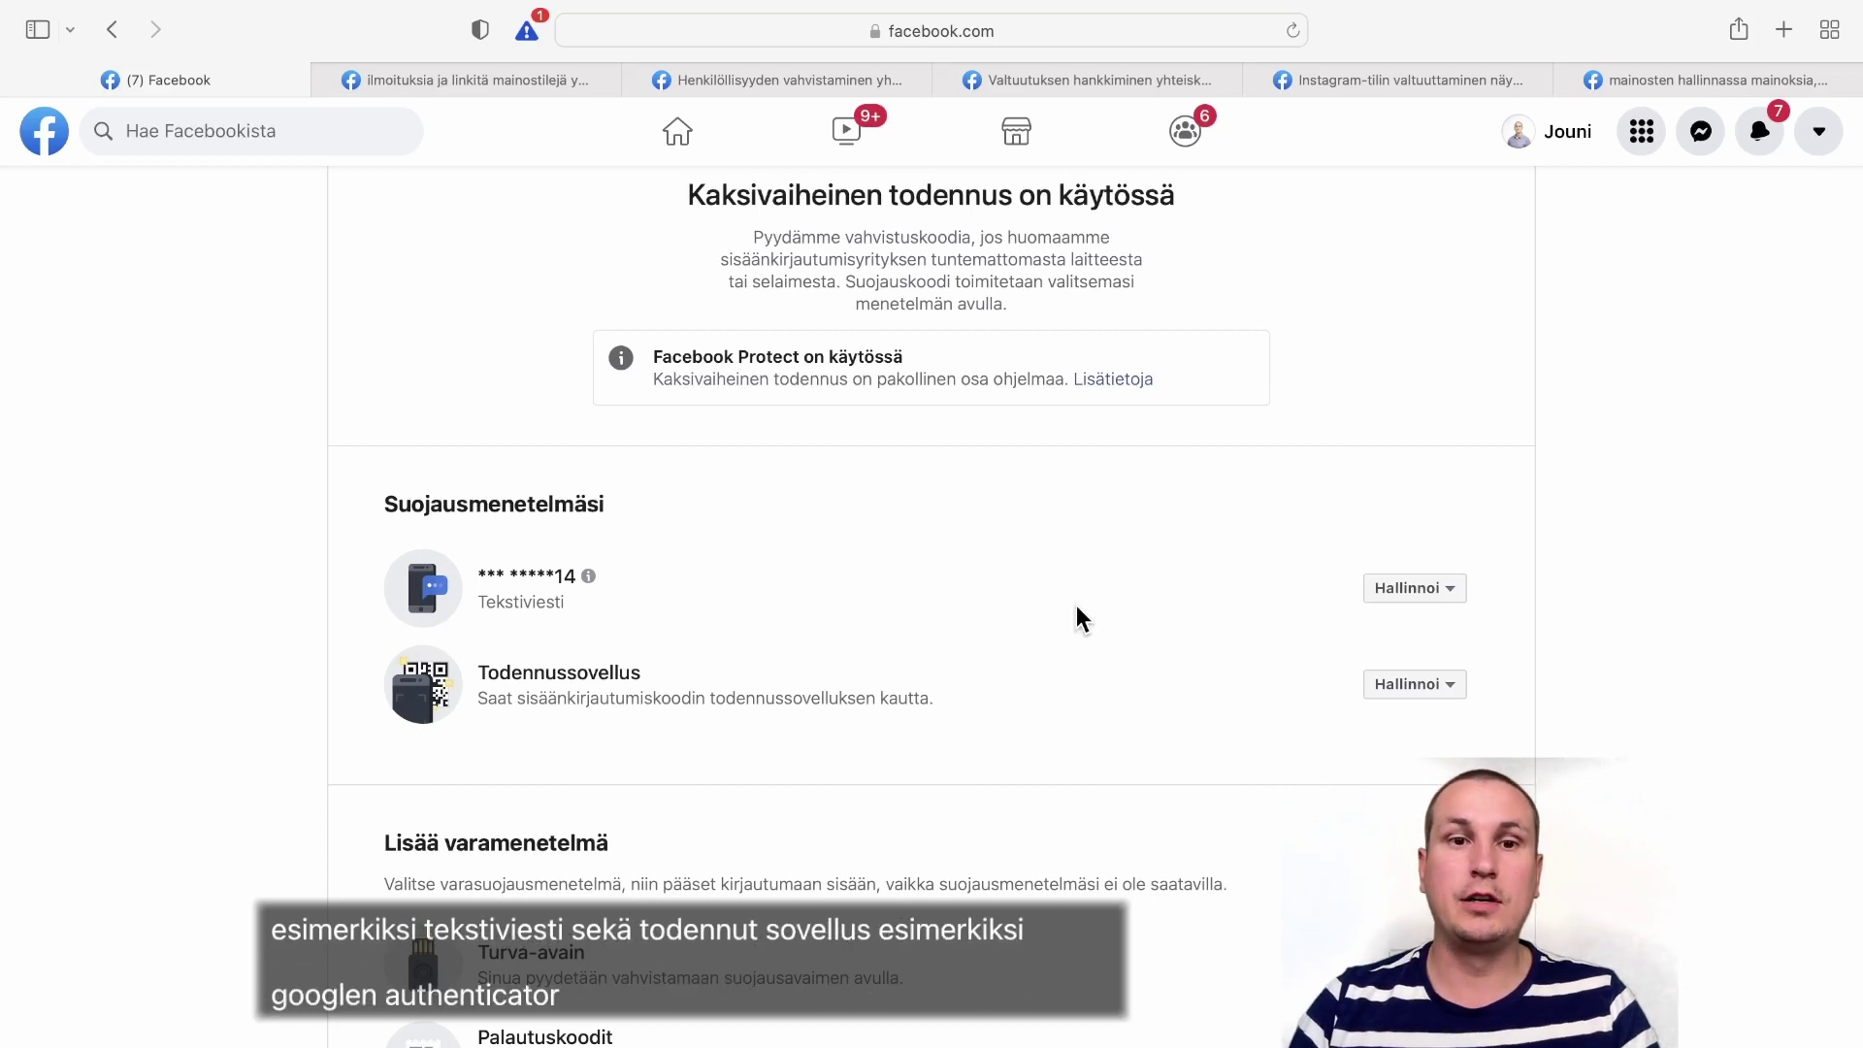
{"action": "scroll", "coordinate": [1077, 609], "scroll_direction": "down", "scroll_amount": 1}
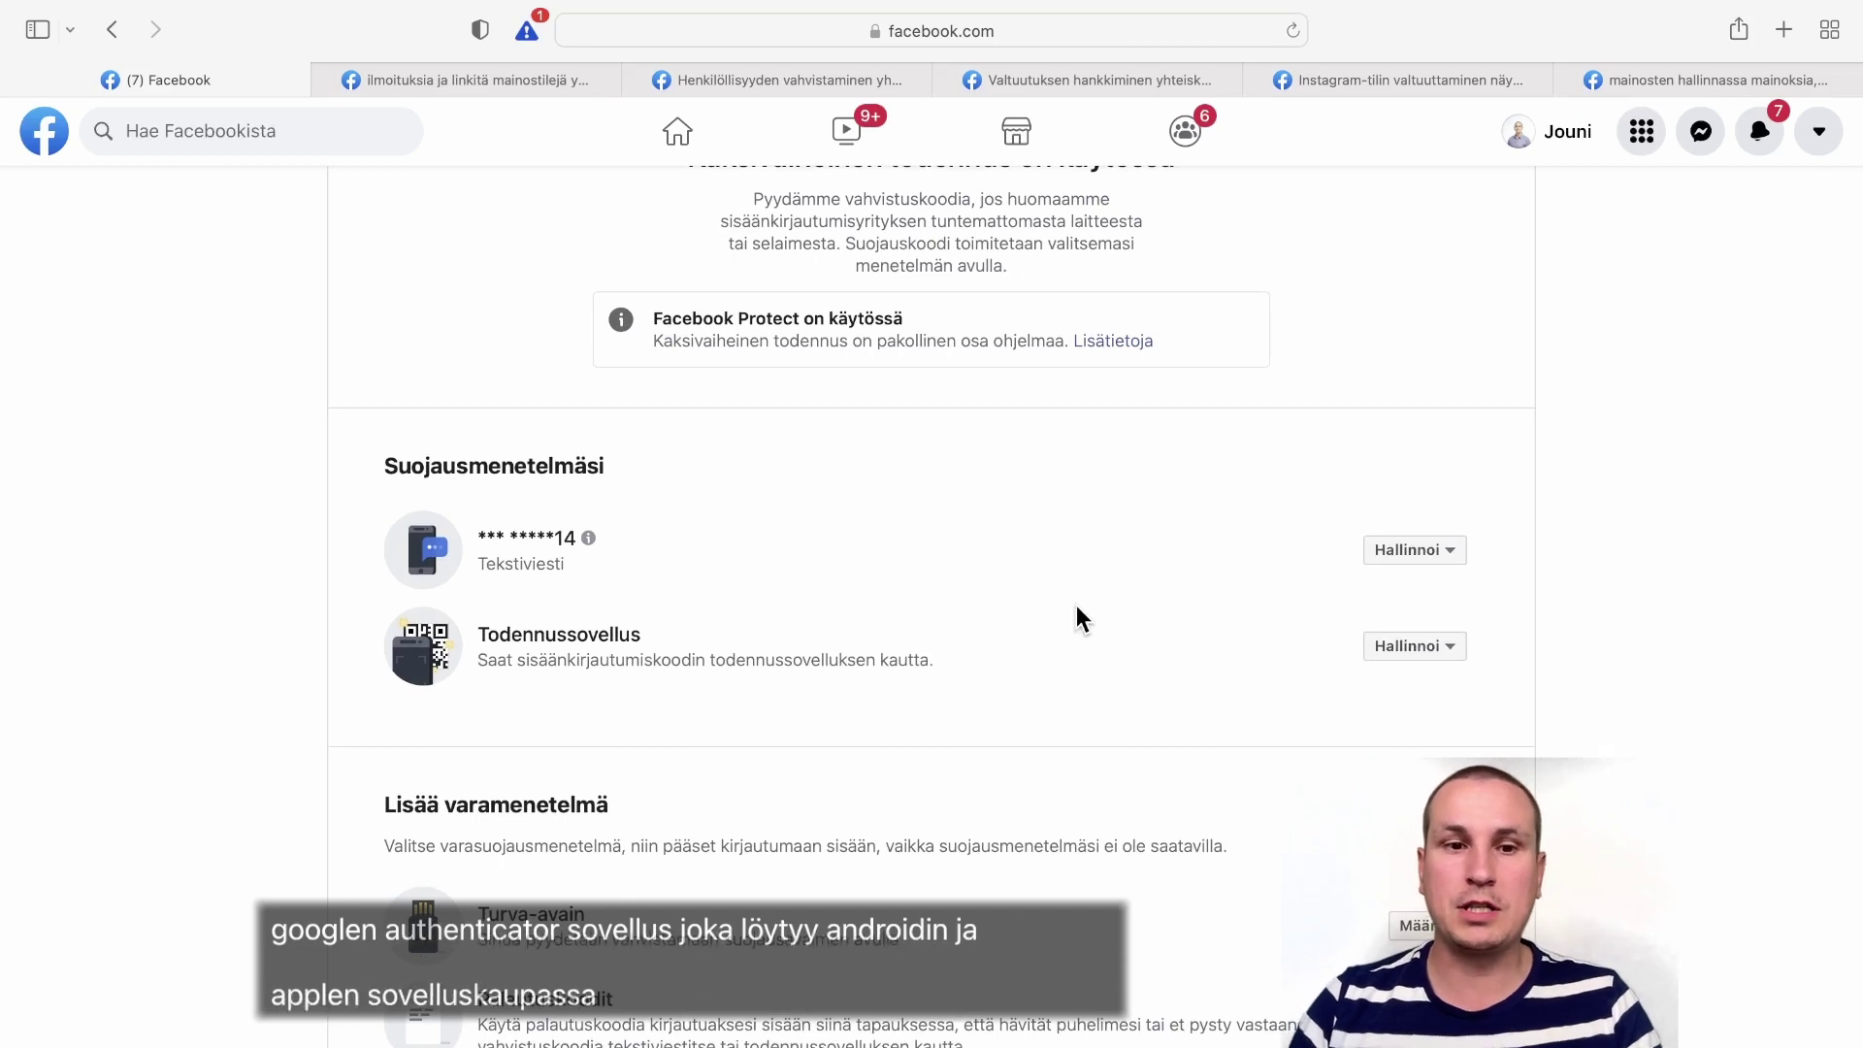
{"action": "scroll", "coordinate": [1077, 609], "scroll_direction": "down", "scroll_amount": 2}
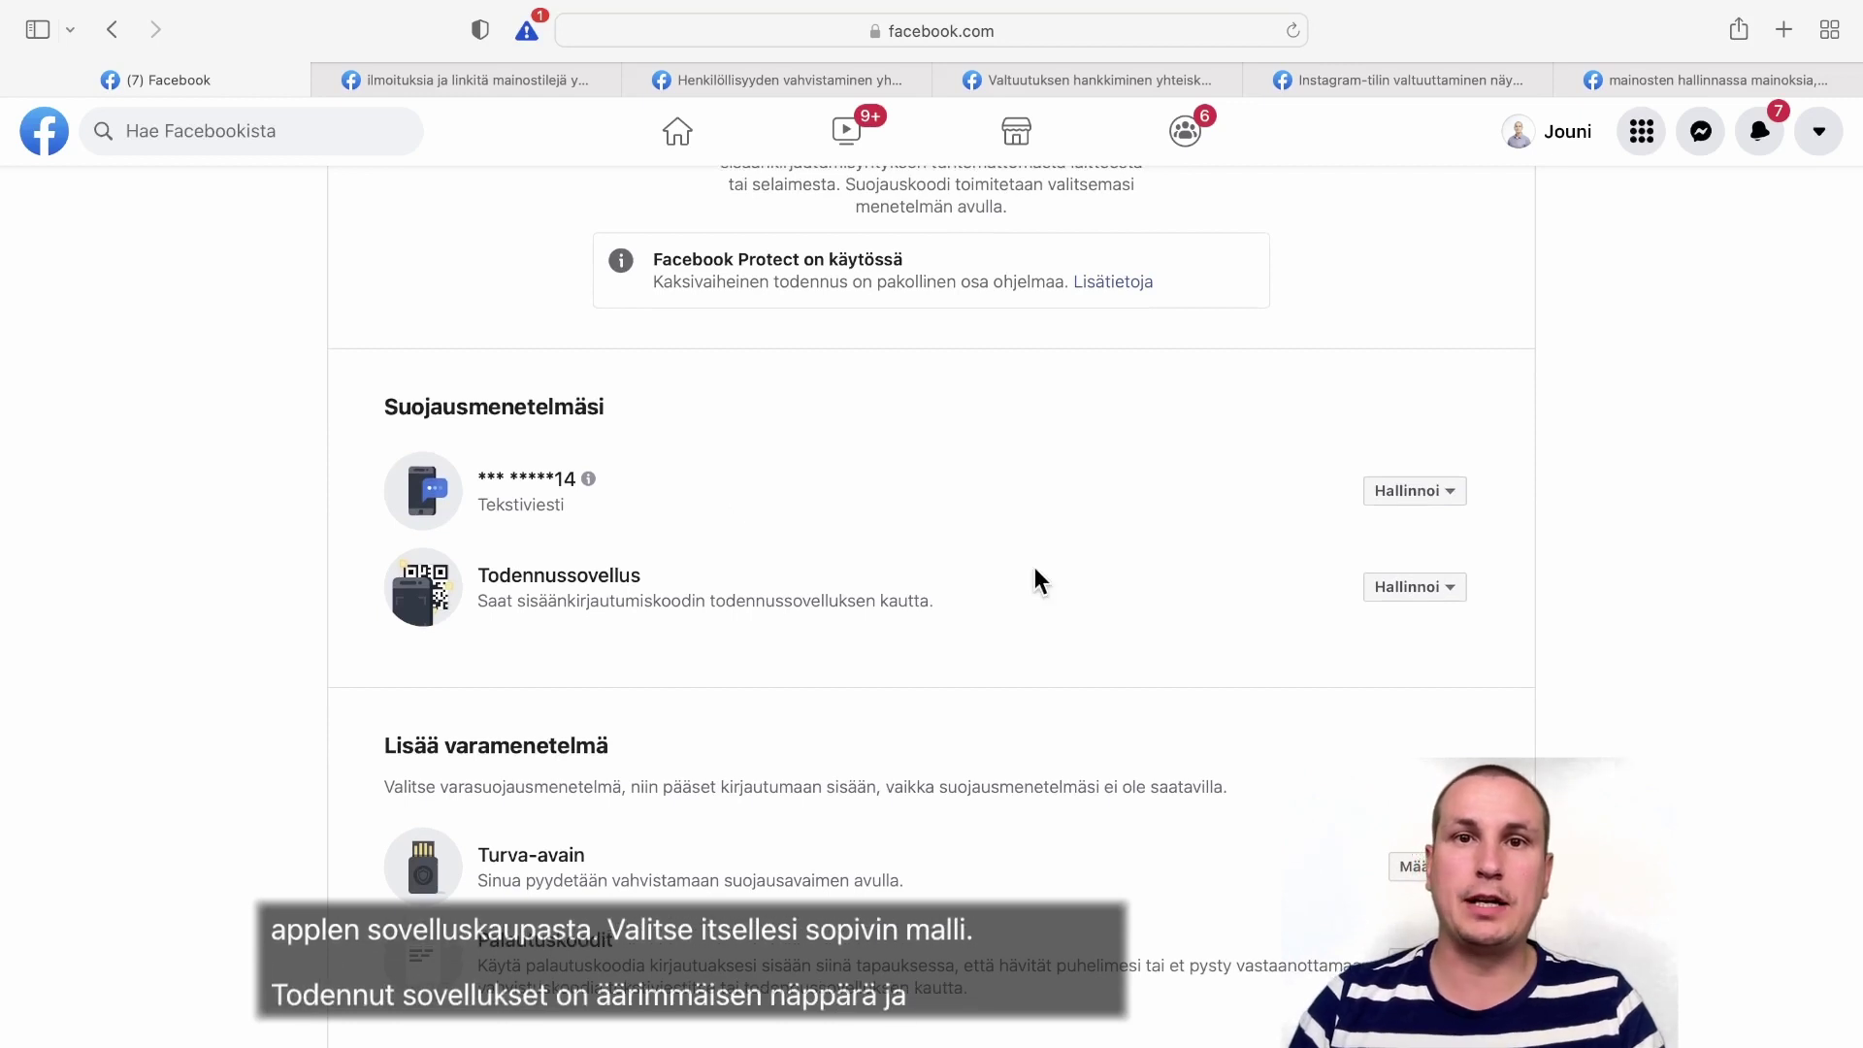
{"action": "scroll", "coordinate": [1040, 581], "scroll_direction": "down", "scroll_amount": 1}
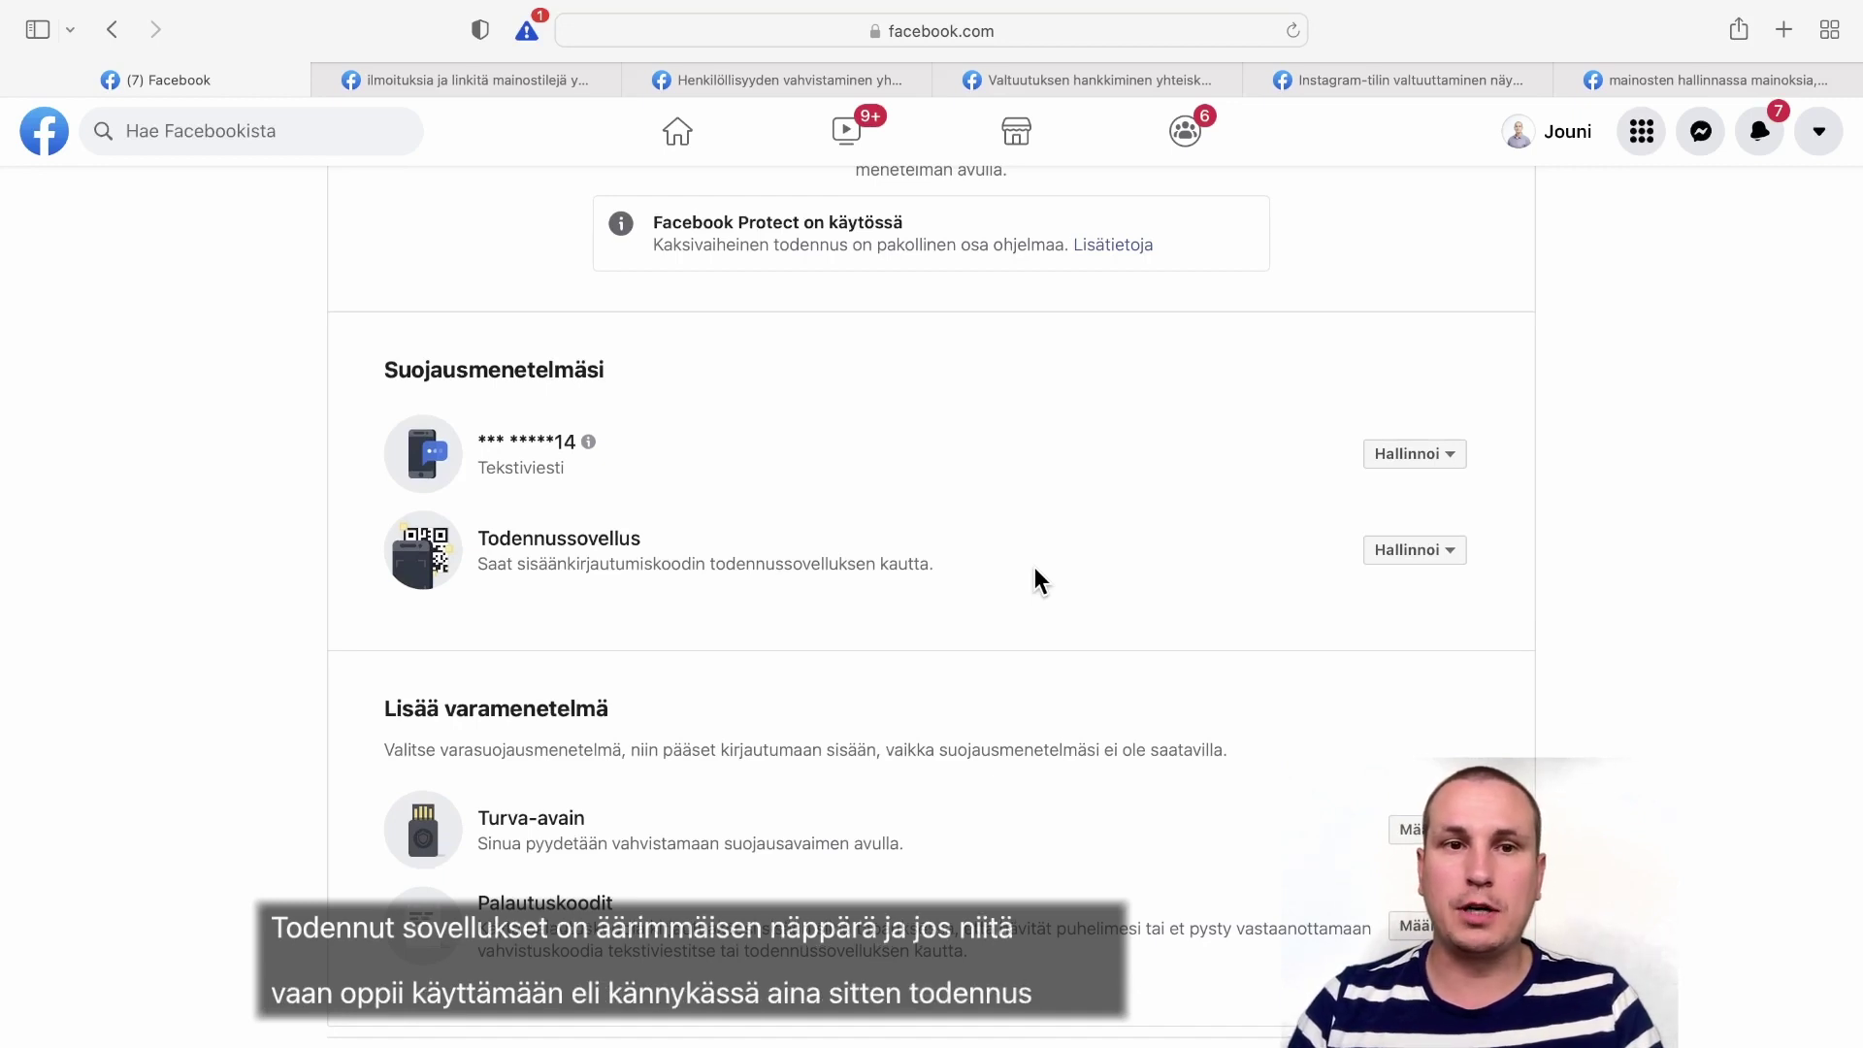
{"action": "scroll", "coordinate": [1095, 470], "scroll_direction": "up", "scroll_amount": 1}
{"action": "scroll", "coordinate": [1095, 470], "scroll_direction": "up", "scroll_amount": 2}
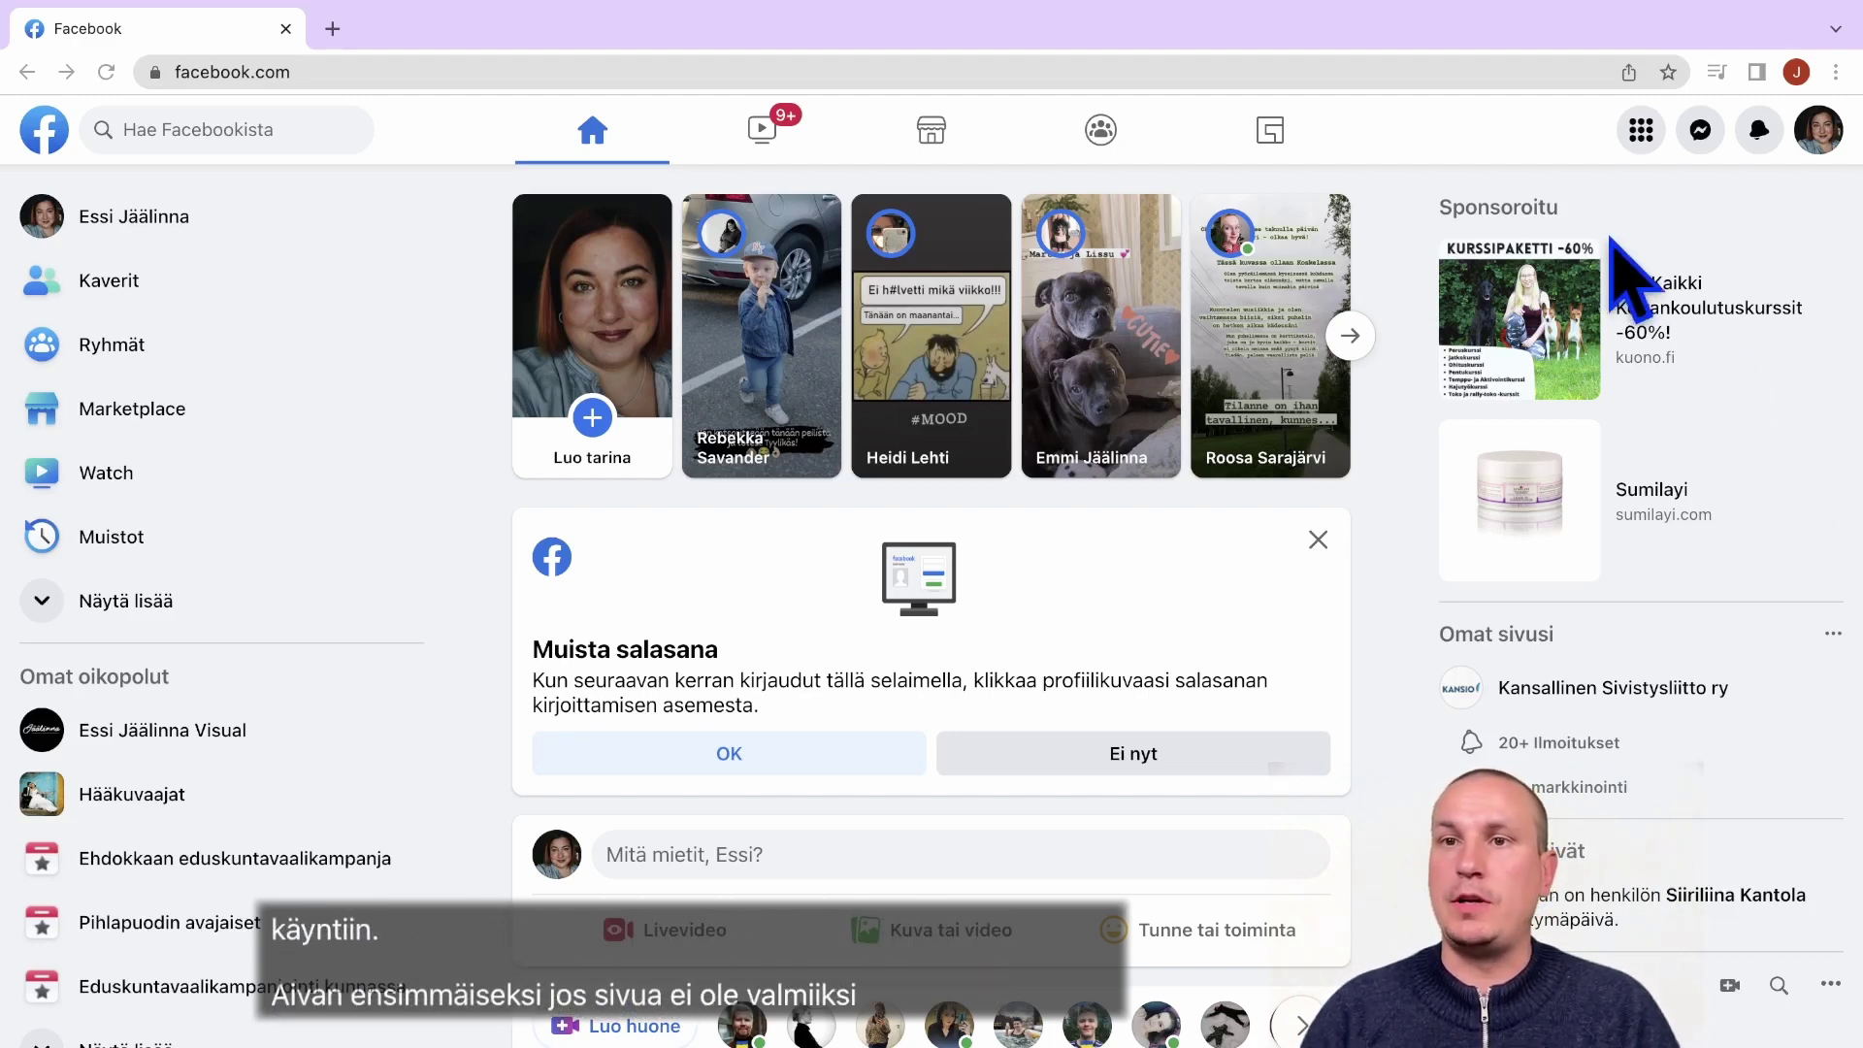
Start a new Page named after the candidate plus 'valtuustoon', with category Poliittinen ehdokas
{"action": "left_click", "coordinate": [1639, 134]}
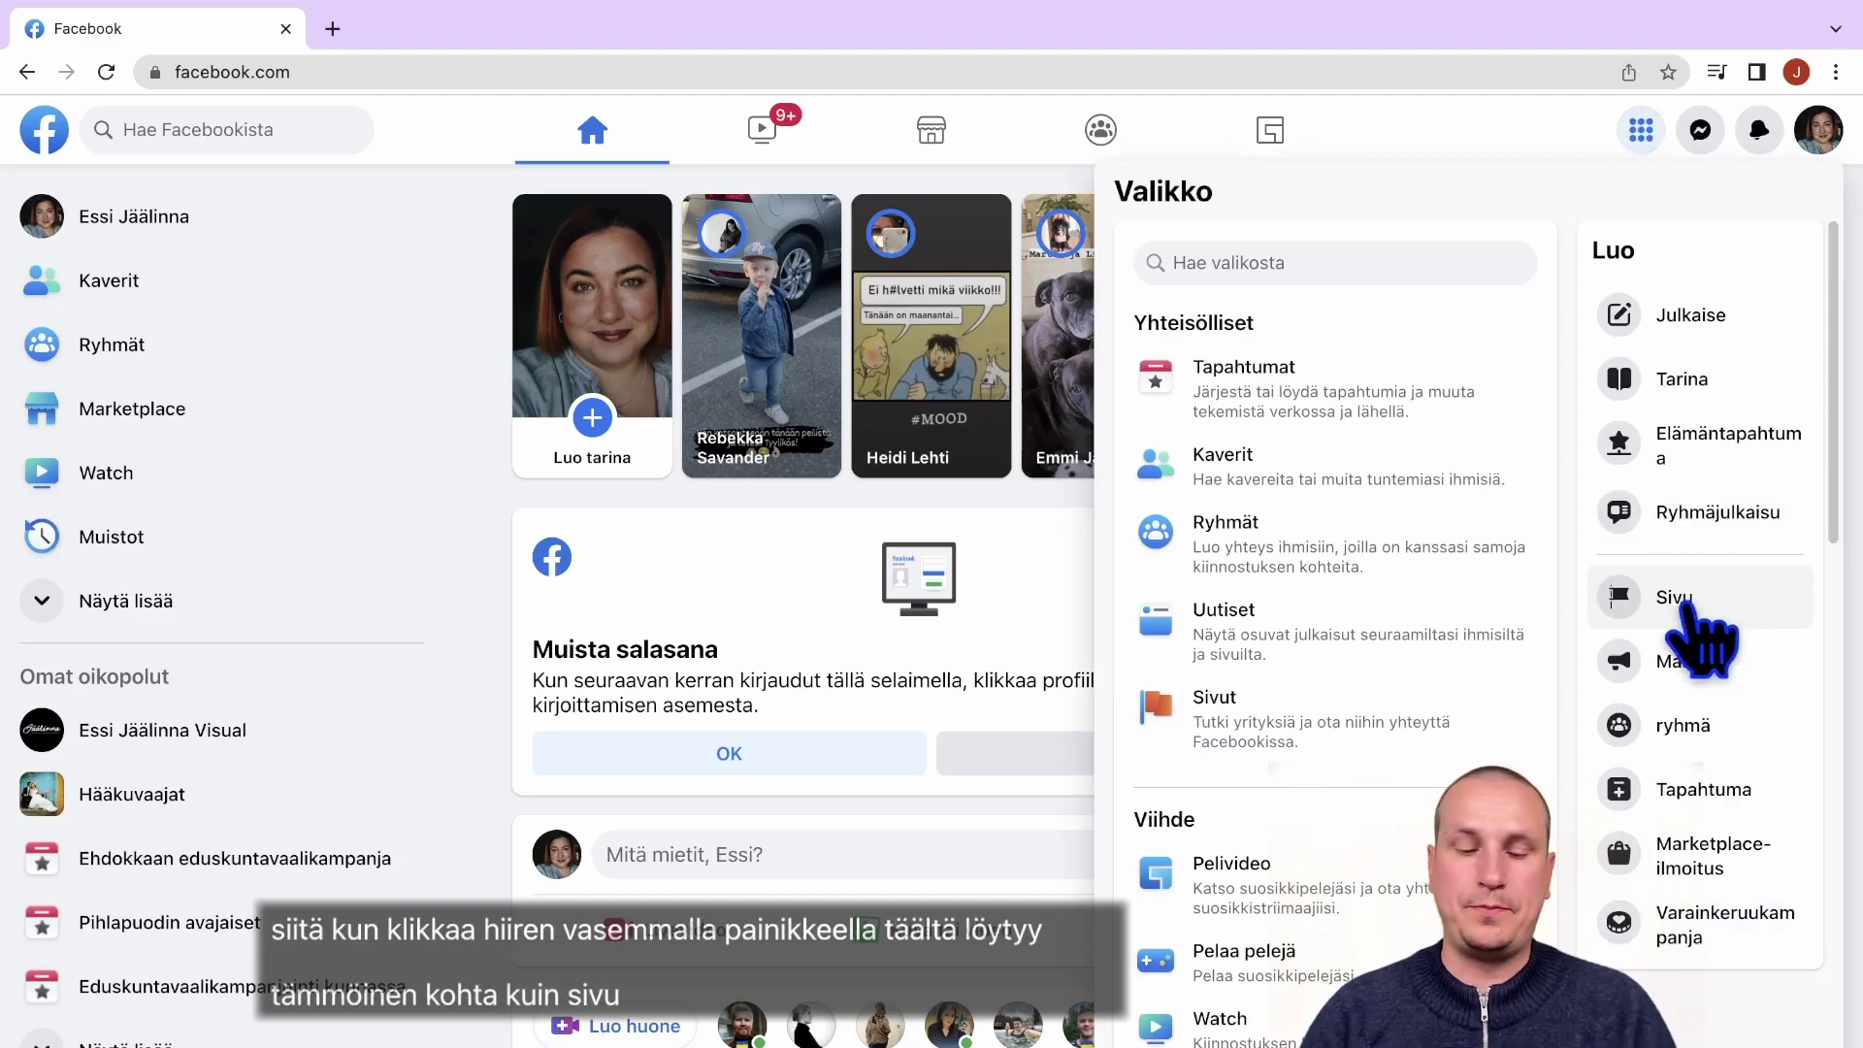
{"action": "left_click", "coordinate": [1688, 606]}
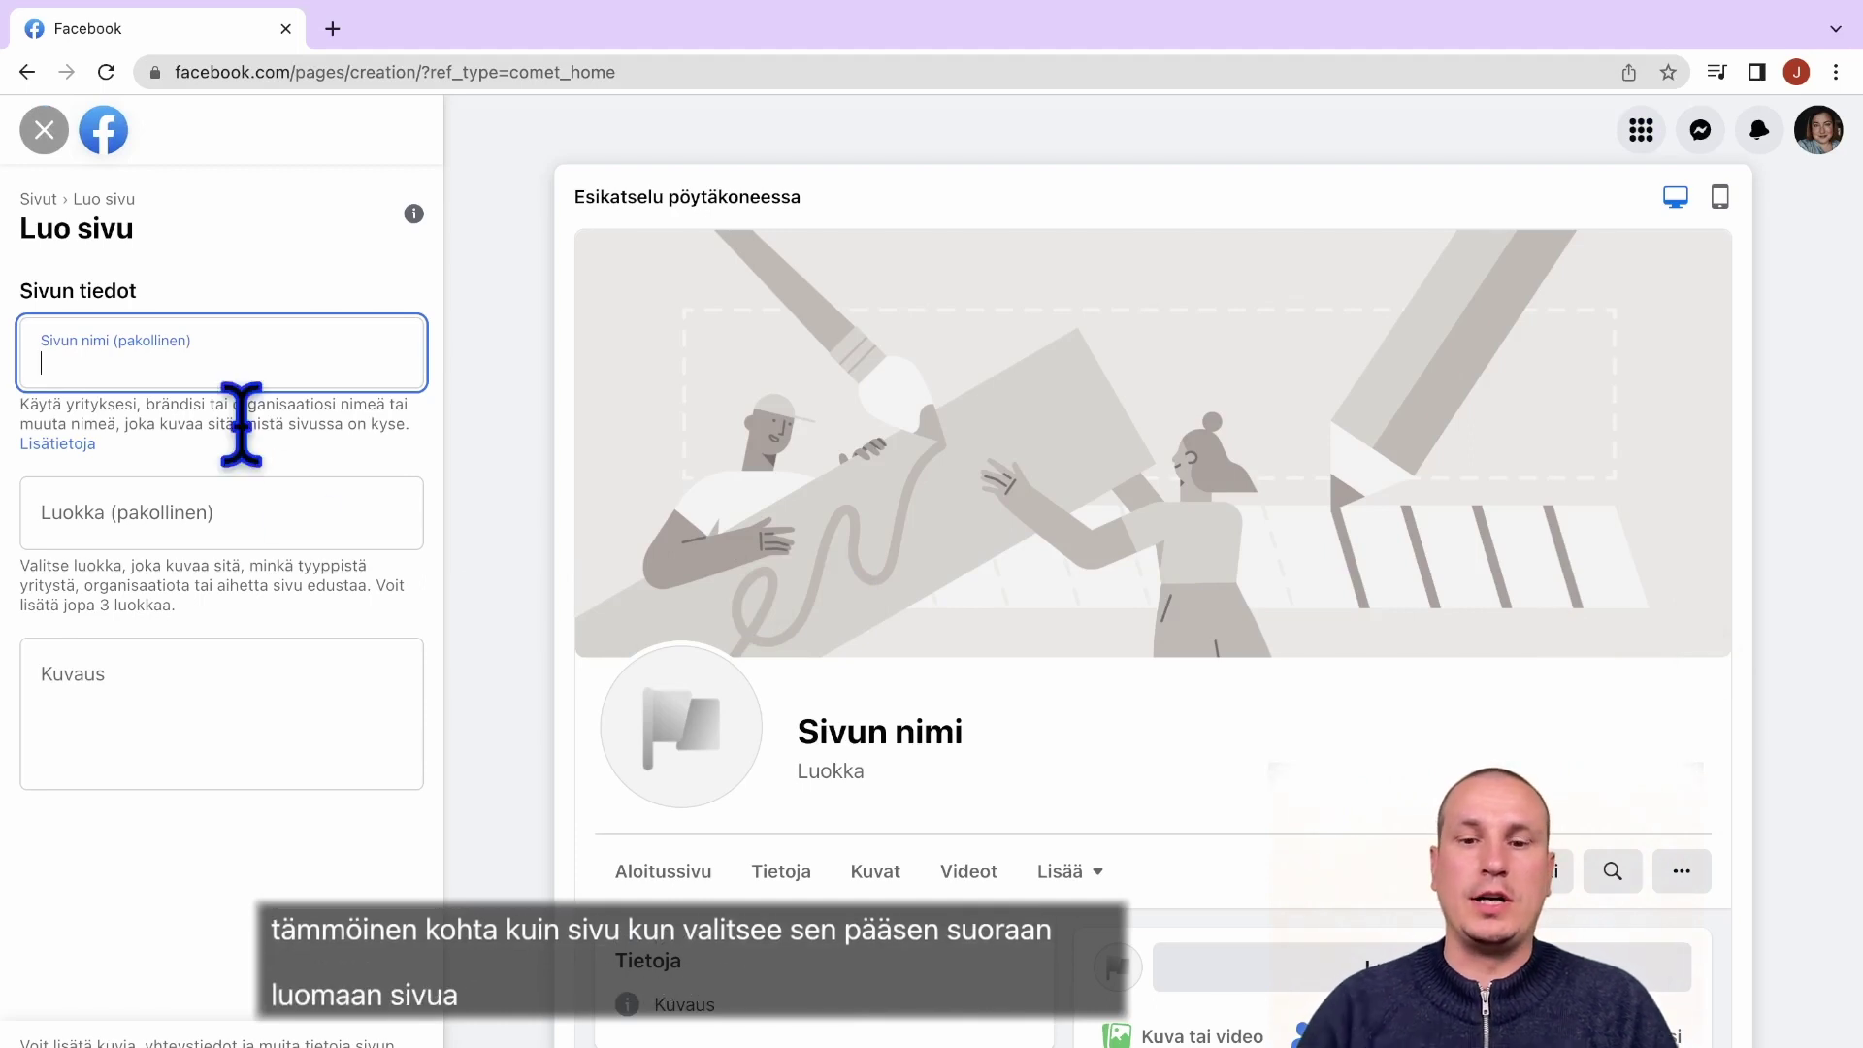
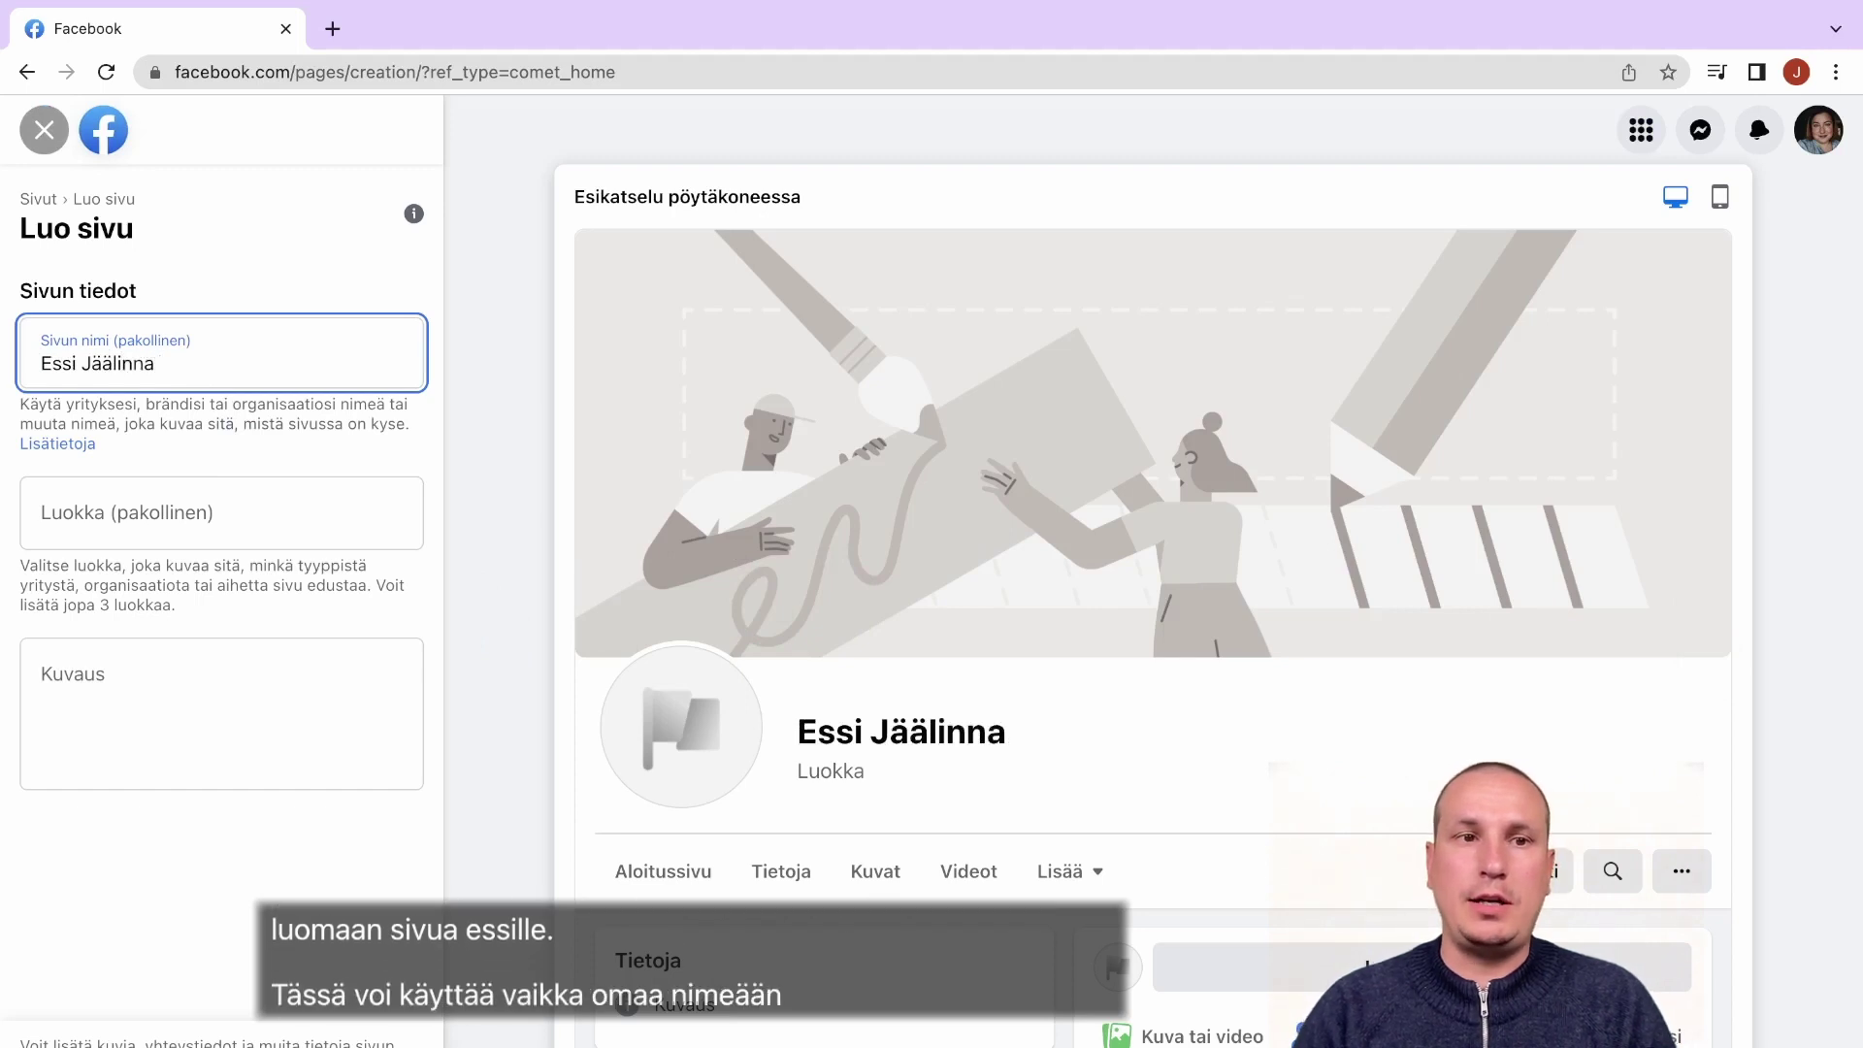
{"action": "type", "text": " valtuustoon"}
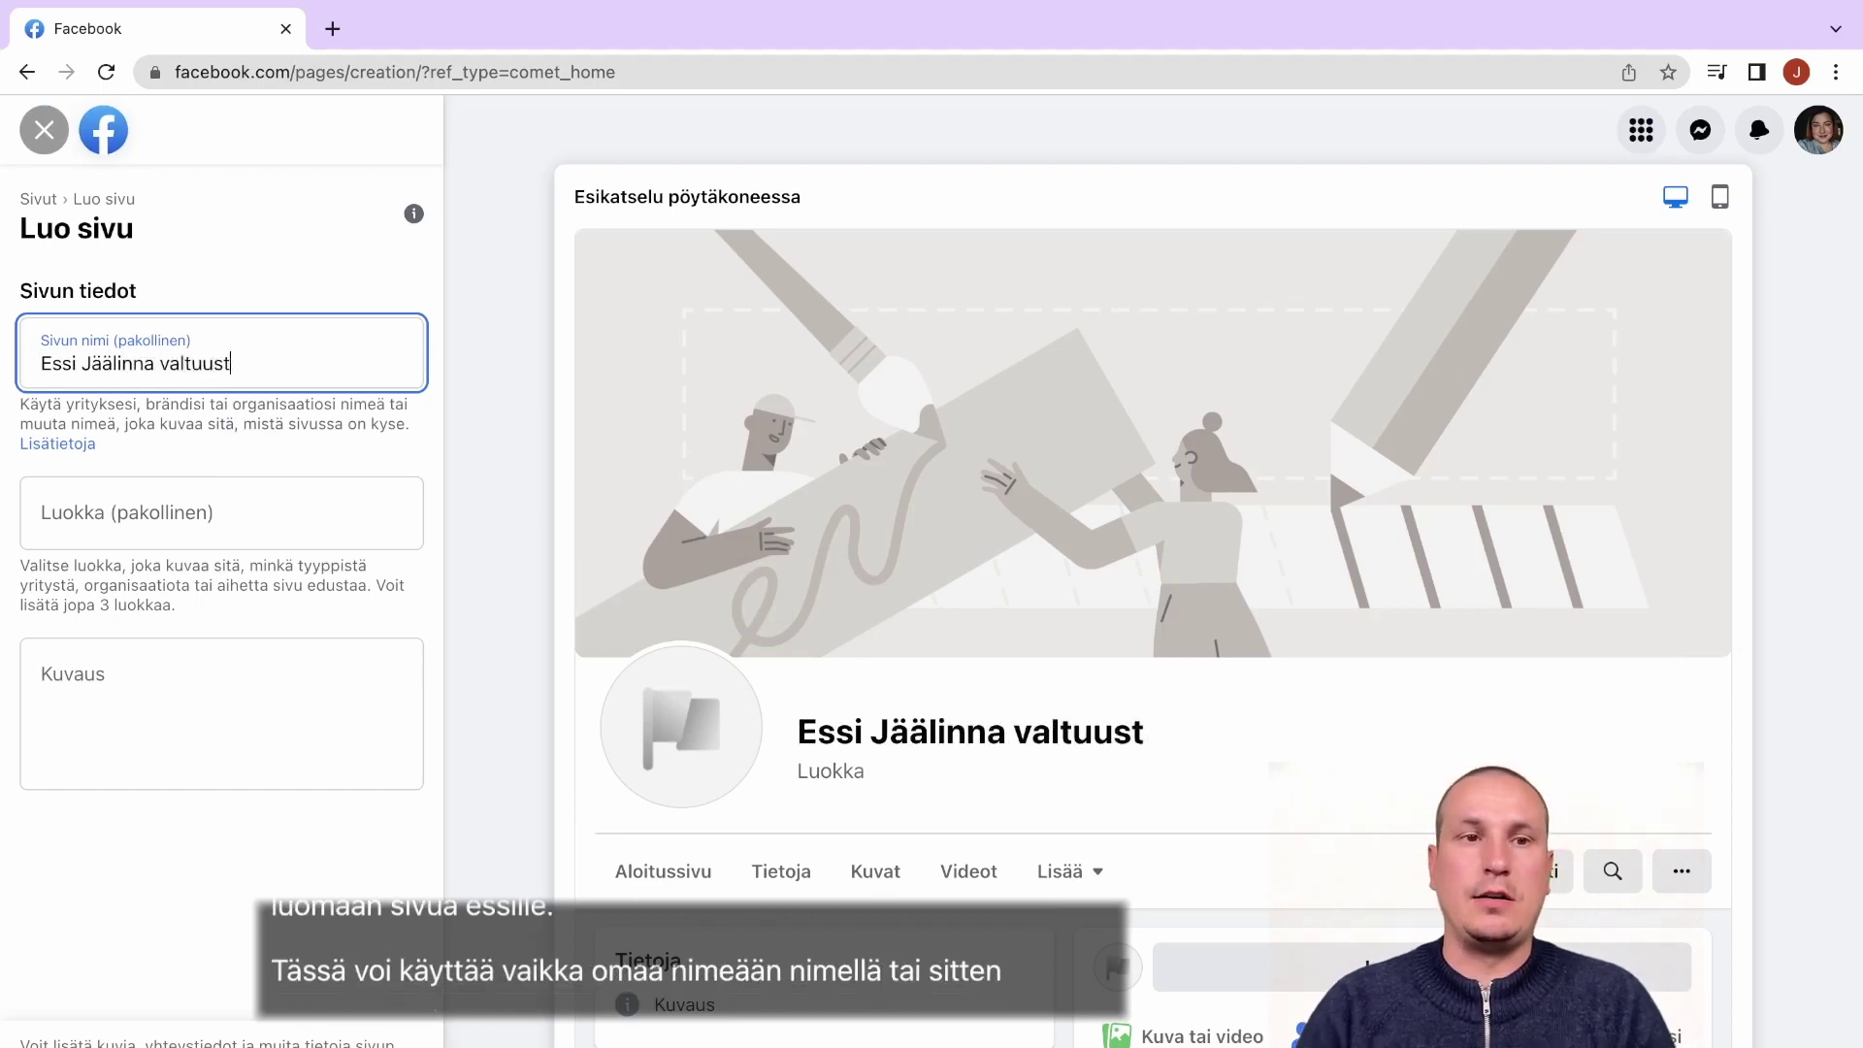
{"action": "left_click", "coordinate": [156, 512]}
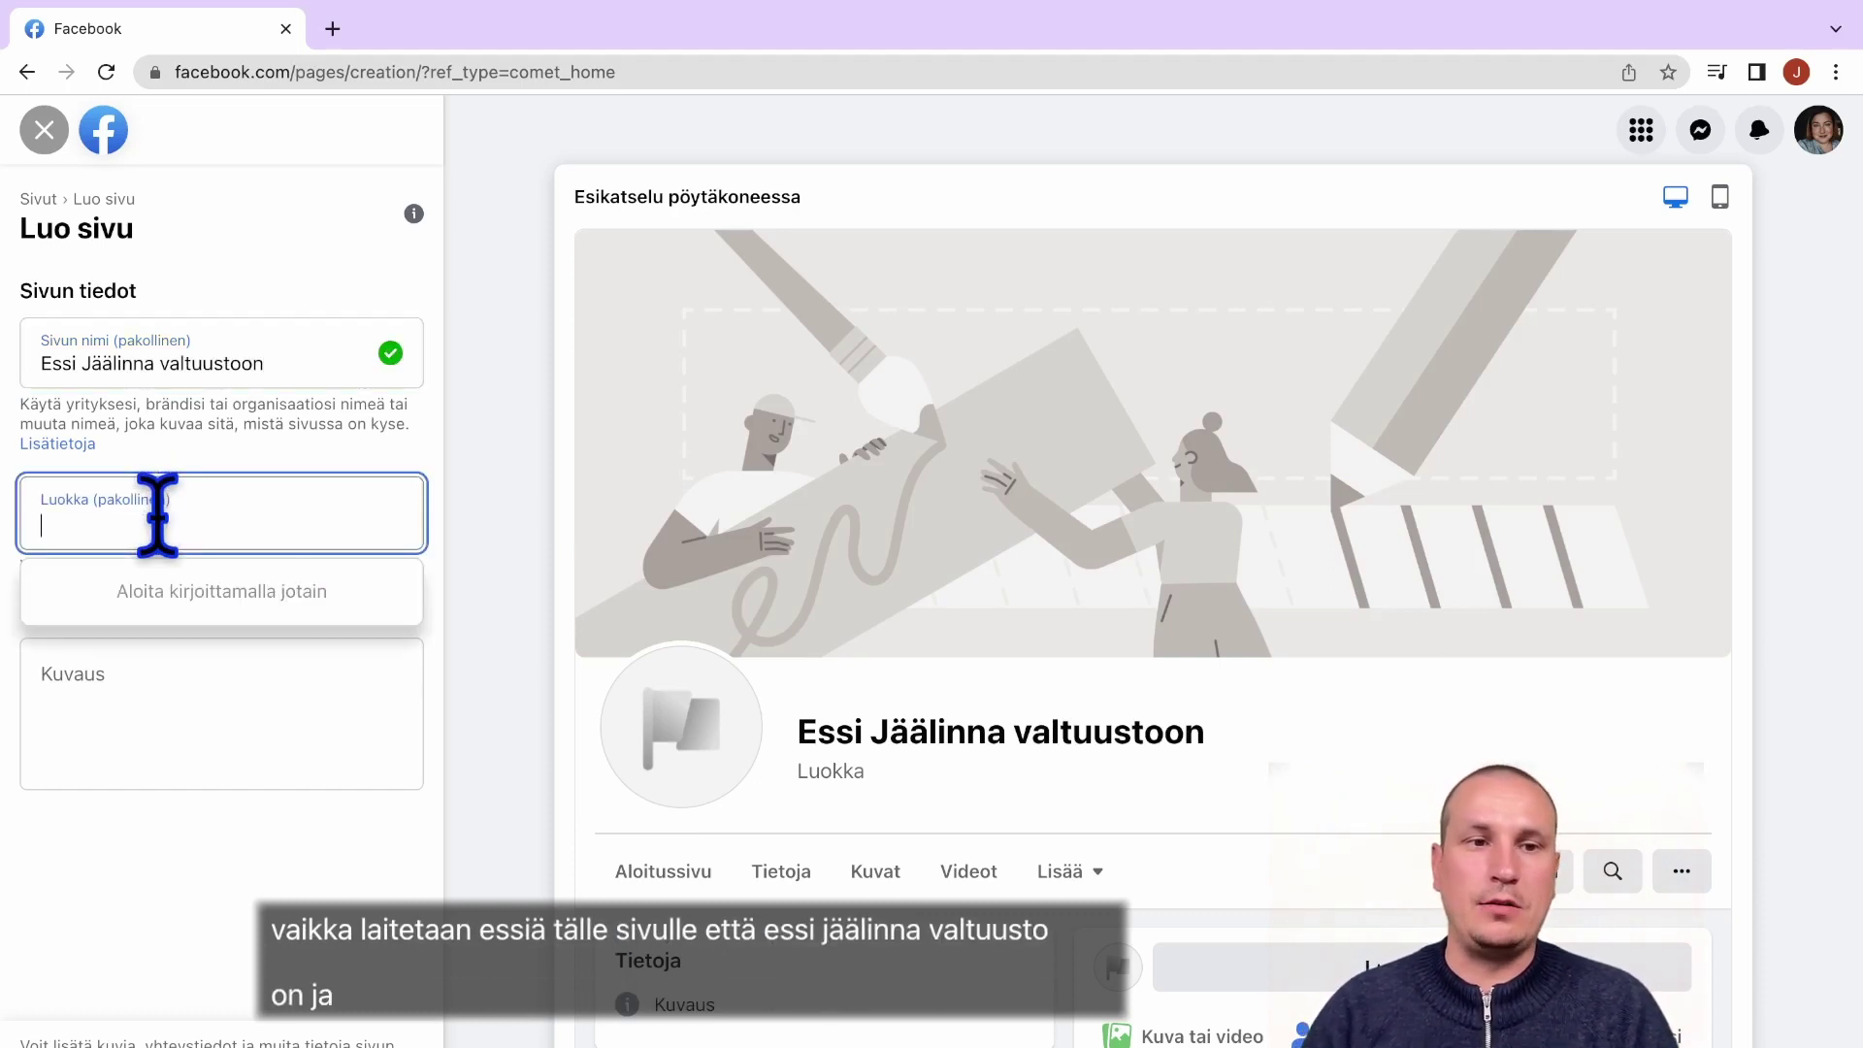
{"action": "type", "text": "polii"}
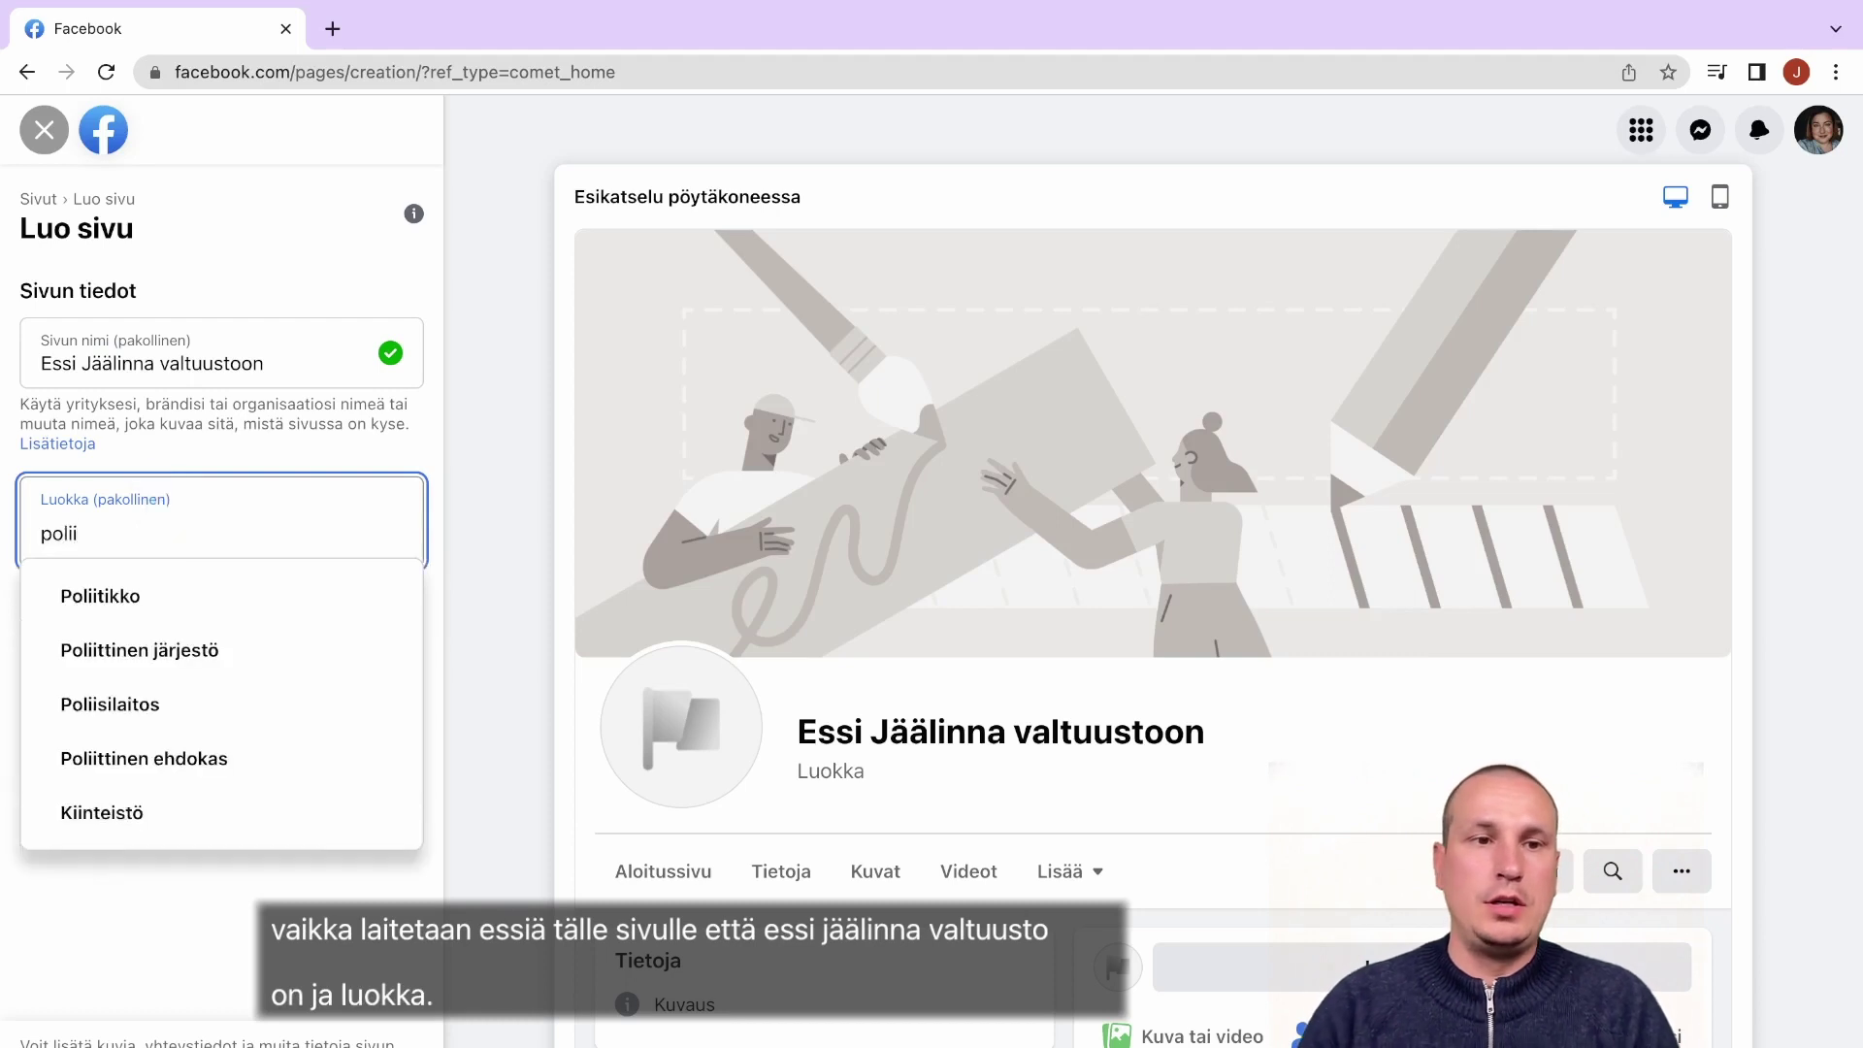
{"action": "left_click", "coordinate": [153, 764]}
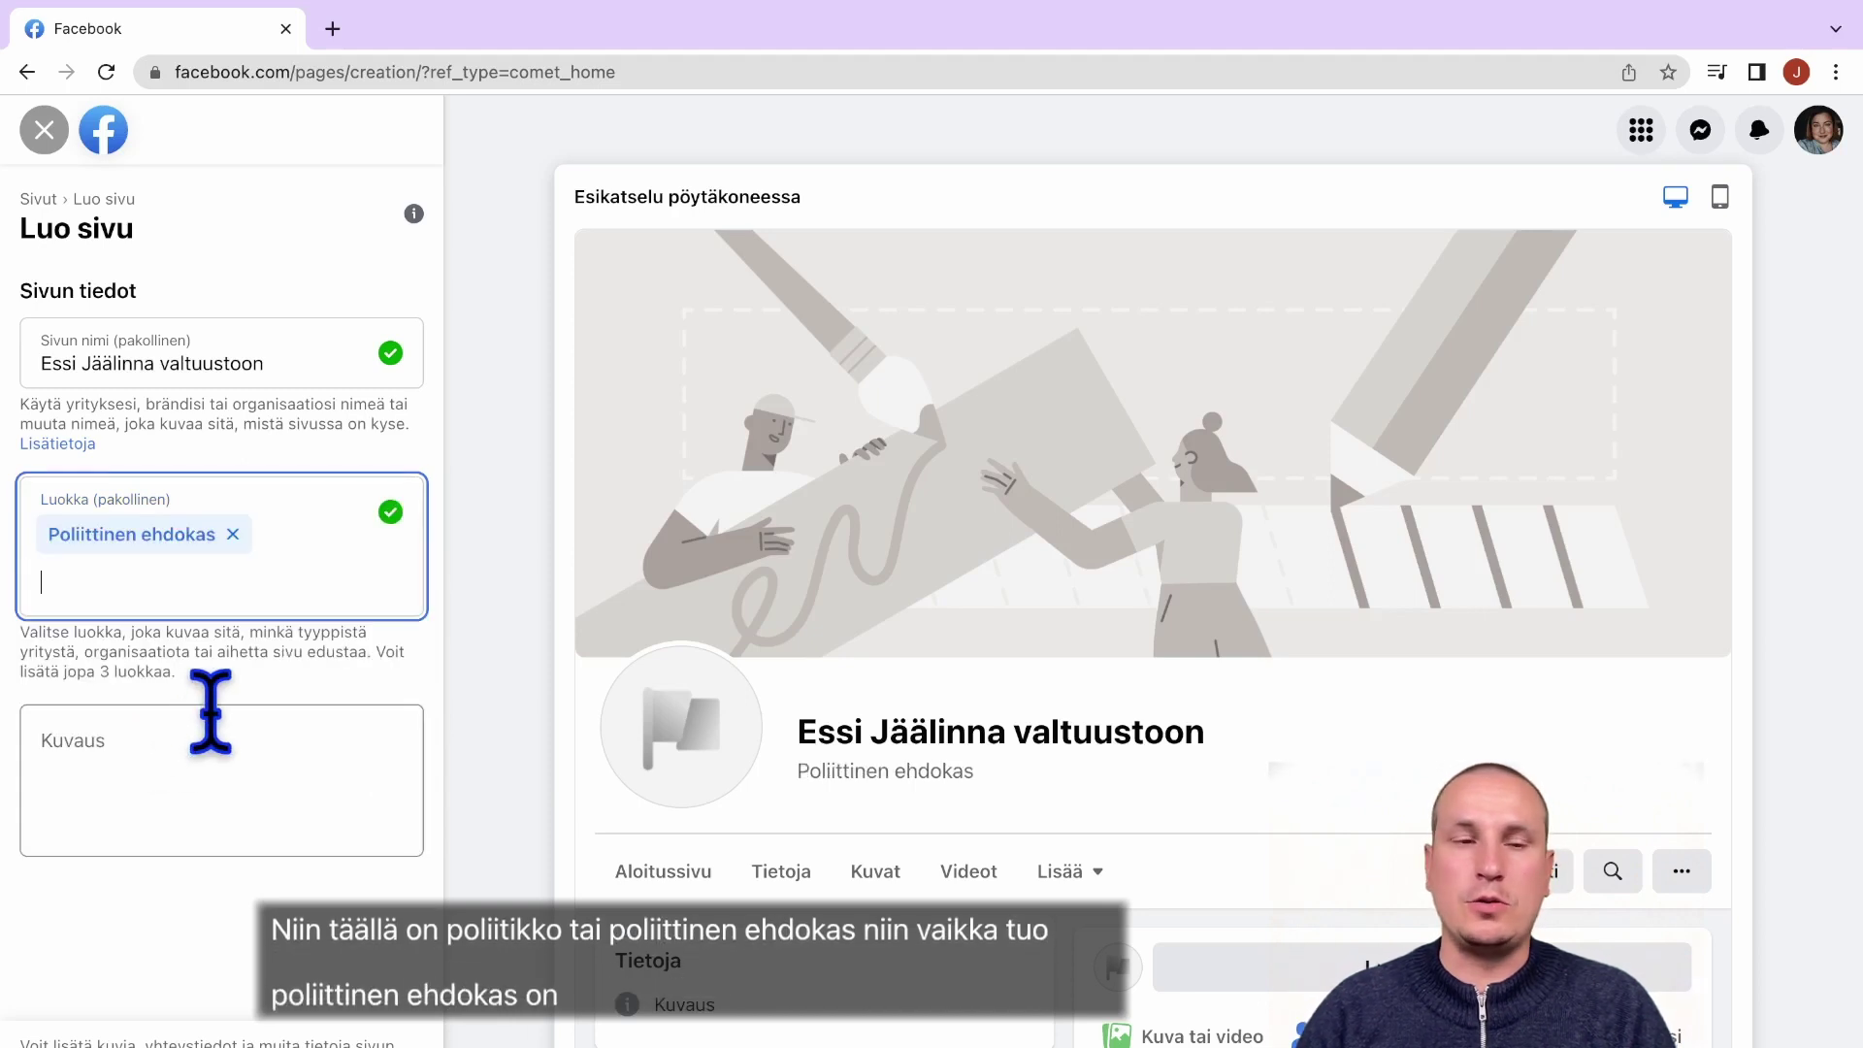
{"action": "left_click", "coordinate": [202, 735]}
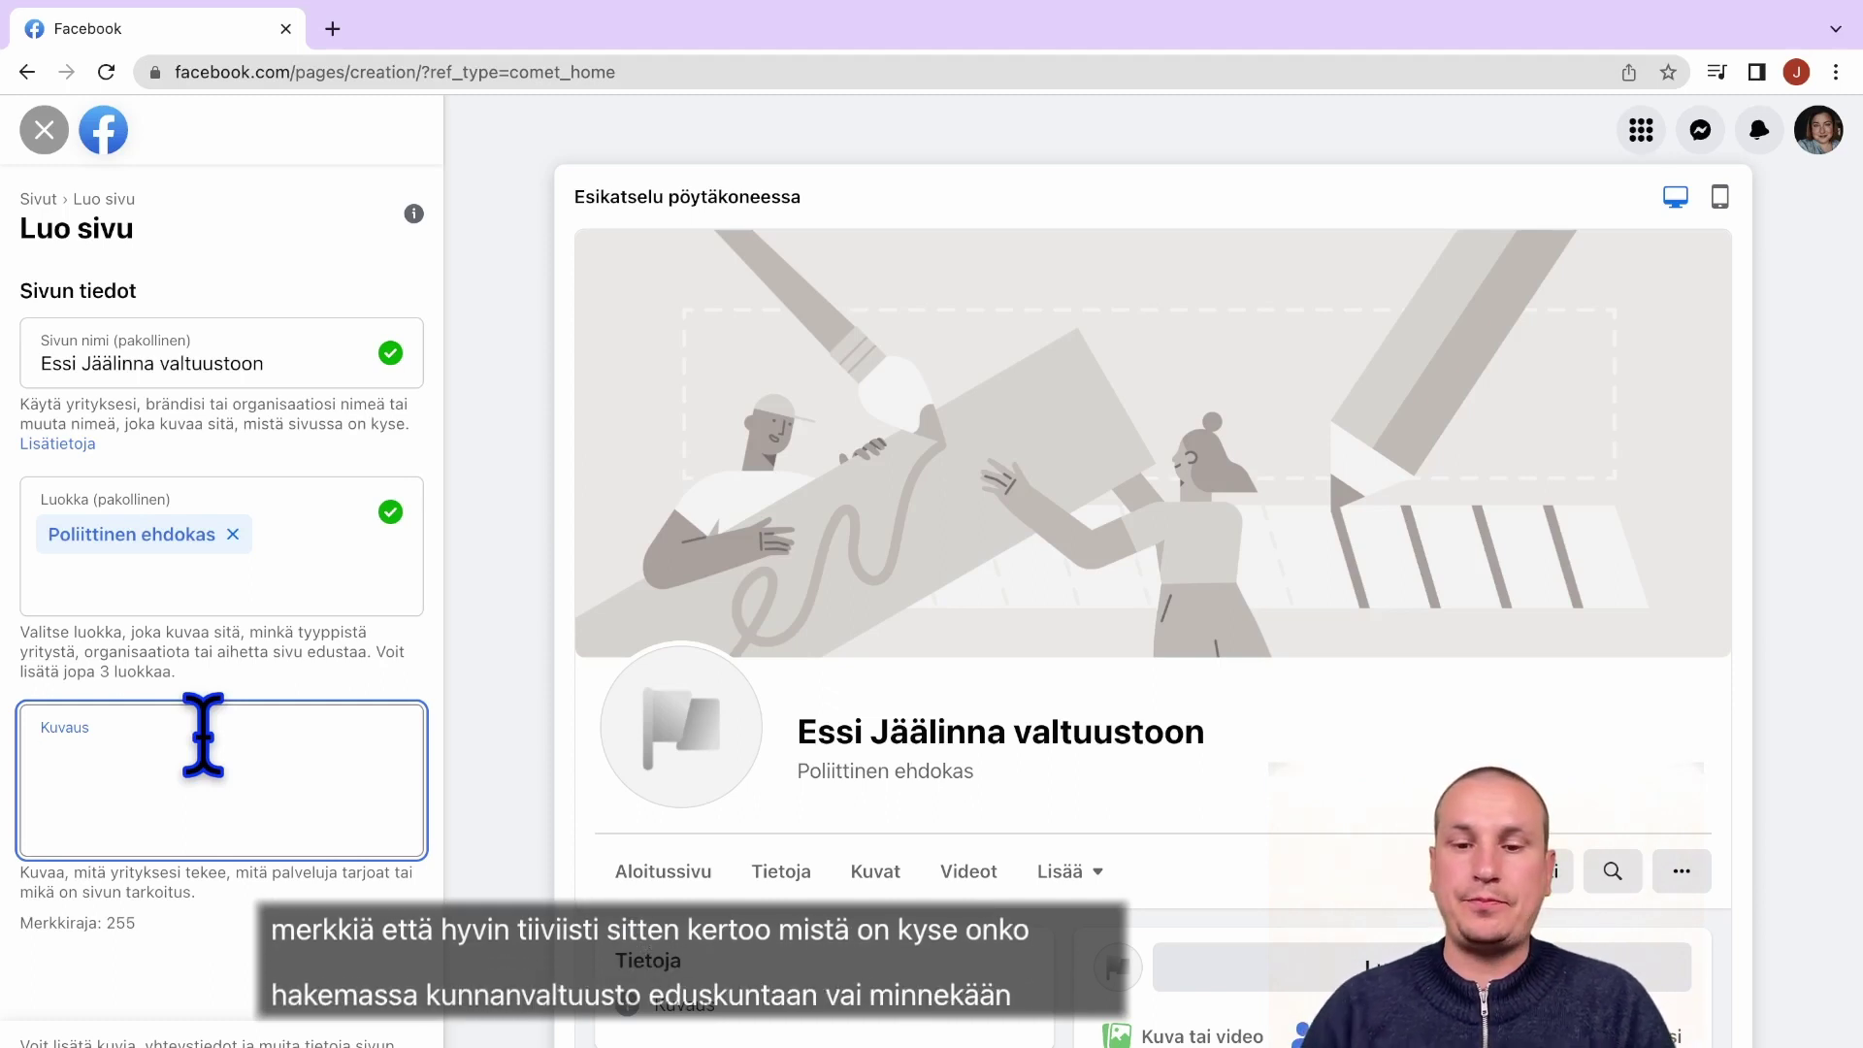
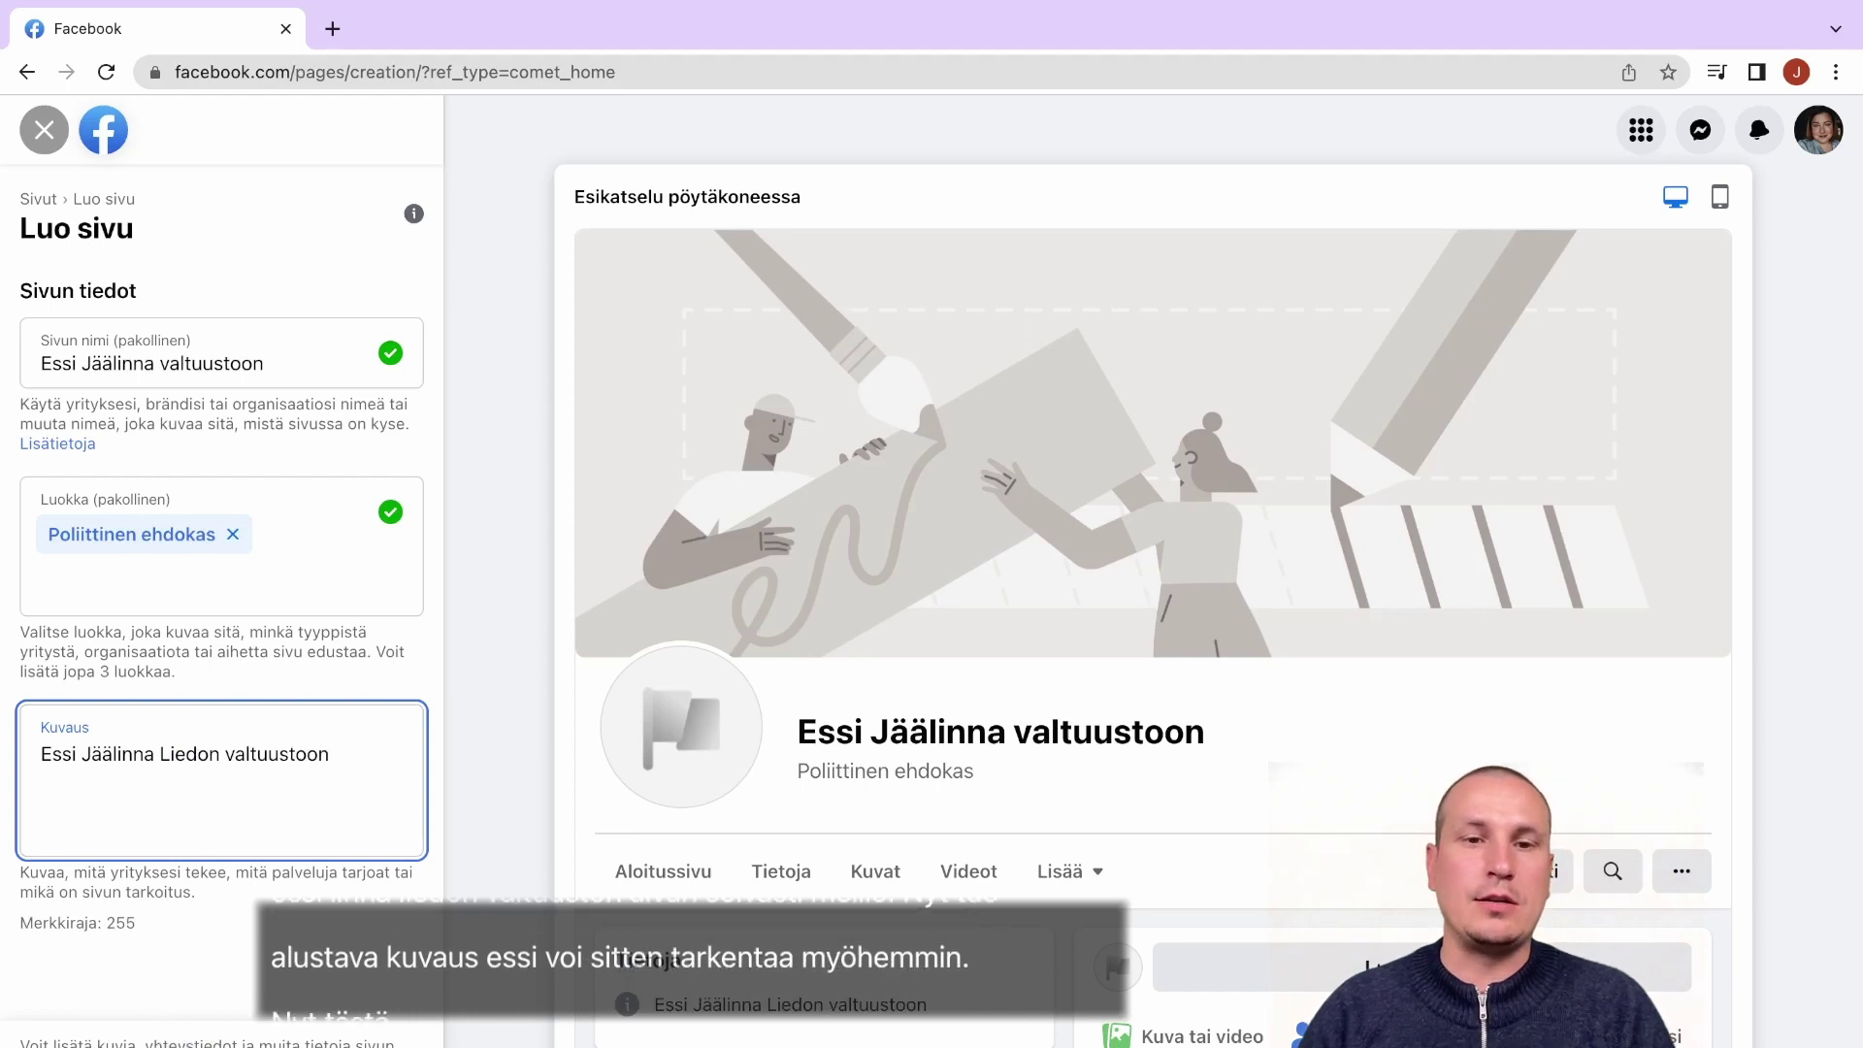
Enter a description presenting the candidate for the Liedon valtuusto and create the page
{"action": "left_click", "coordinate": [221, 1043]}
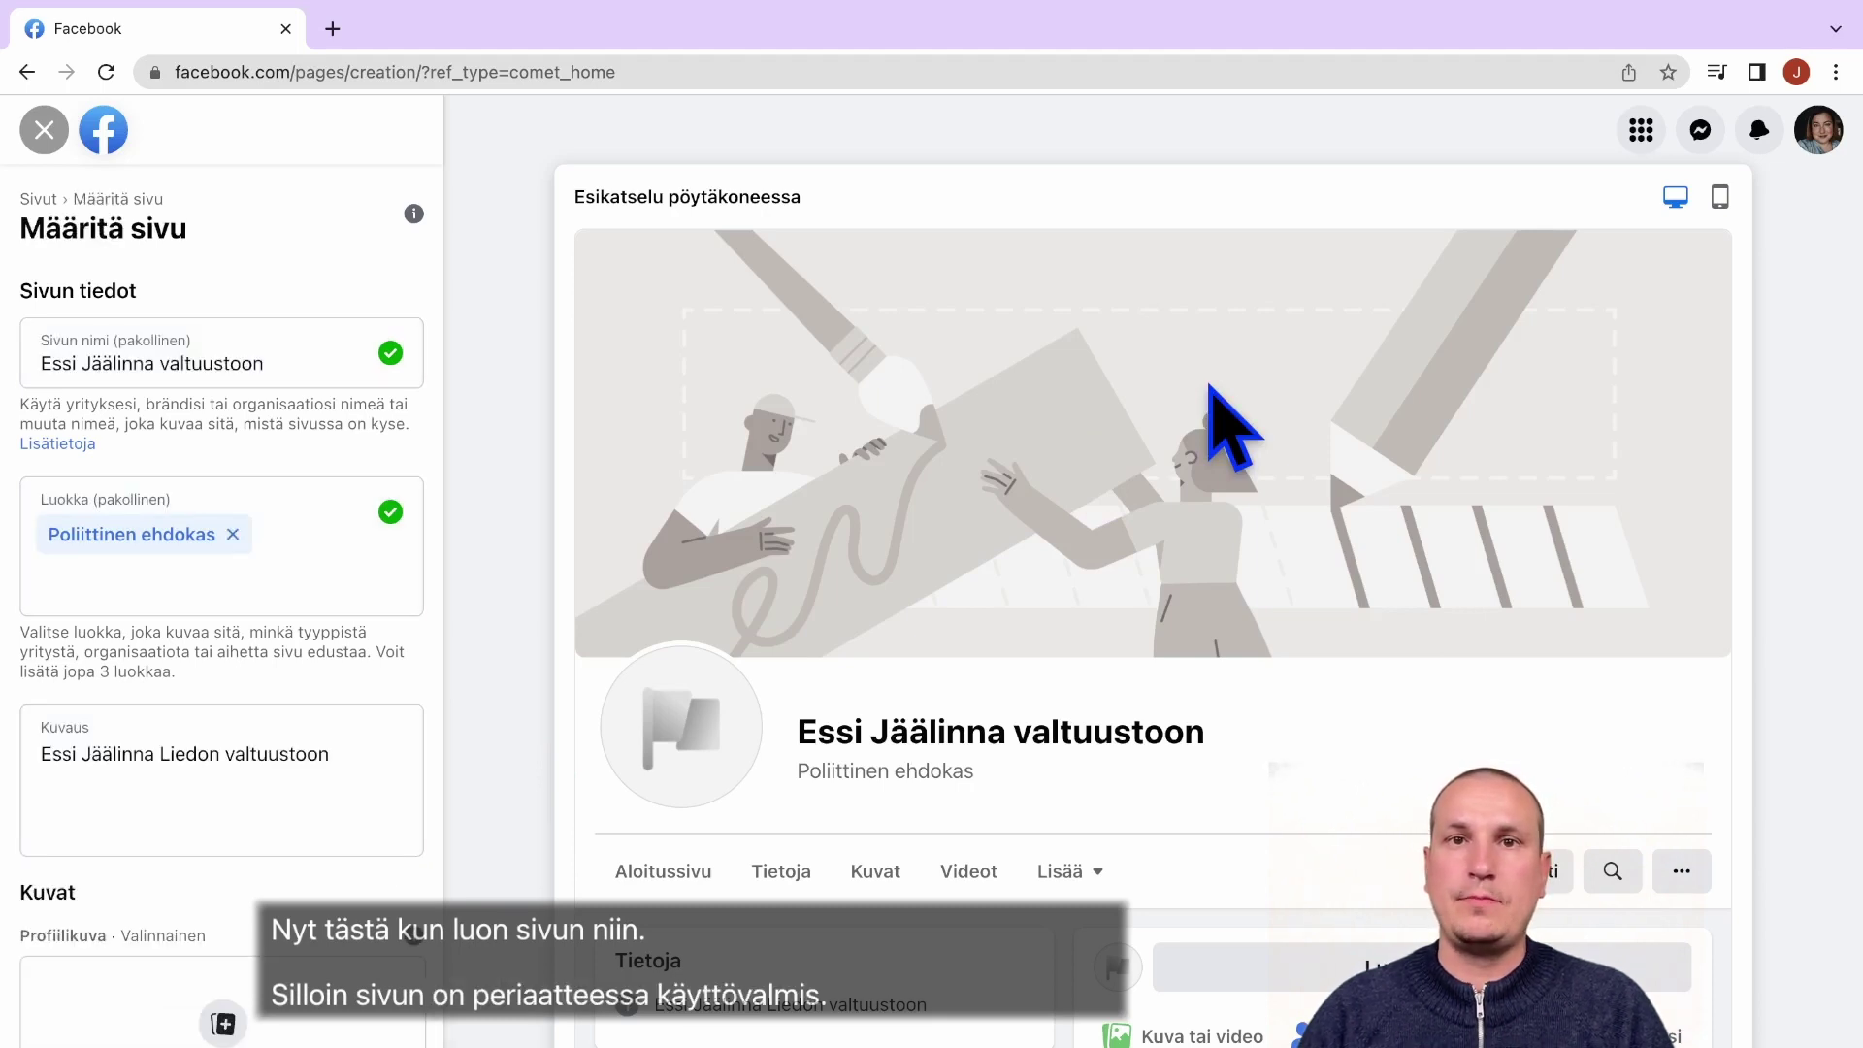
Upload the candidate's portrait photo as the page's profile picture
{"action": "scroll", "coordinate": [258, 626], "scroll_direction": "down", "scroll_amount": 4}
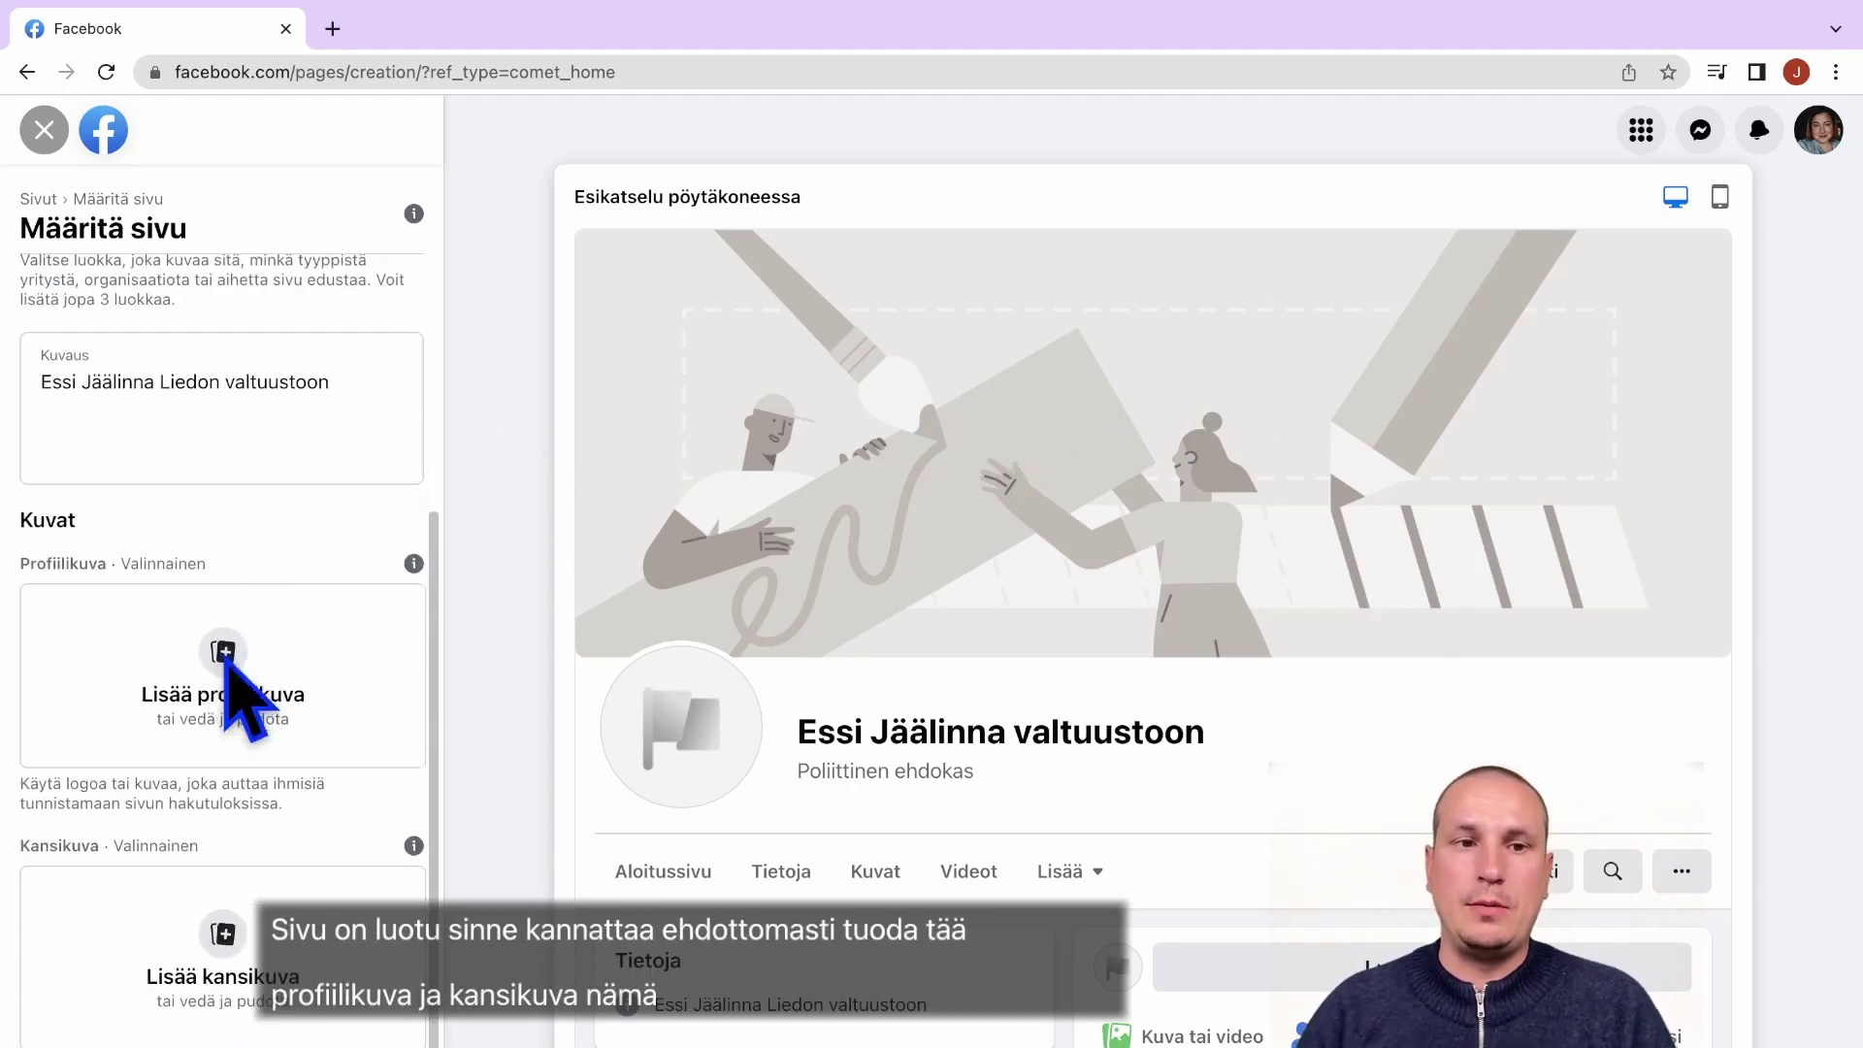
{"action": "left_click", "coordinate": [223, 652]}
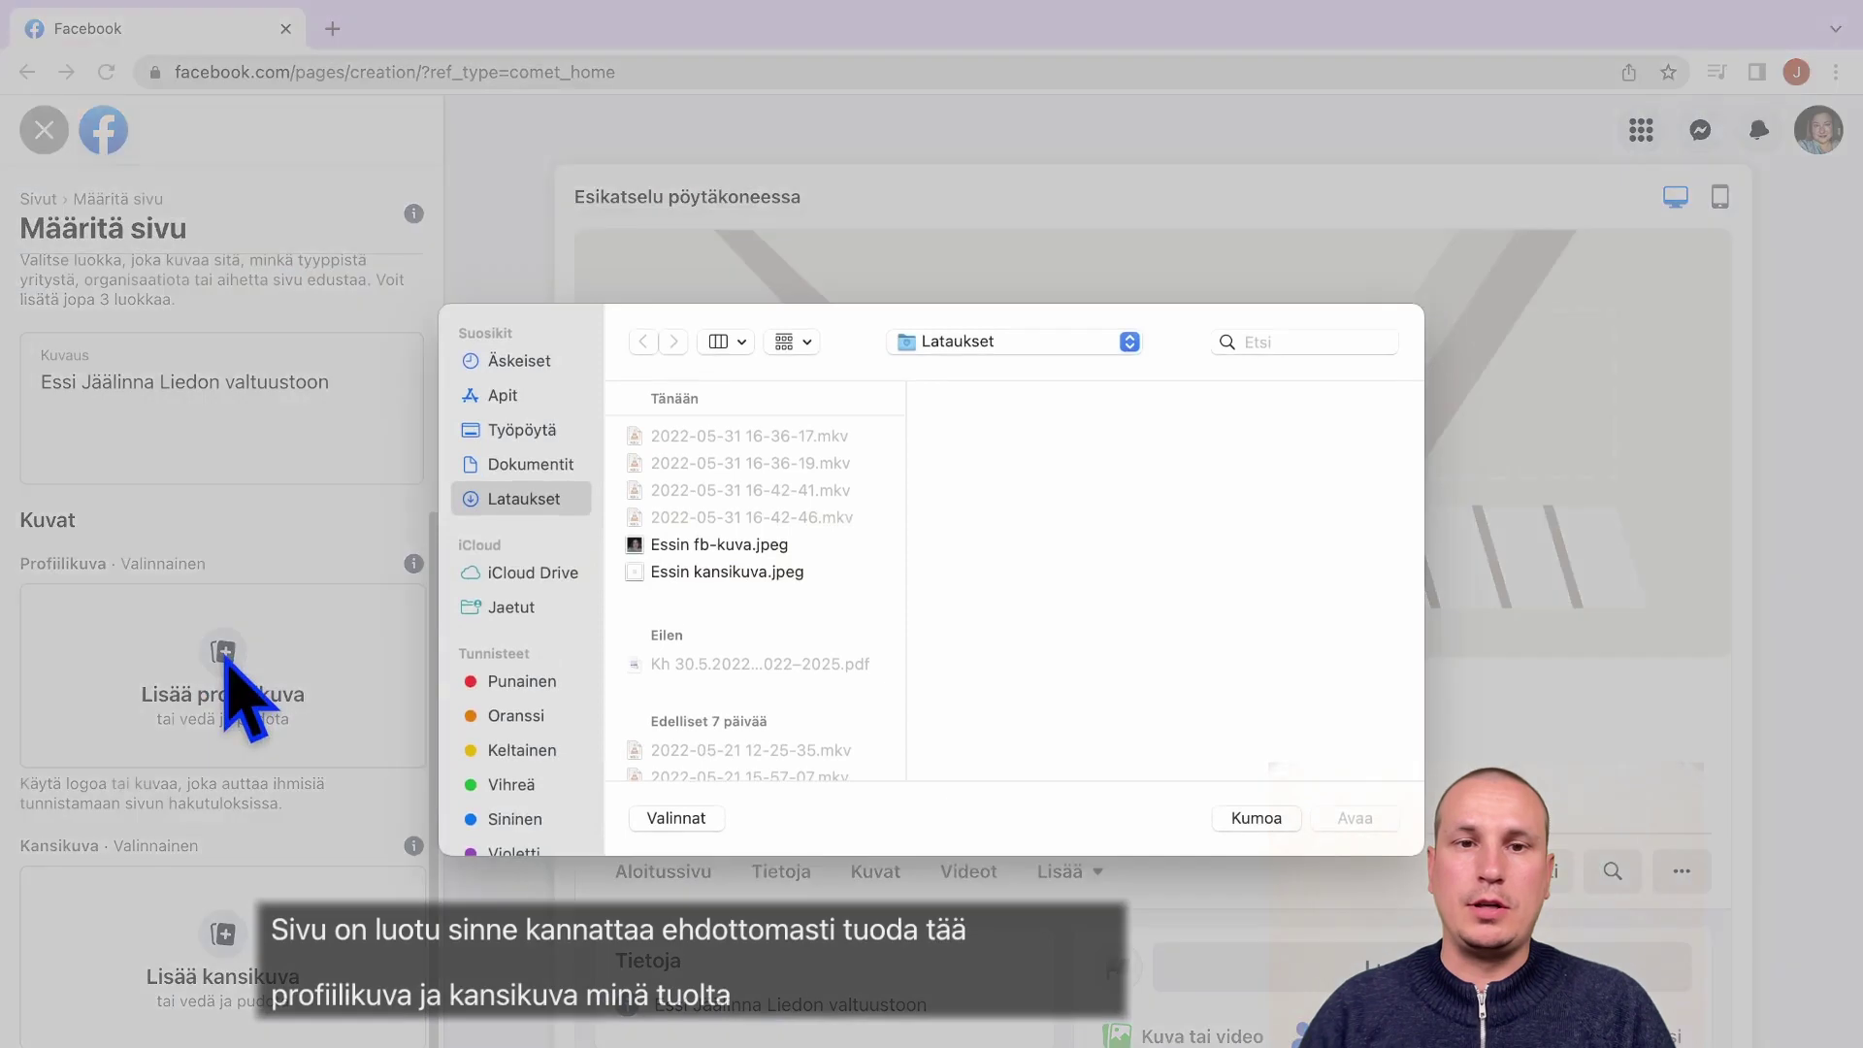
{"action": "left_click", "coordinate": [713, 544]}
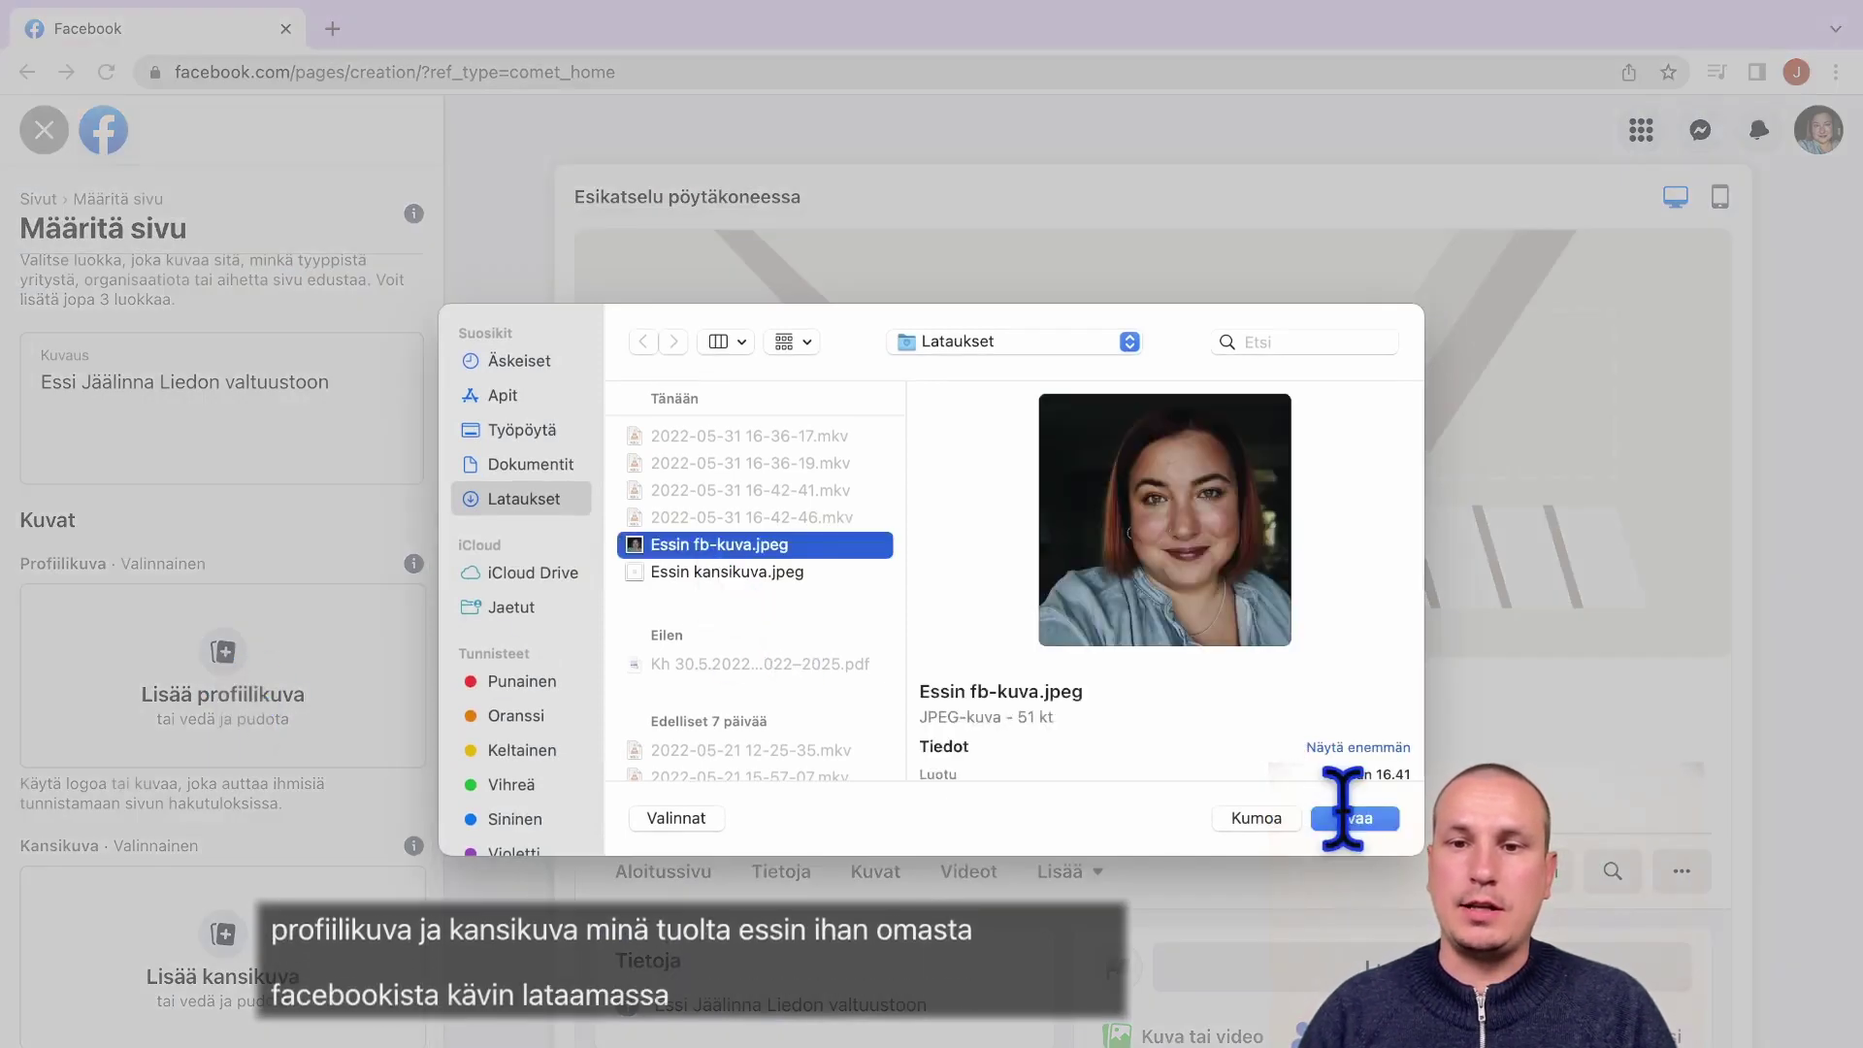
{"action": "left_click", "coordinate": [1356, 818]}
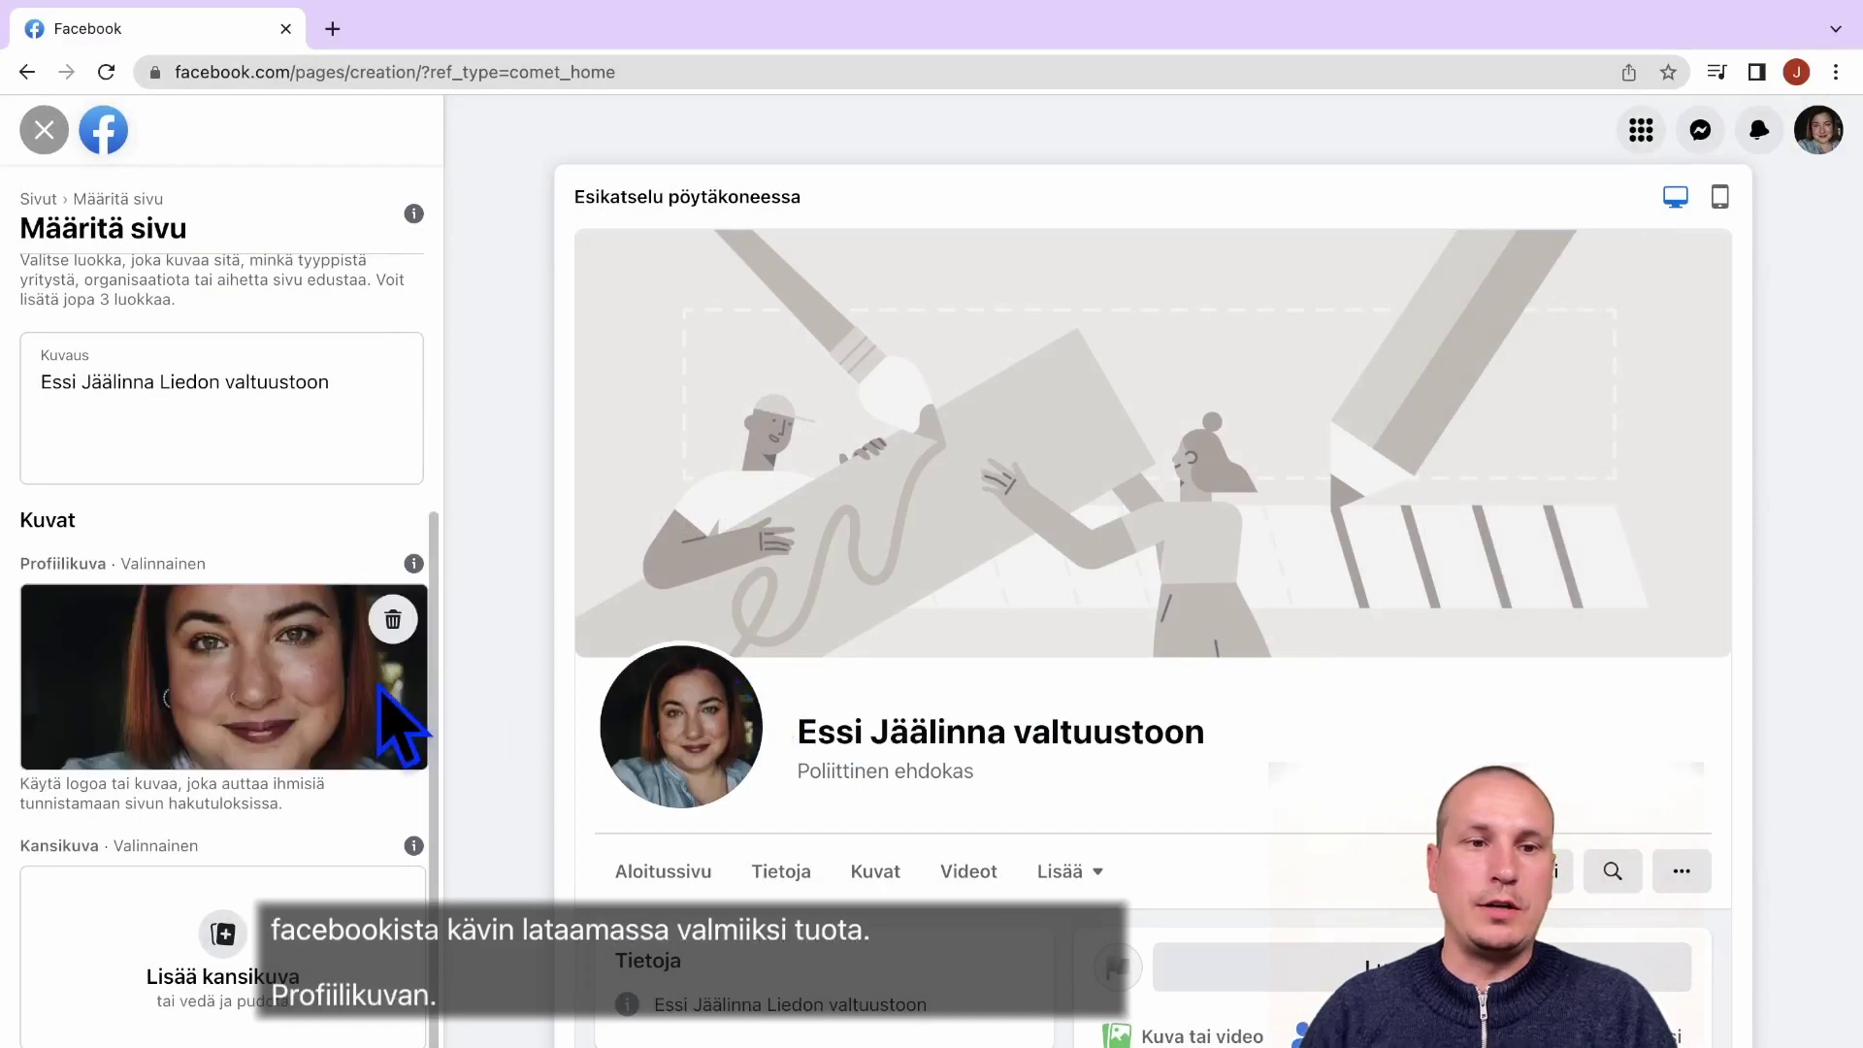
Upload the chosen cover image as the page's cover photo
{"action": "left_click", "coordinate": [222, 933]}
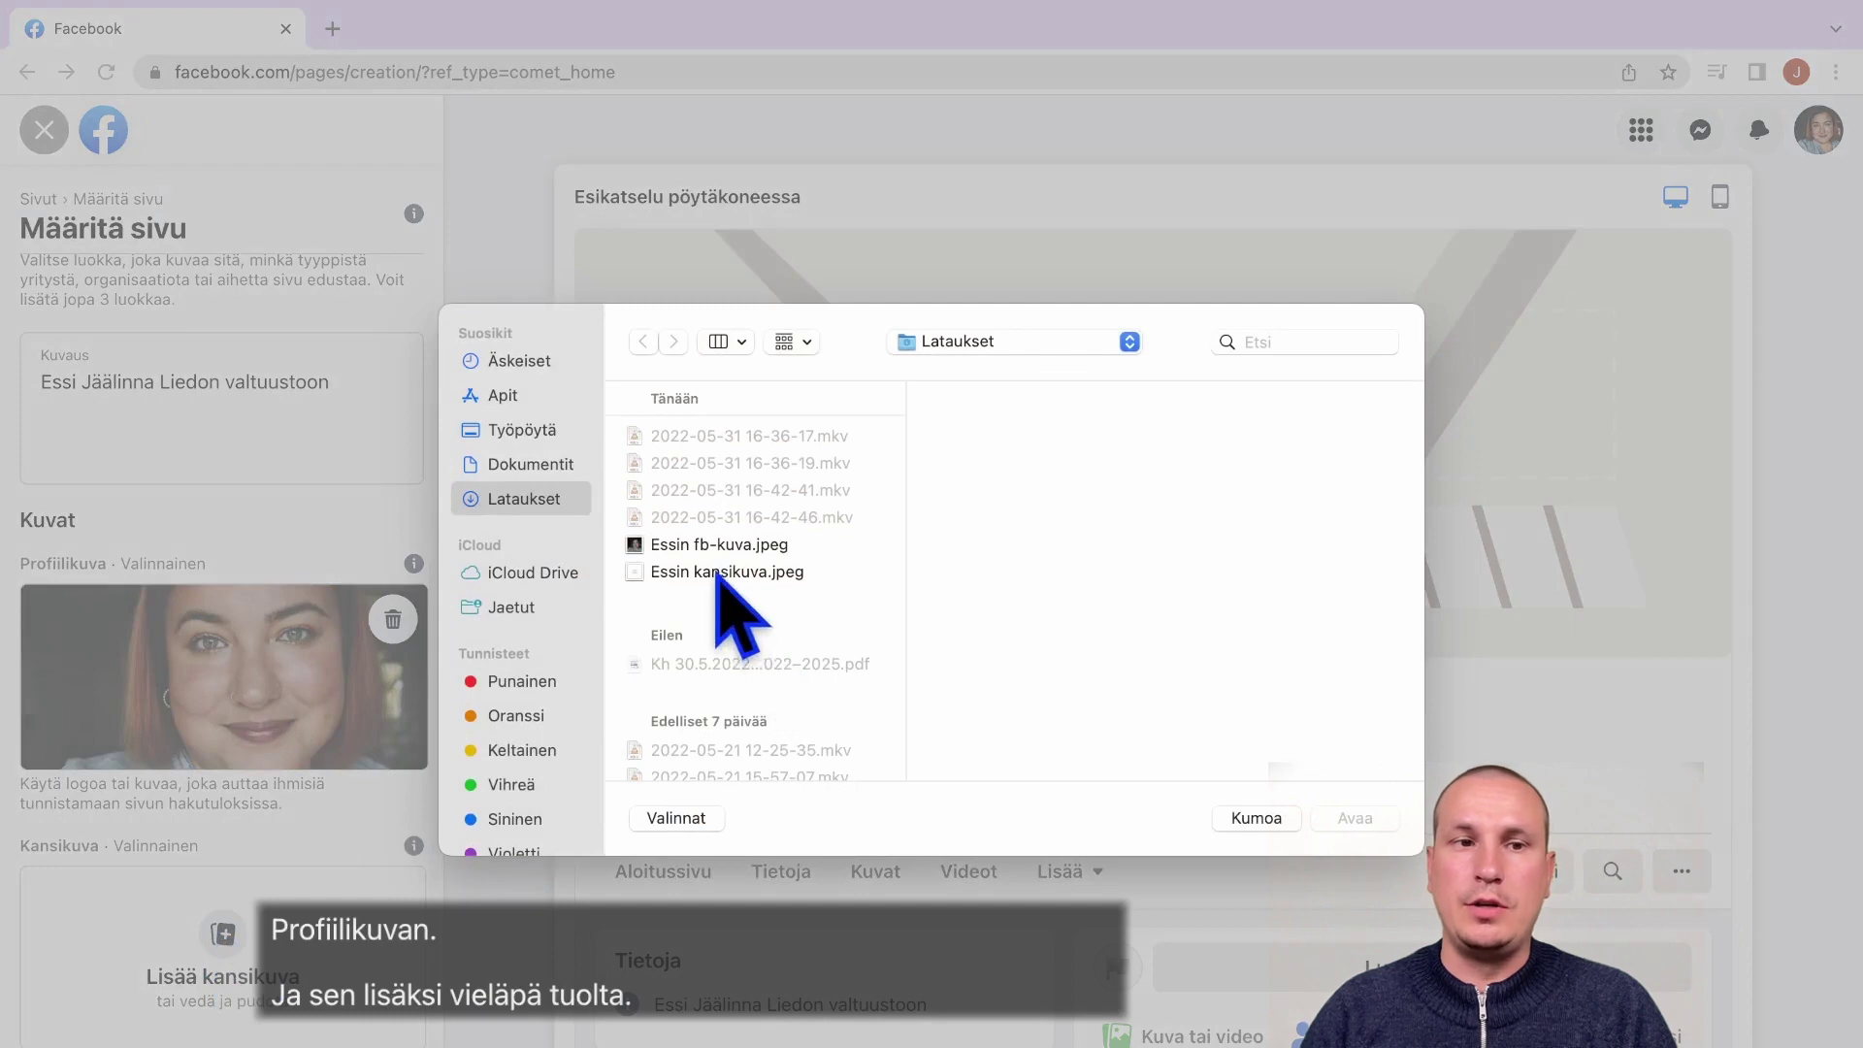
{"action": "left_click", "coordinate": [718, 573]}
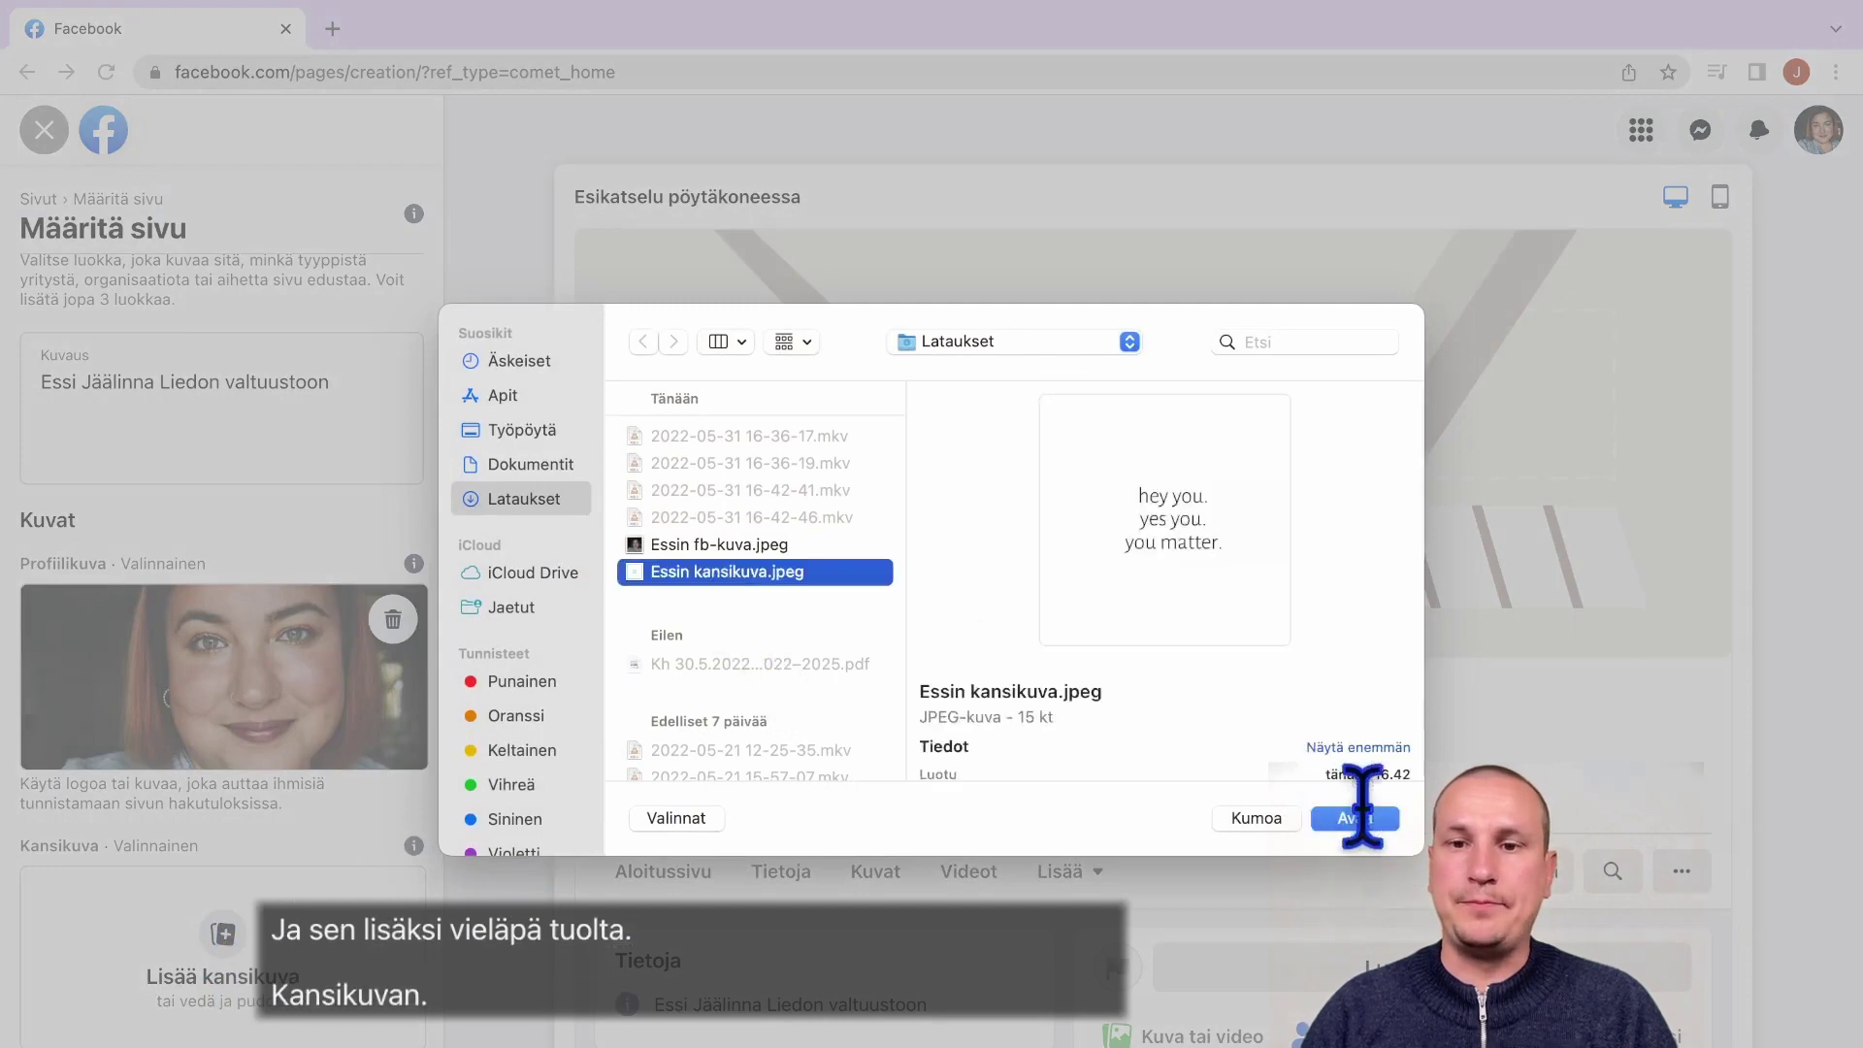
{"action": "left_click", "coordinate": [1356, 820]}
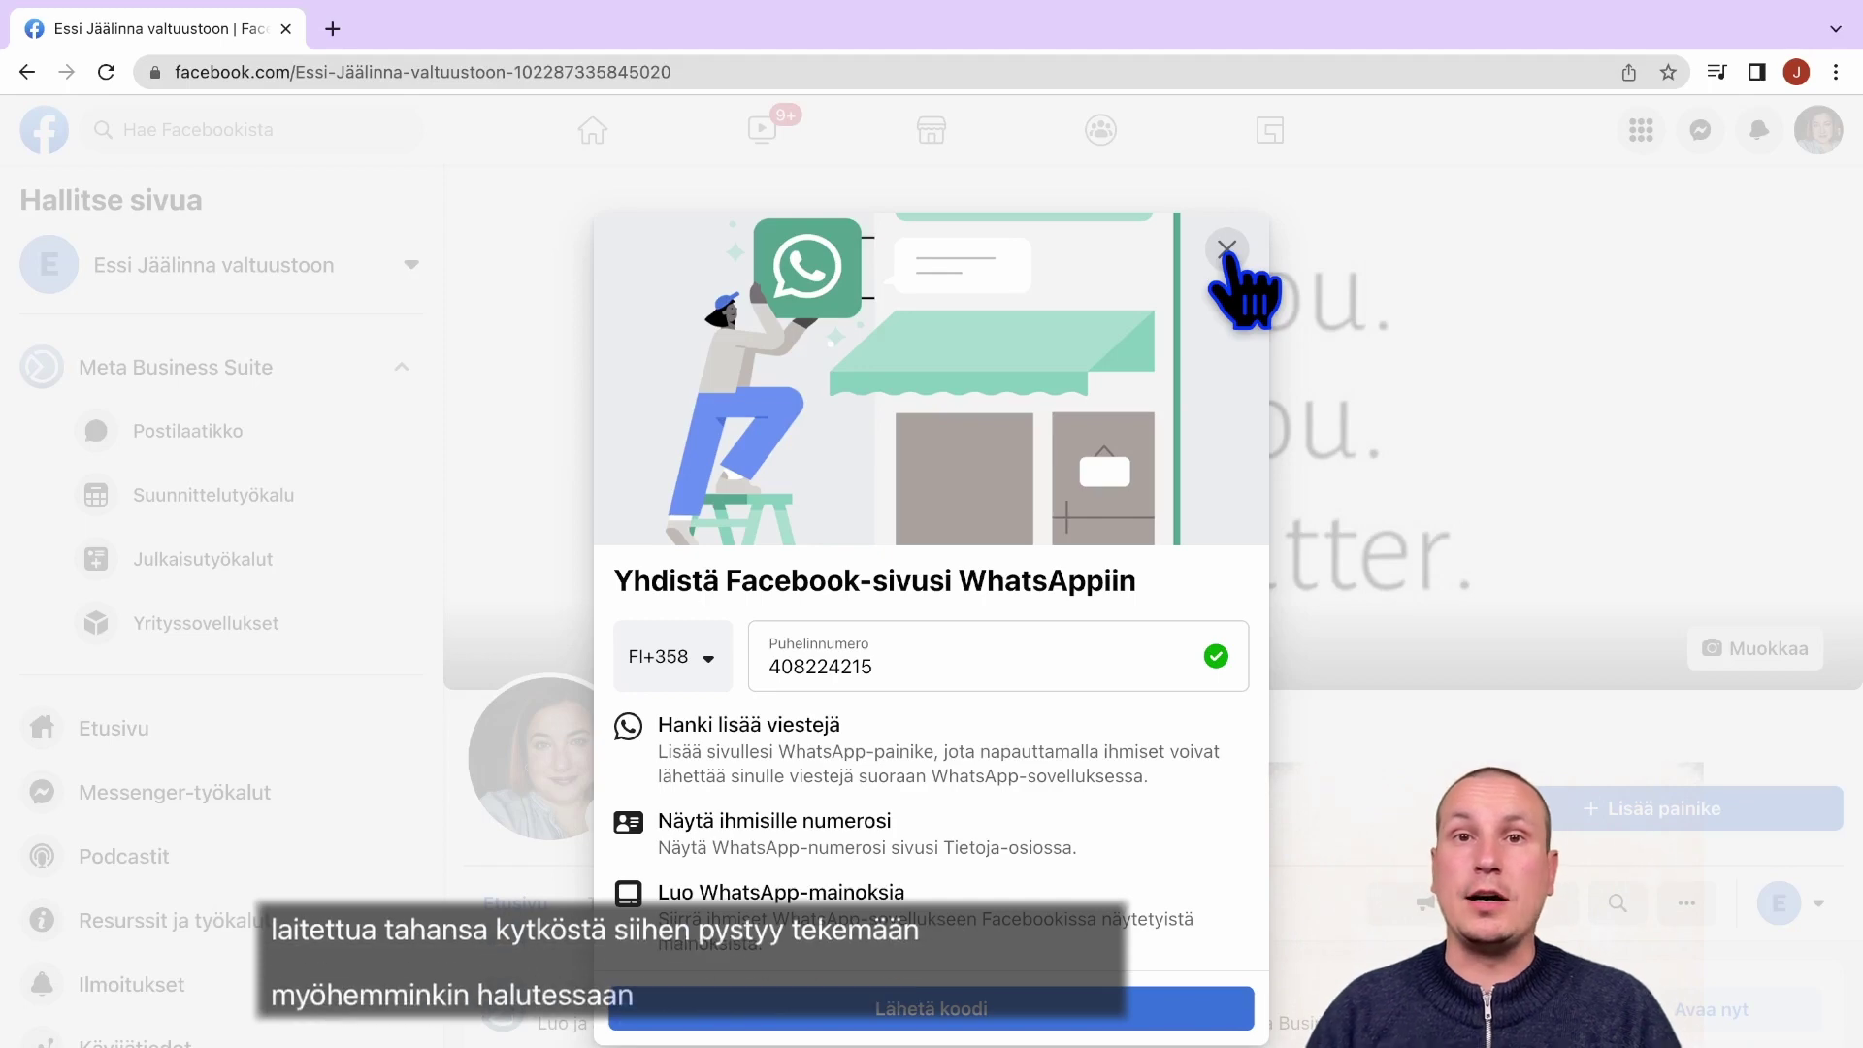
Dismiss the WhatsApp connection offer
{"action": "left_click", "coordinate": [1227, 250]}
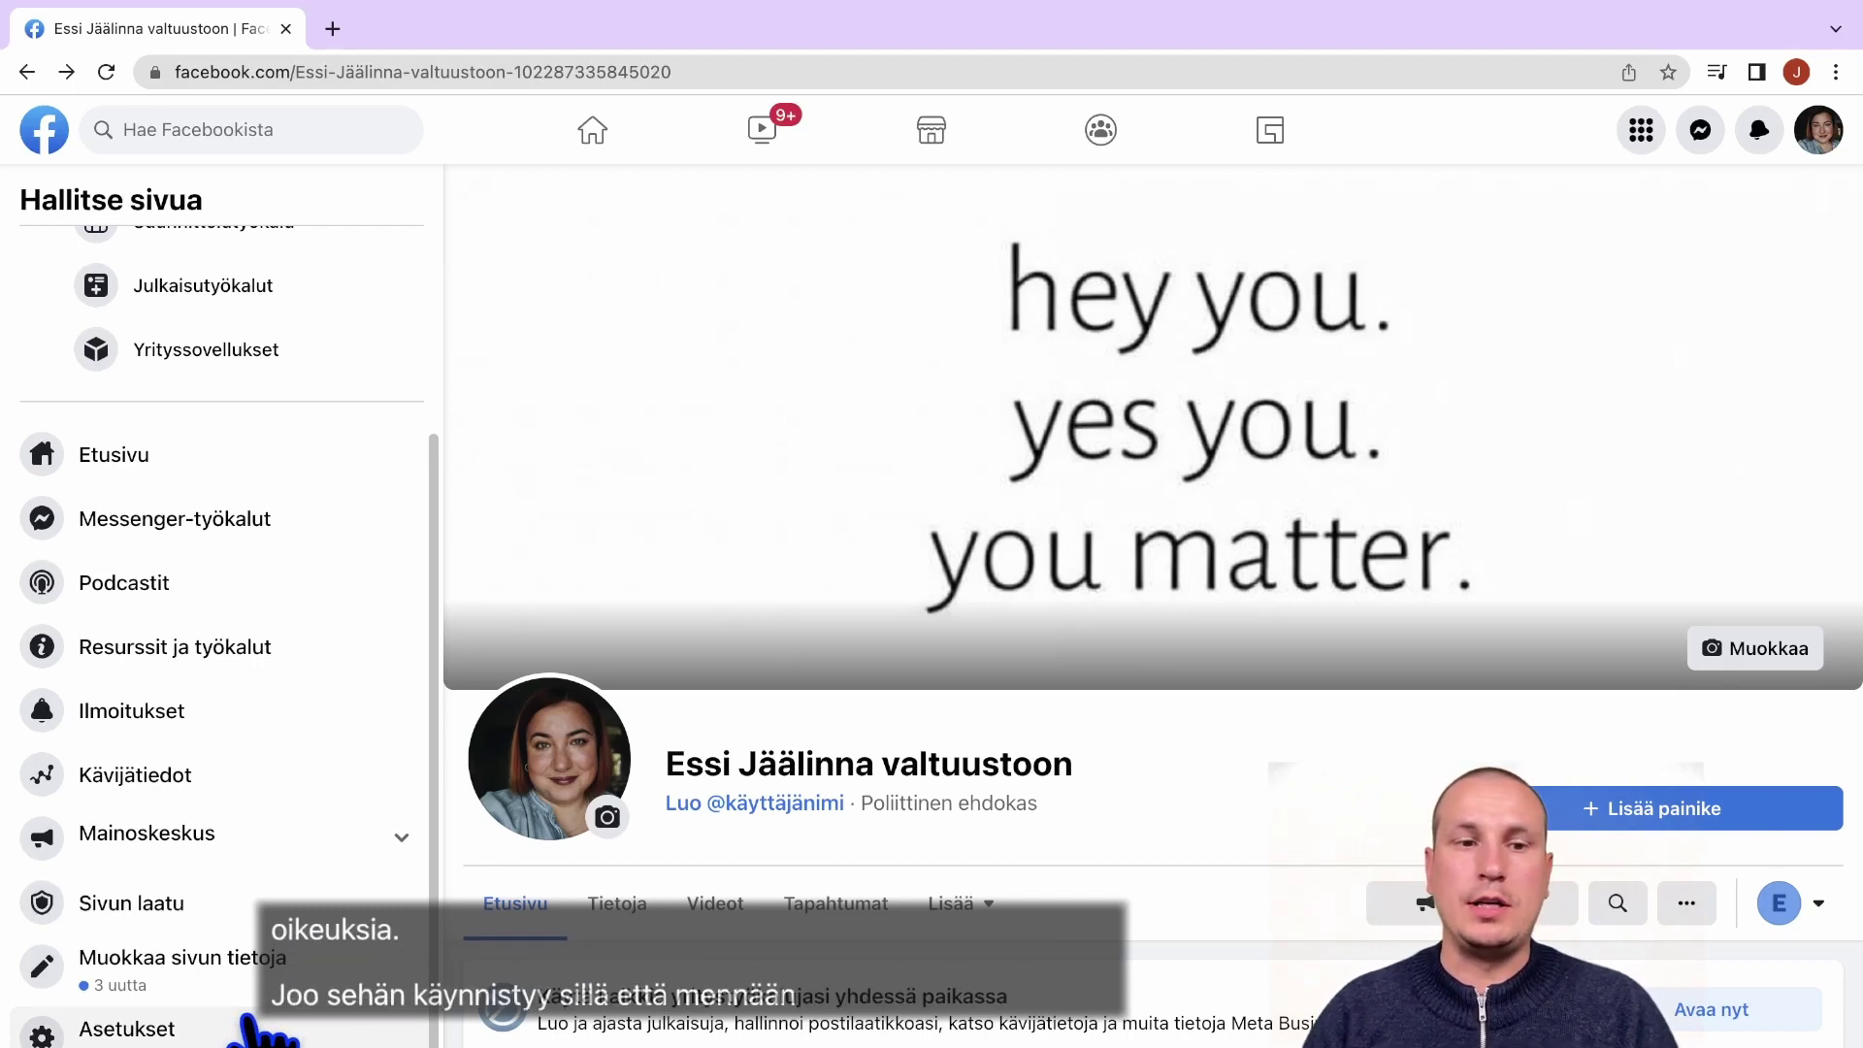
Open the page settings' political ads authorisation section and check the verified identity
{"action": "left_click", "coordinate": [254, 1027]}
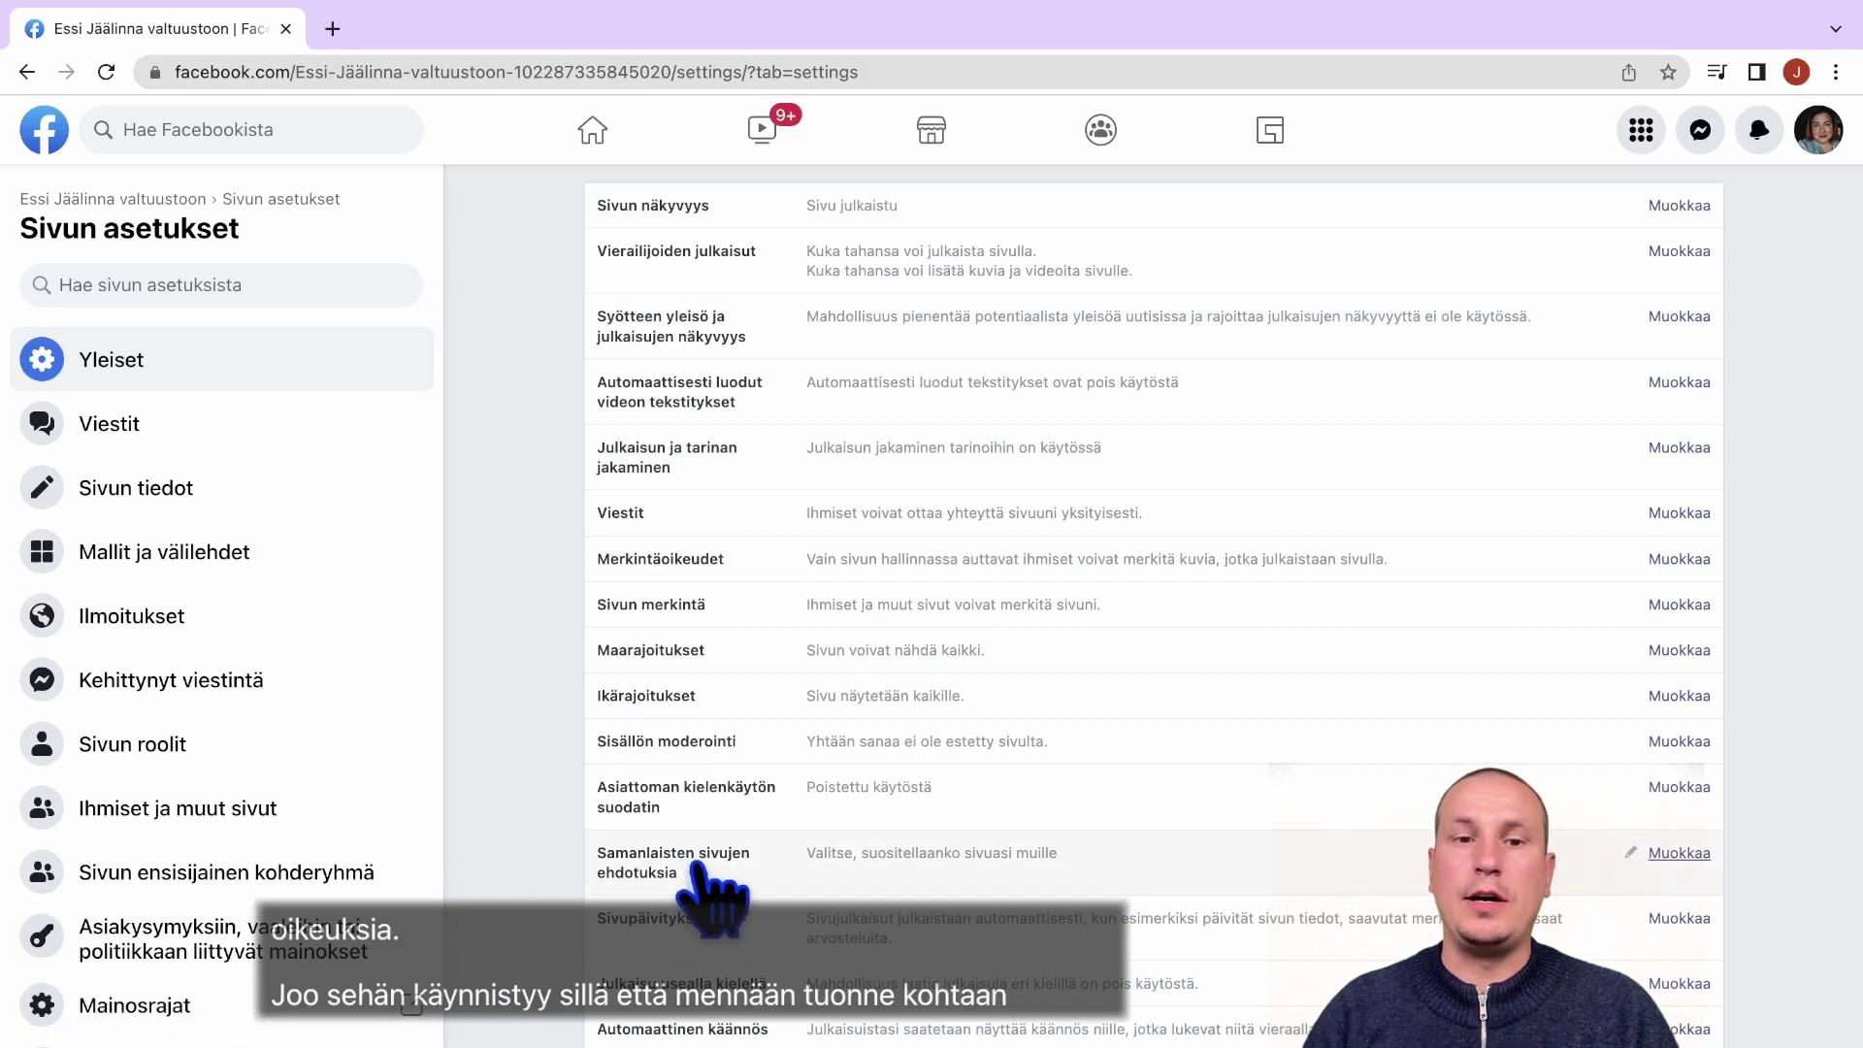
{"action": "scroll", "coordinate": [339, 824], "scroll_direction": "down", "scroll_amount": 2}
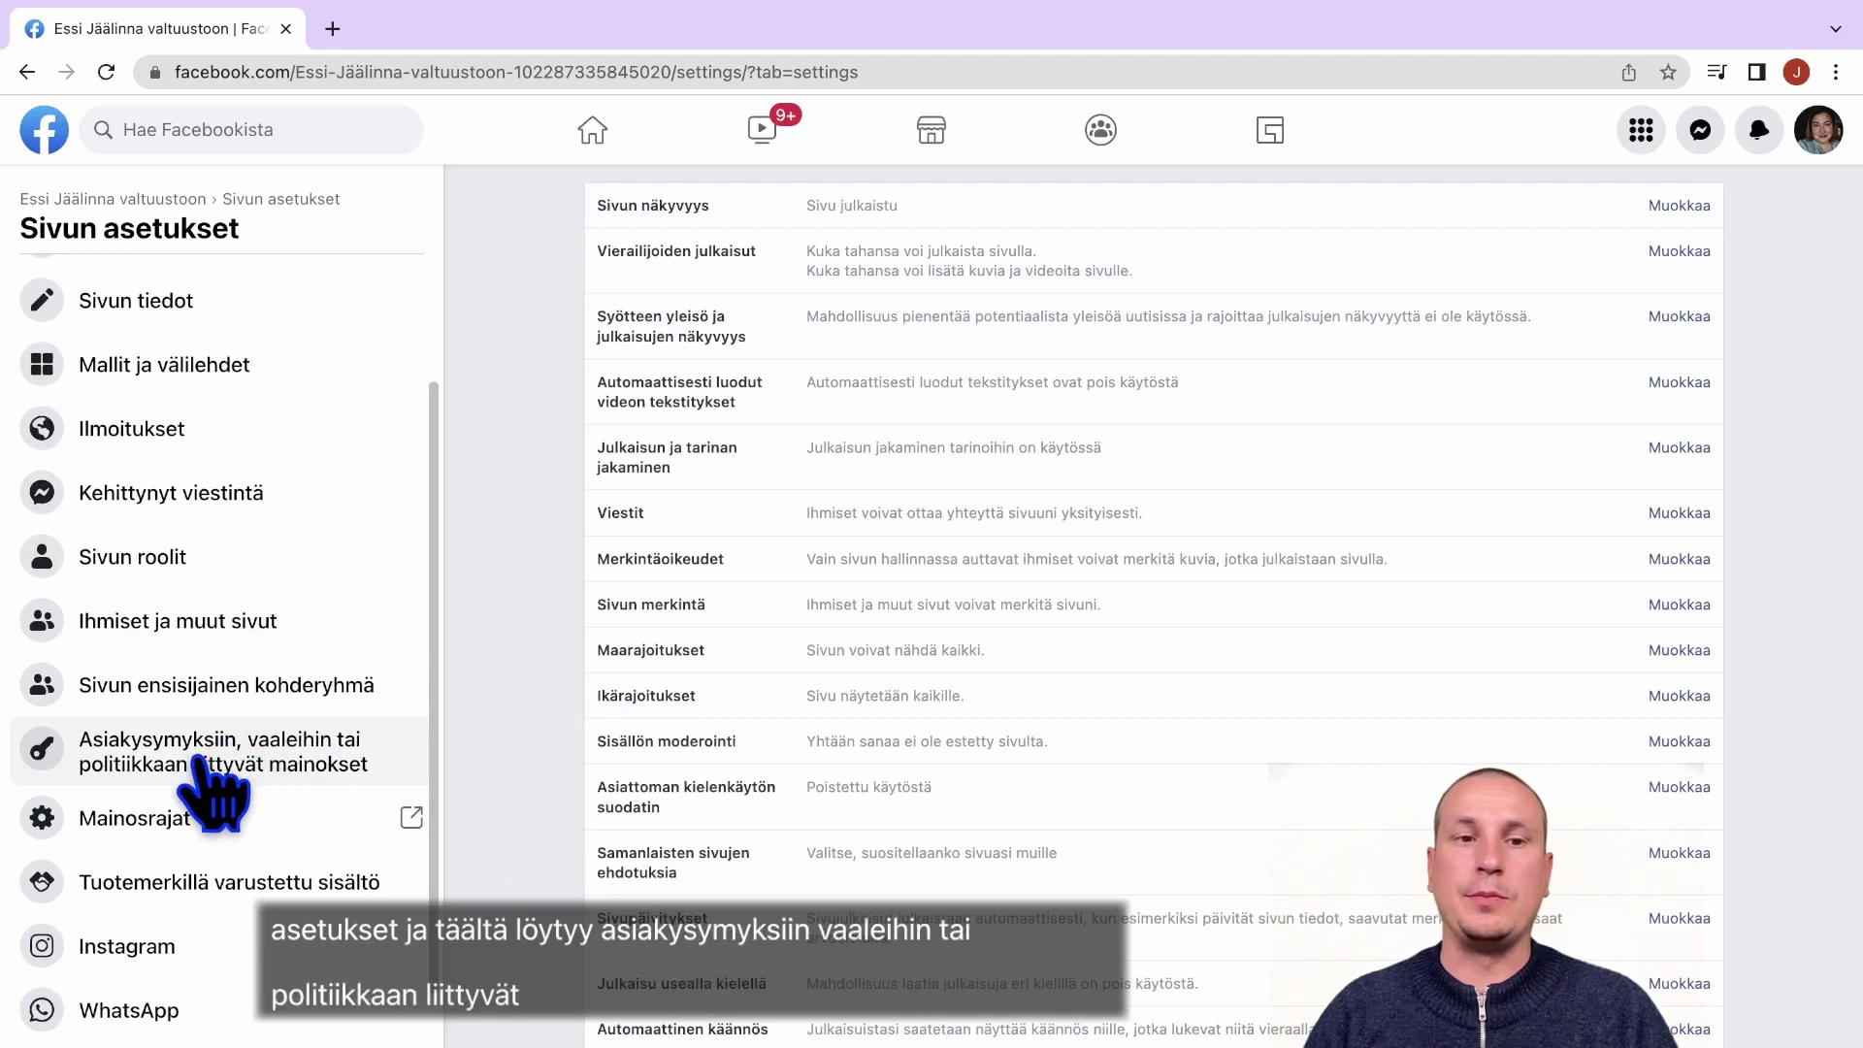
{"action": "left_click", "coordinate": [215, 791]}
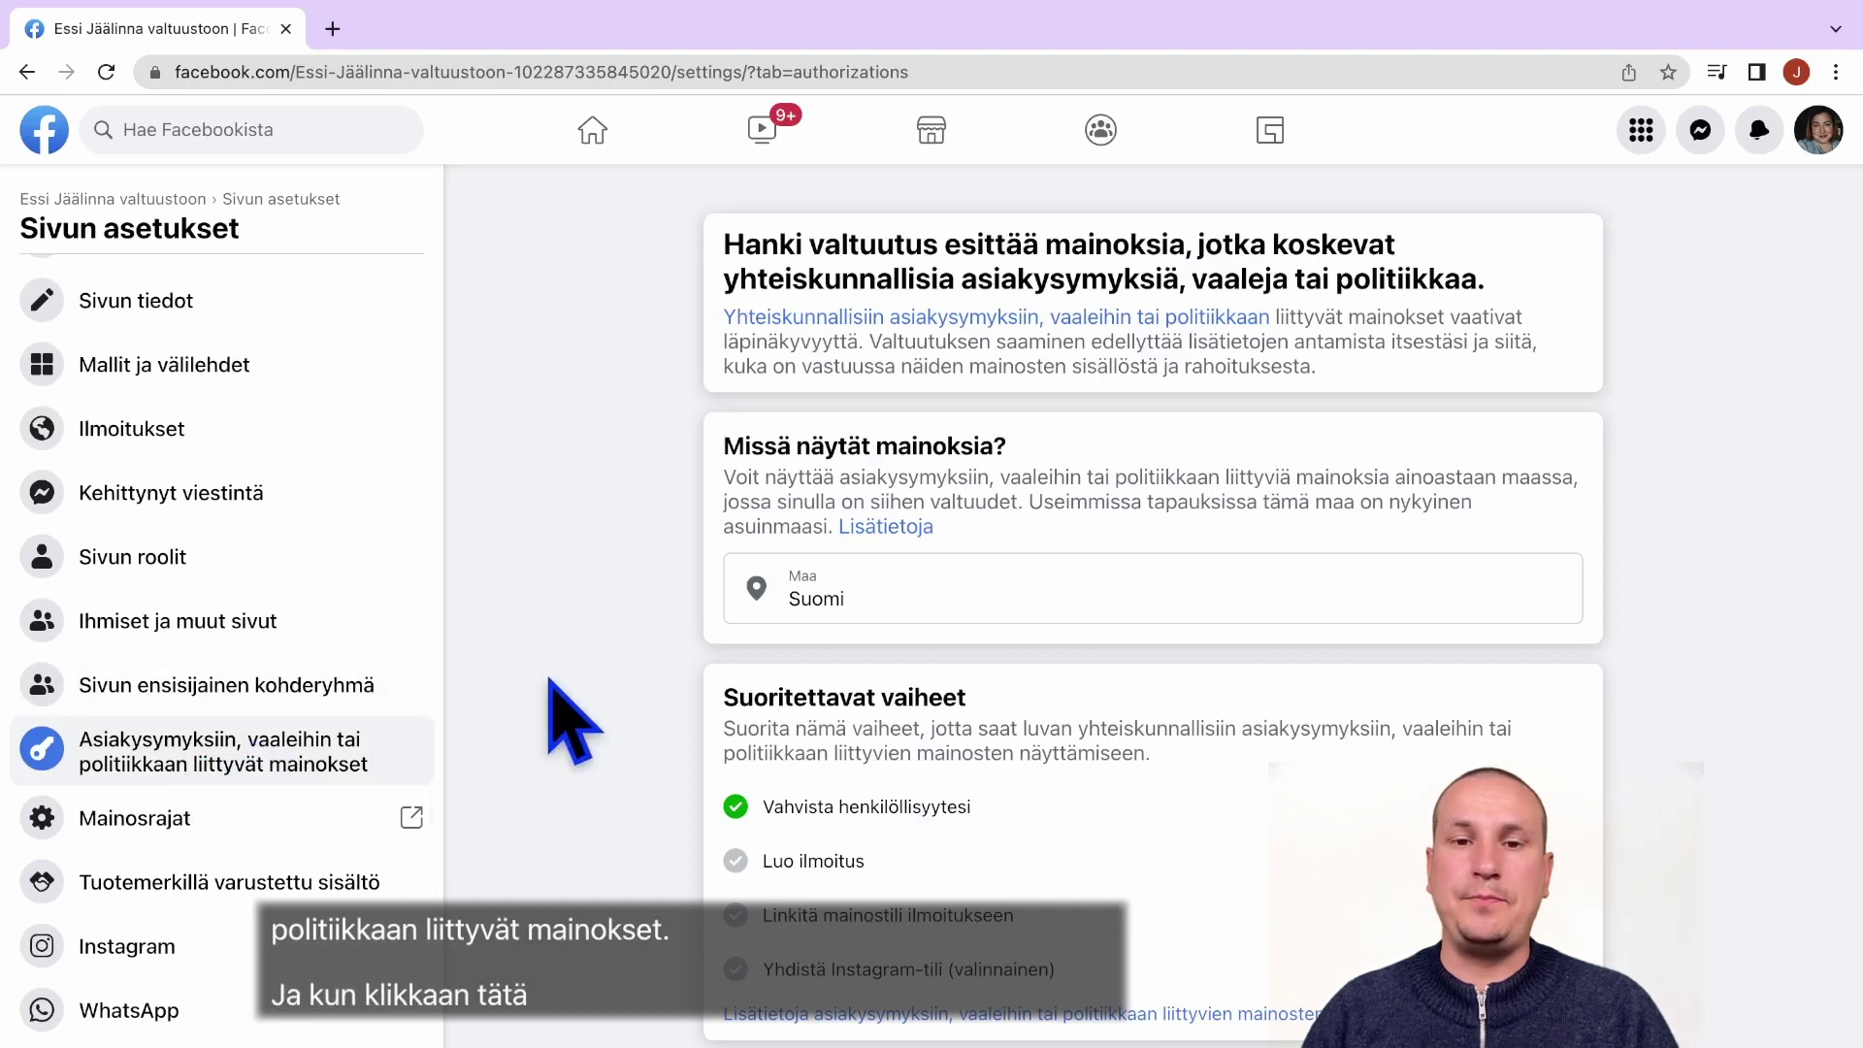
{"action": "scroll", "coordinate": [857, 708], "scroll_direction": "down", "scroll_amount": 2}
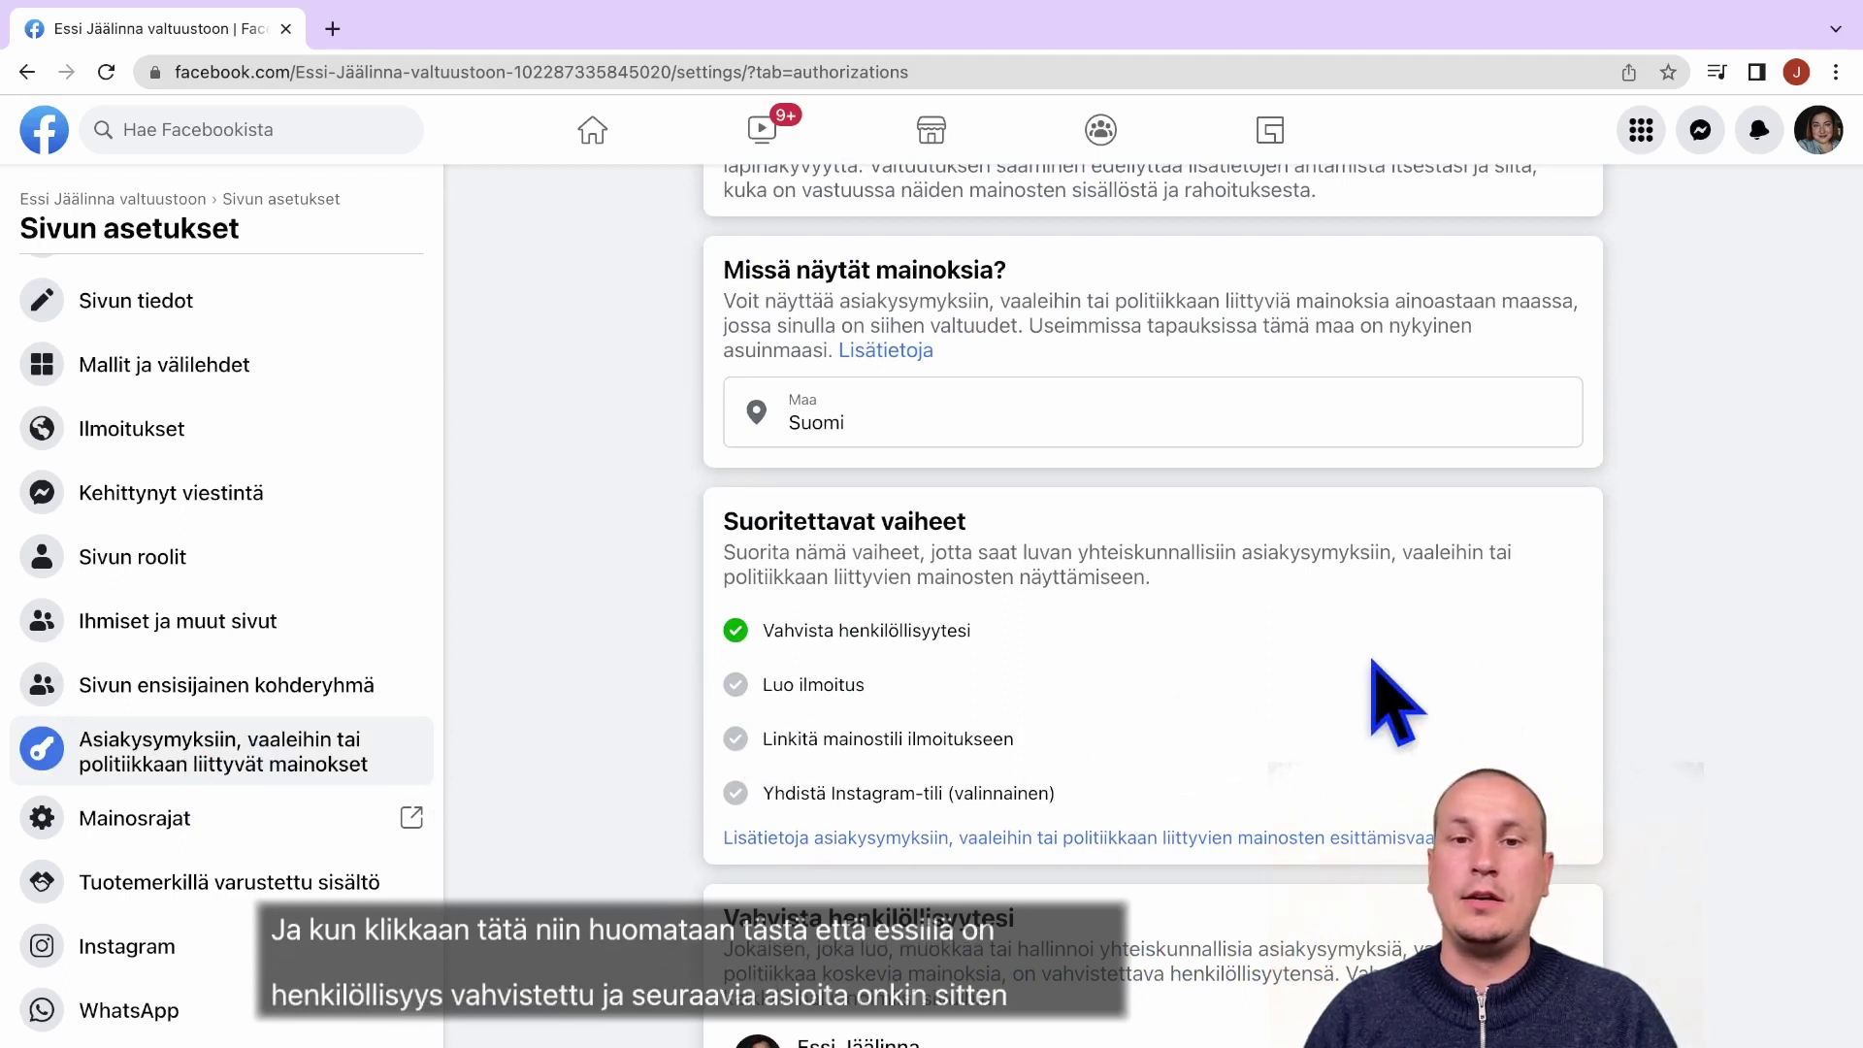
{"action": "scroll", "coordinate": [1374, 663], "scroll_direction": "down", "scroll_amount": 2}
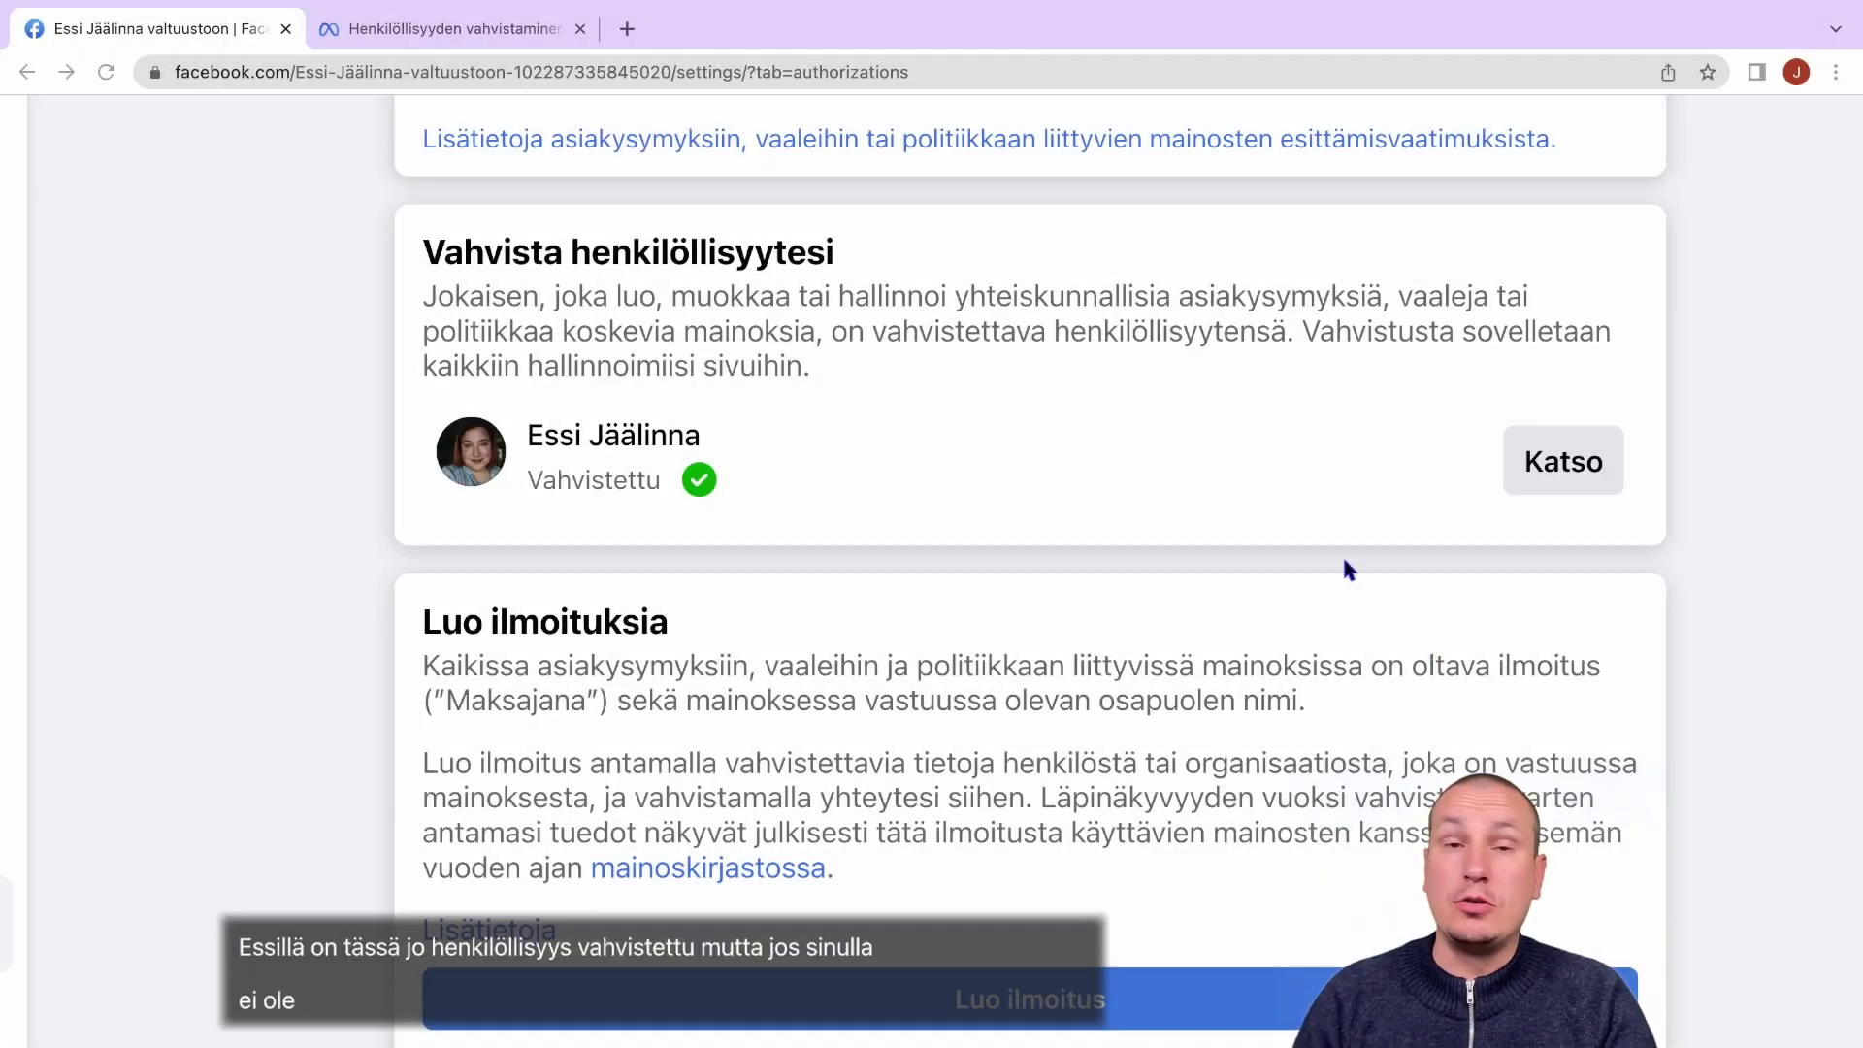
View the verified identity and start a new verification for political ads
{"action": "left_click", "coordinate": [1558, 454]}
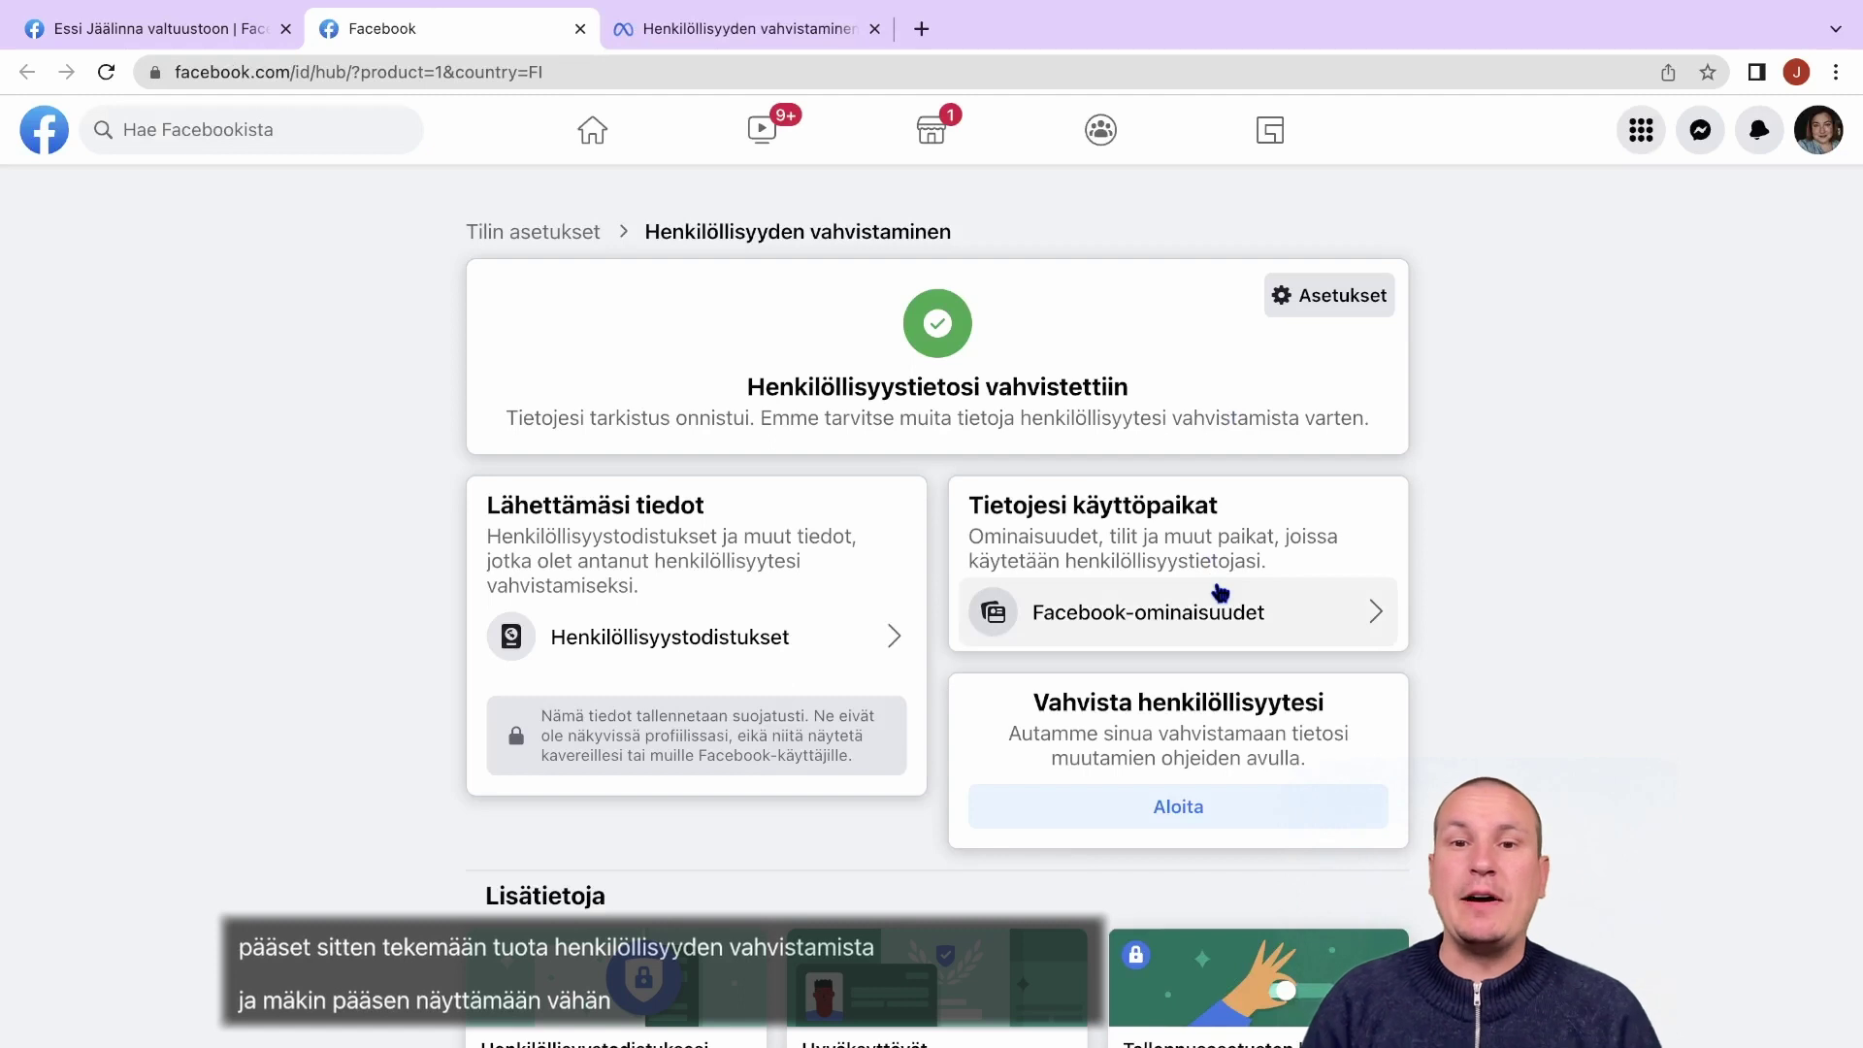
{"action": "left_click", "coordinate": [1148, 818]}
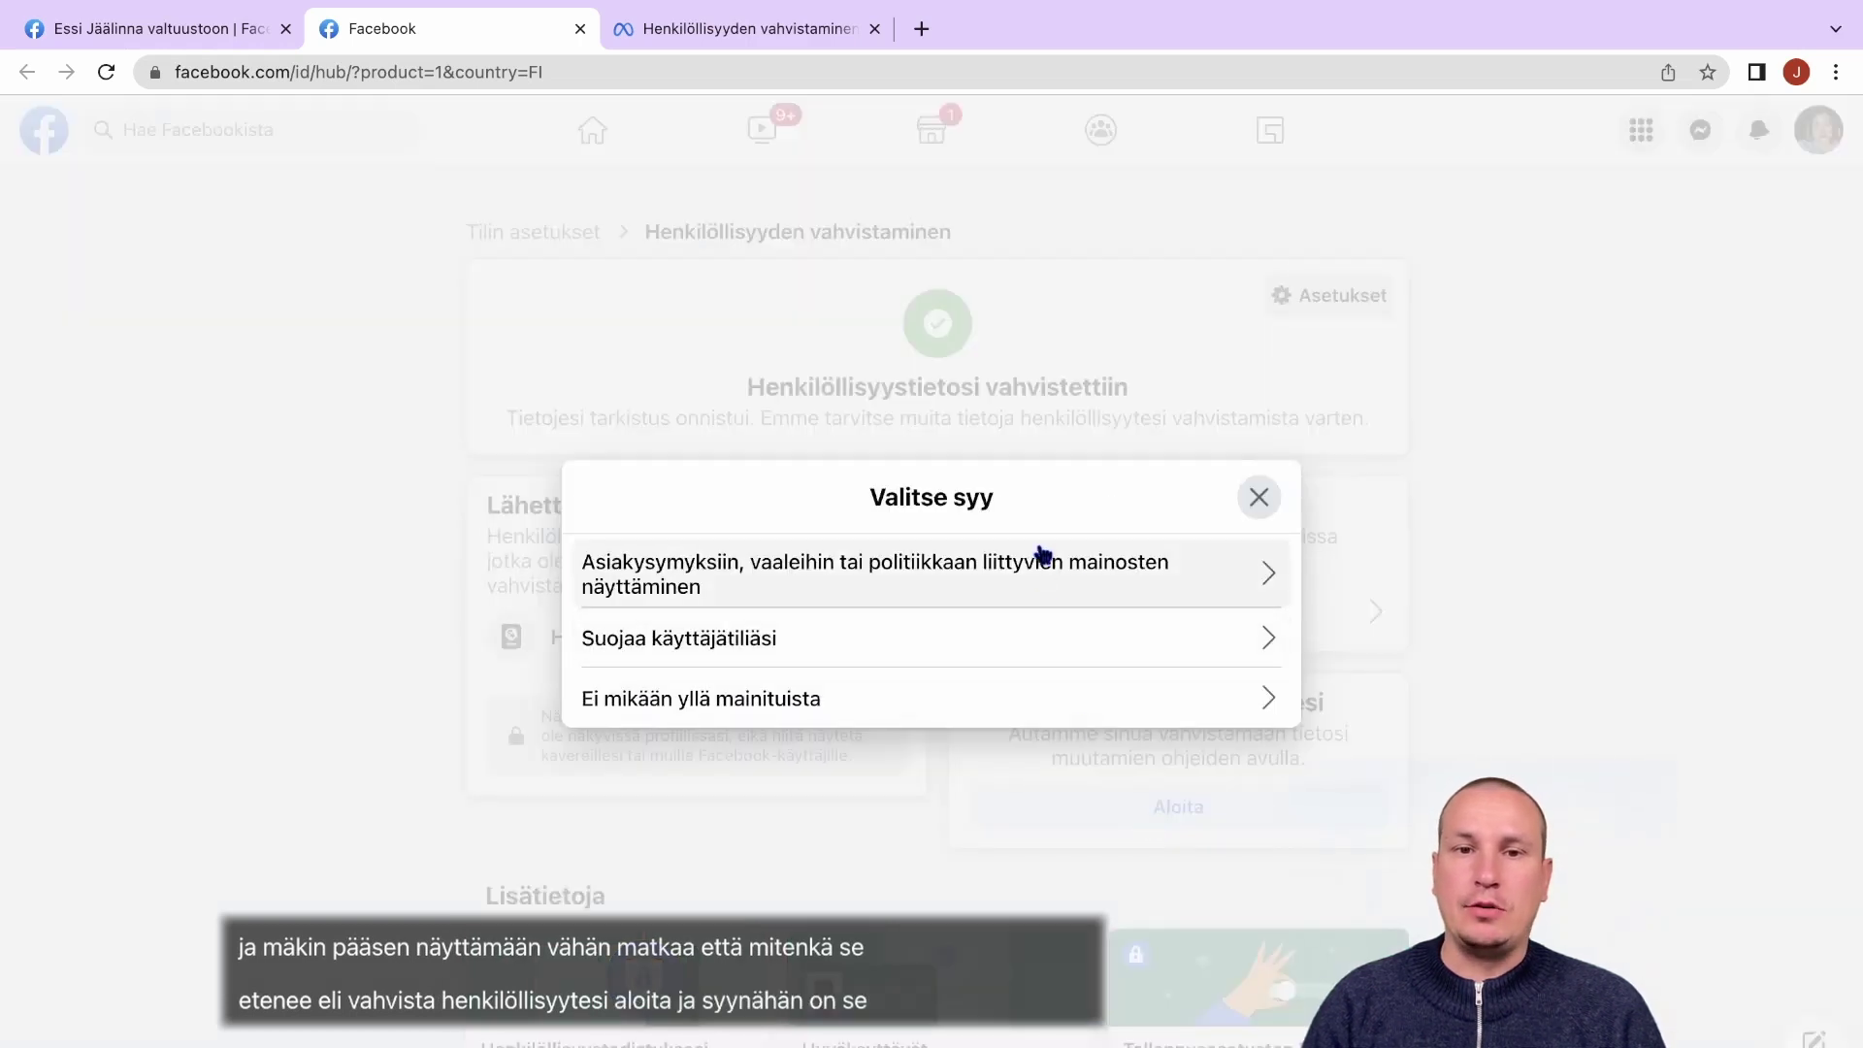
{"action": "left_click", "coordinate": [1101, 570]}
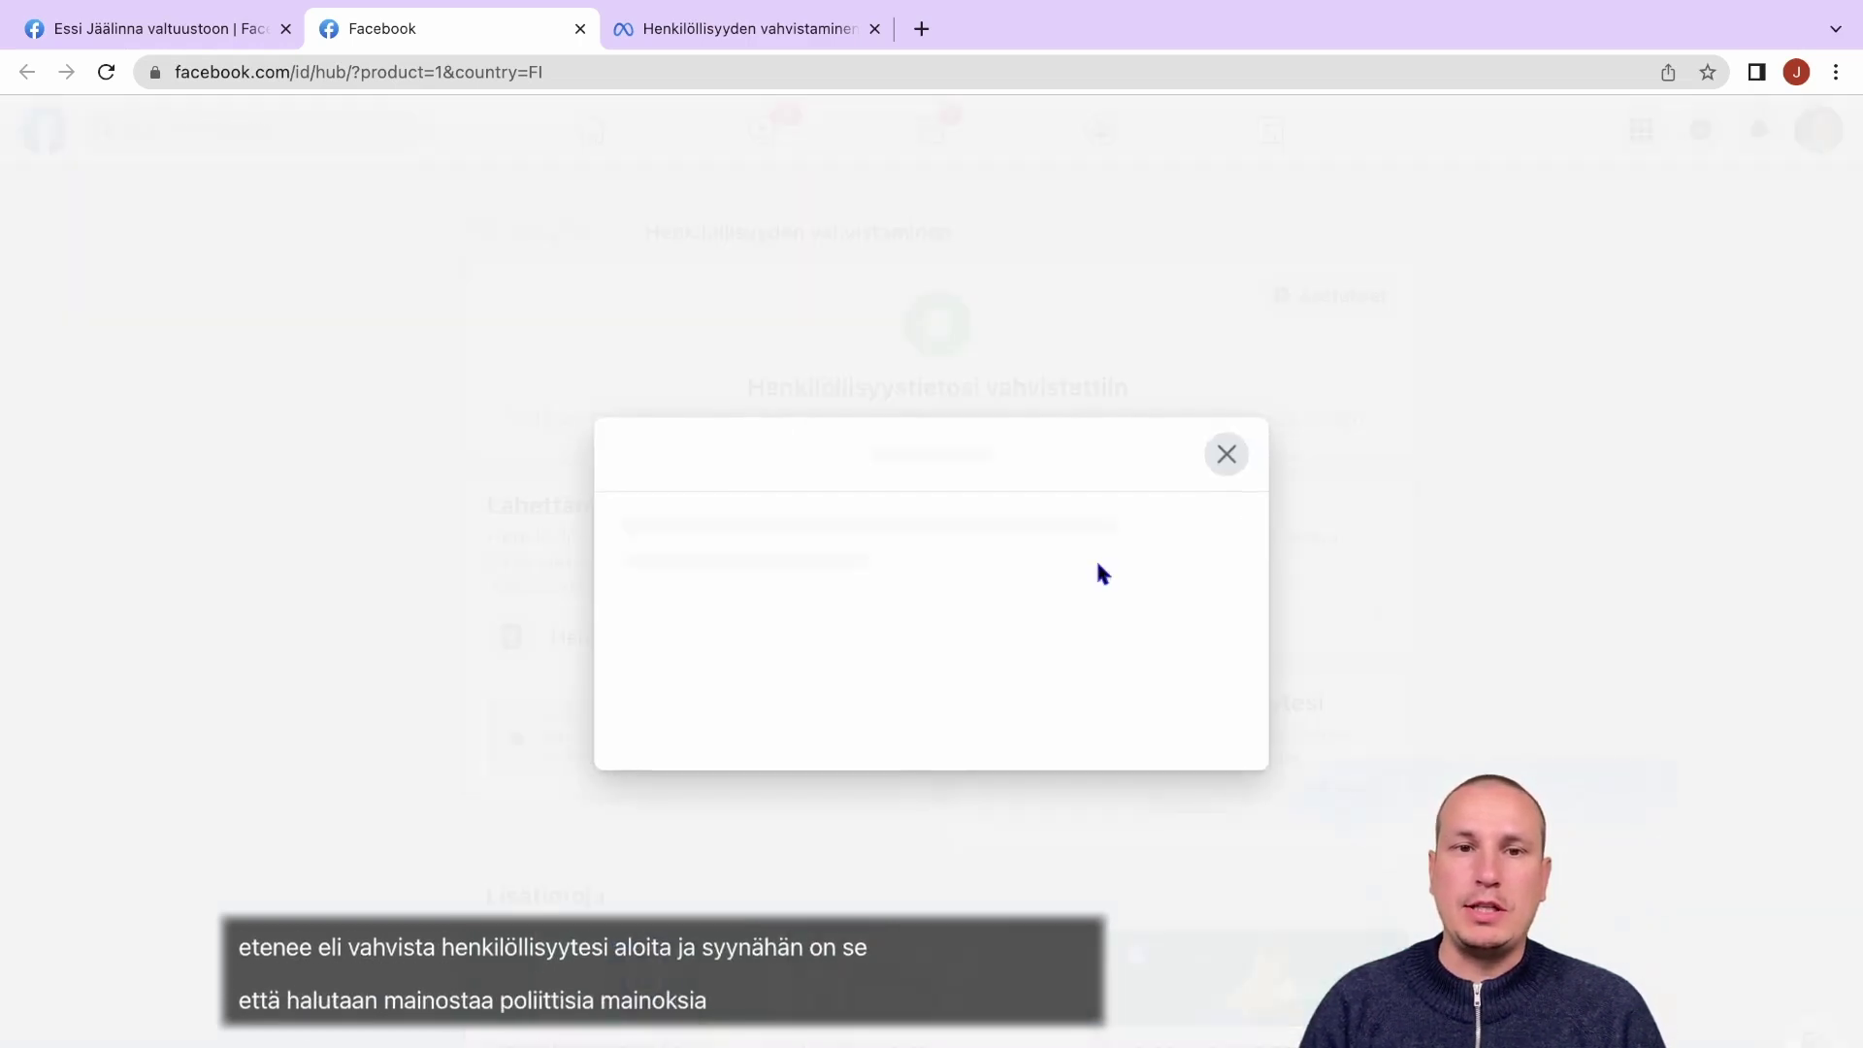
Select Suomi as the advertising country and begin the verification
{"action": "left_click", "coordinate": [1081, 867]}
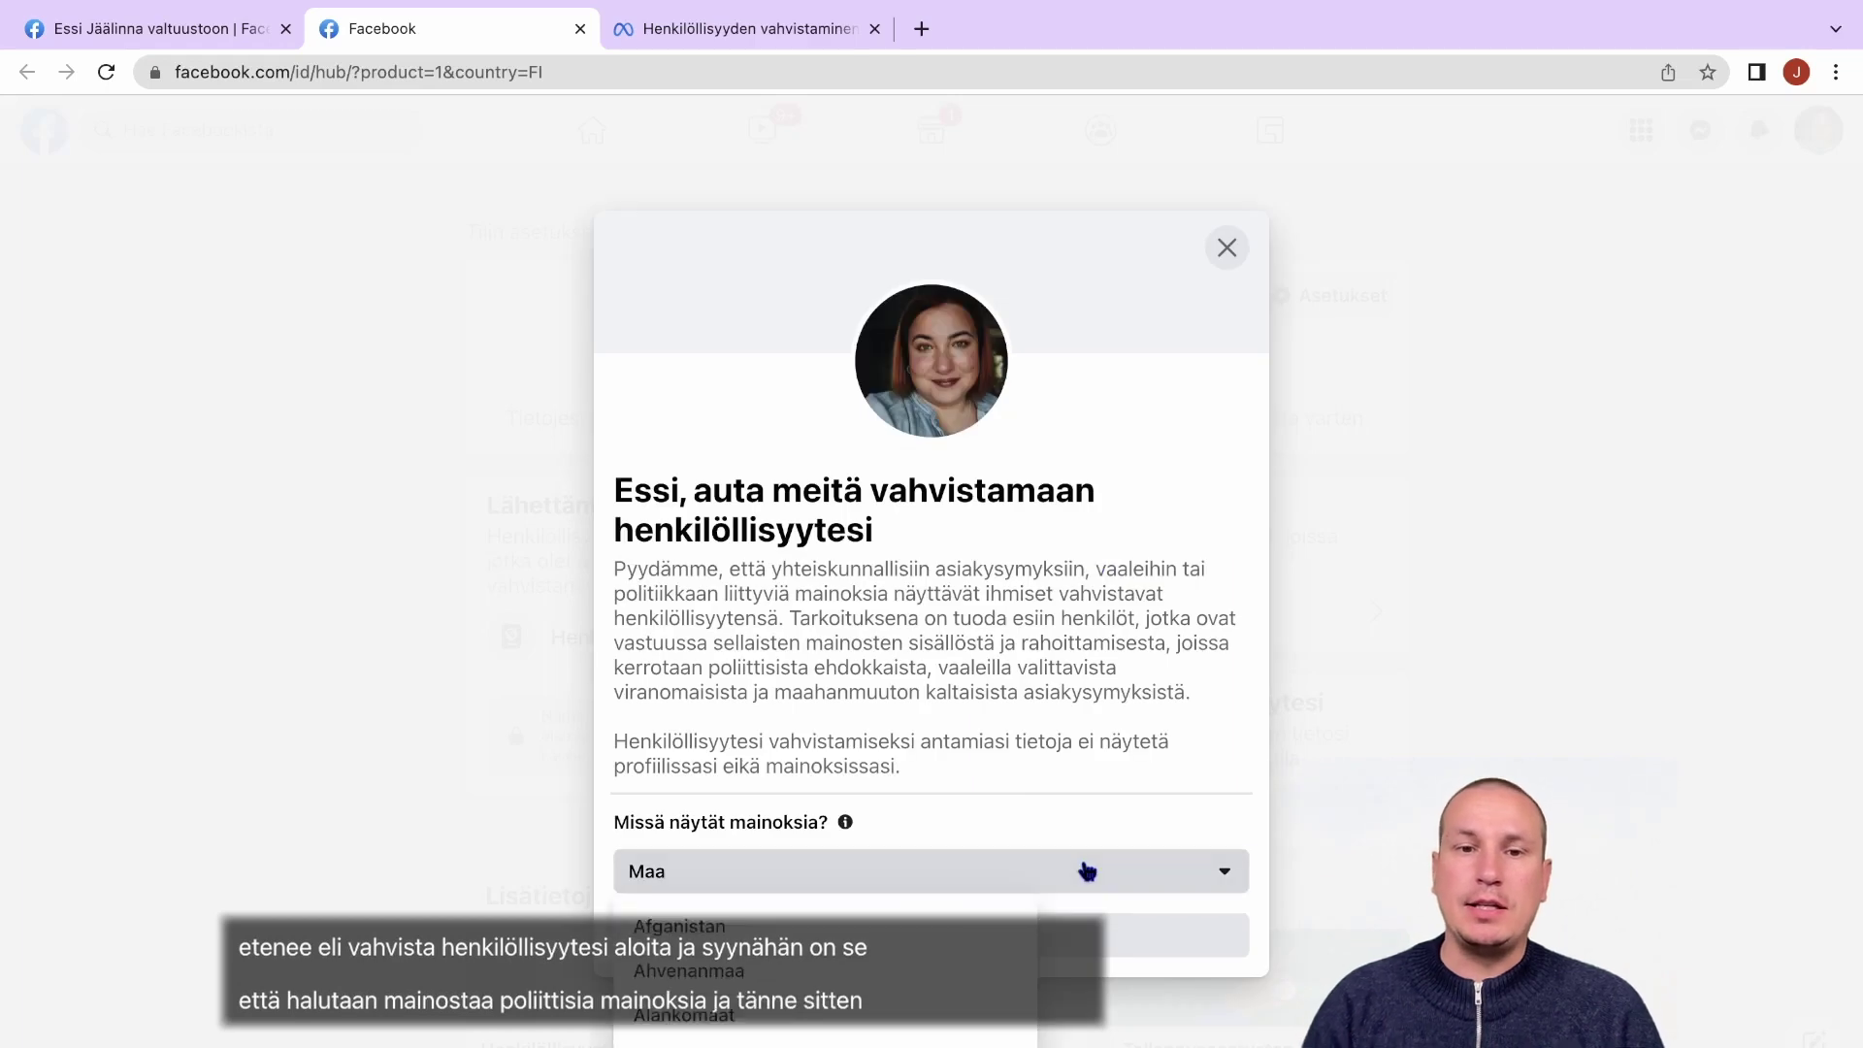
{"action": "scroll", "coordinate": [968, 946], "scroll_direction": "down", "scroll_amount": 15}
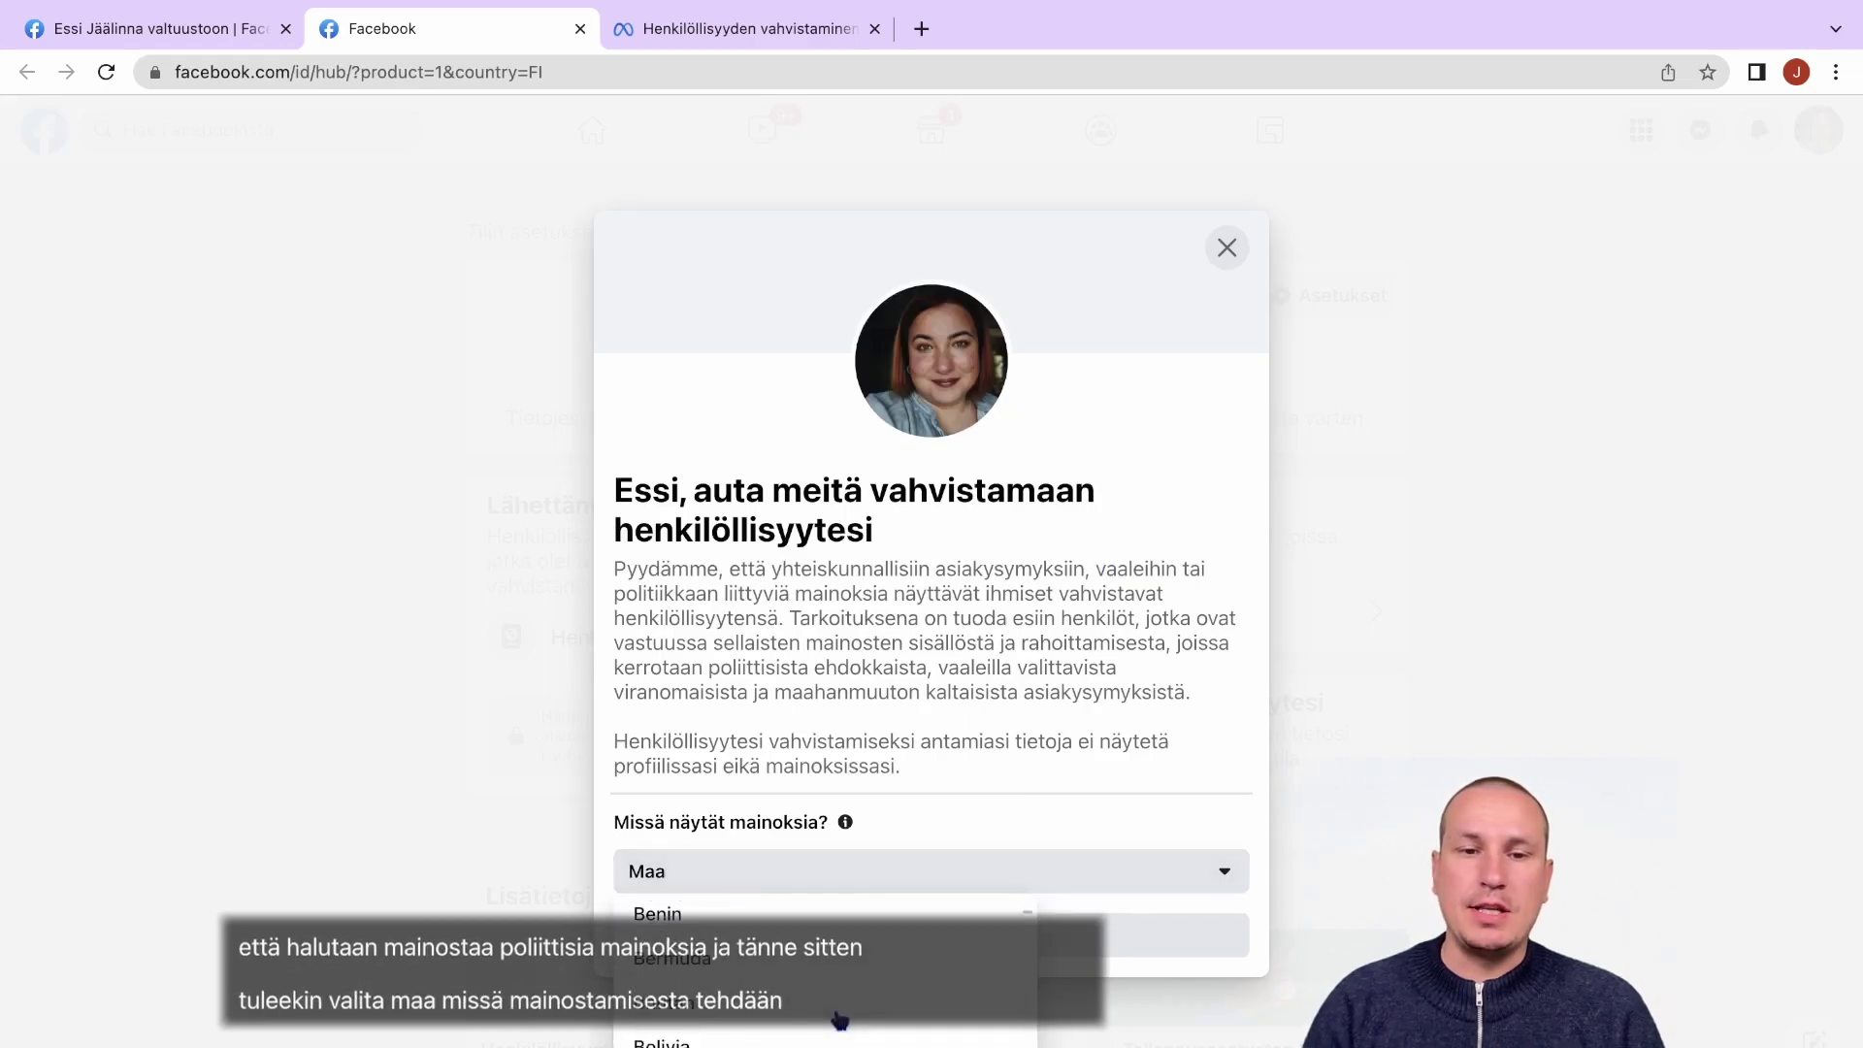
{"action": "scroll", "coordinate": [840, 1018], "scroll_direction": "down", "scroll_amount": 5}
{"action": "key", "text": "s"}
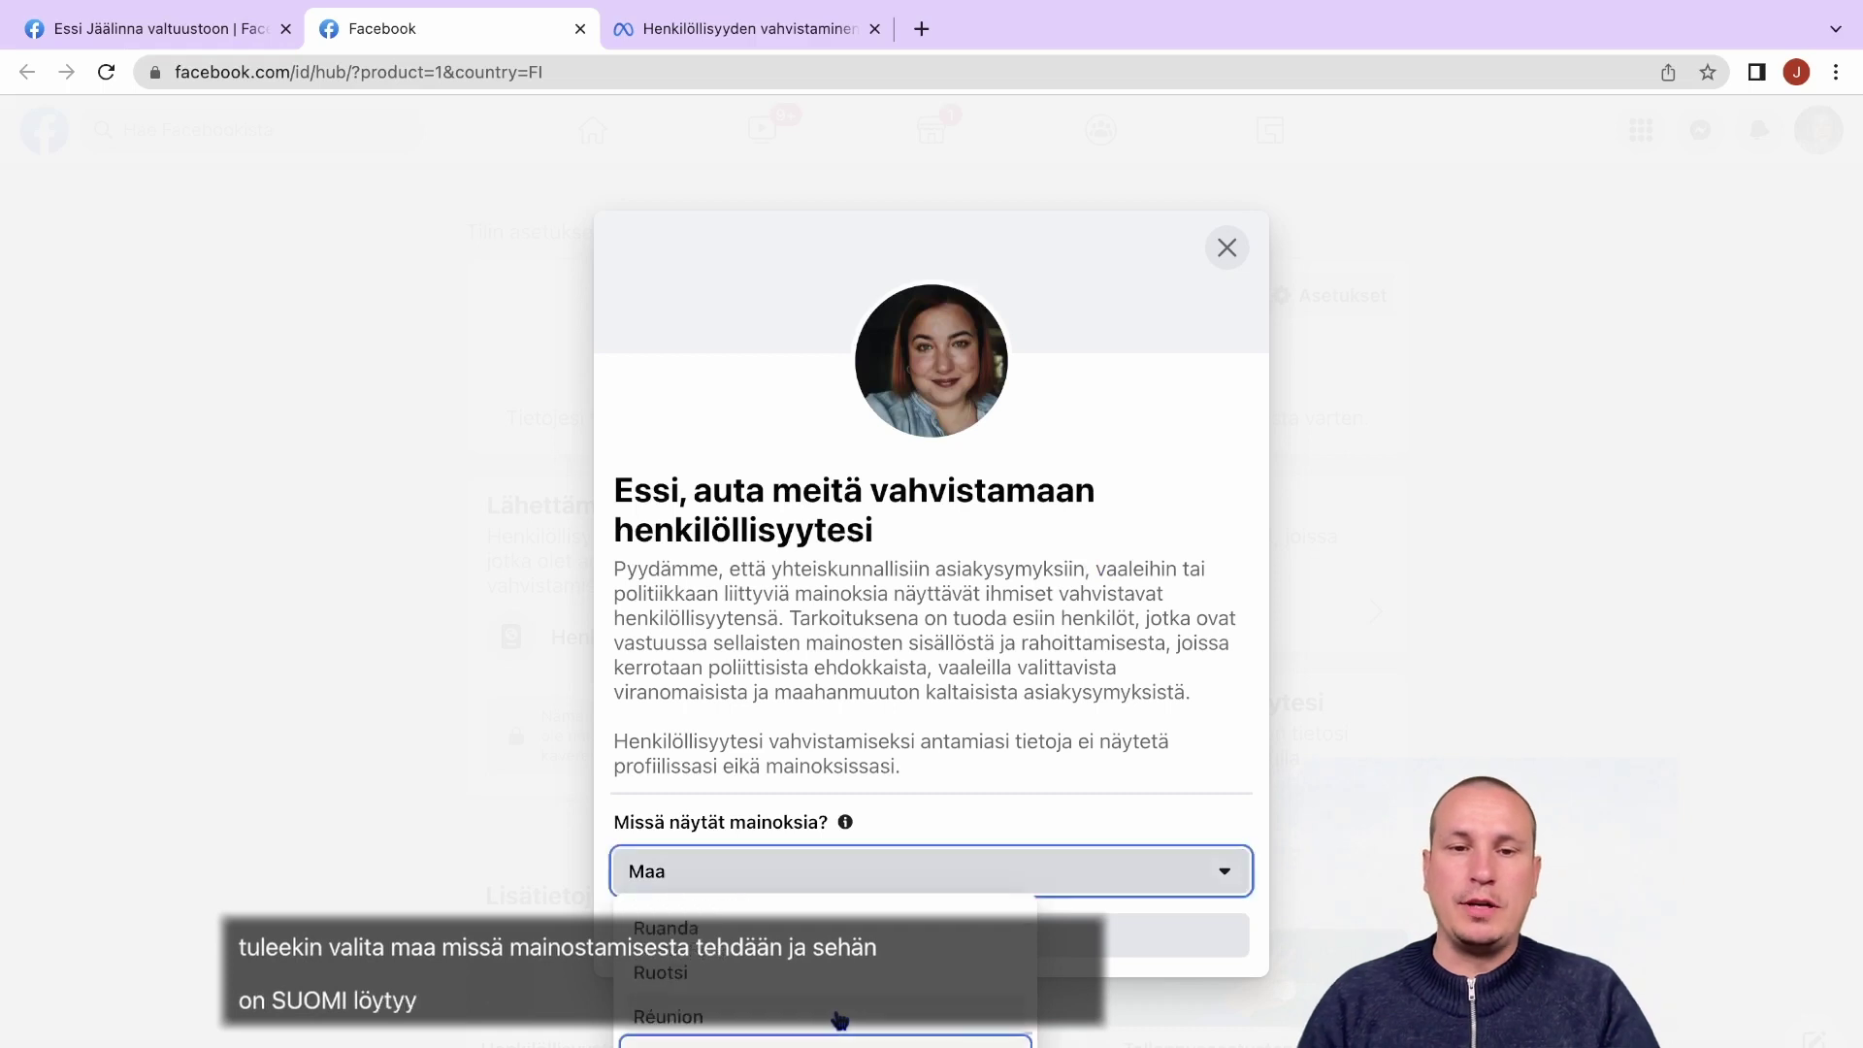
{"action": "scroll", "coordinate": [839, 1019], "scroll_direction": "down", "scroll_amount": 4}
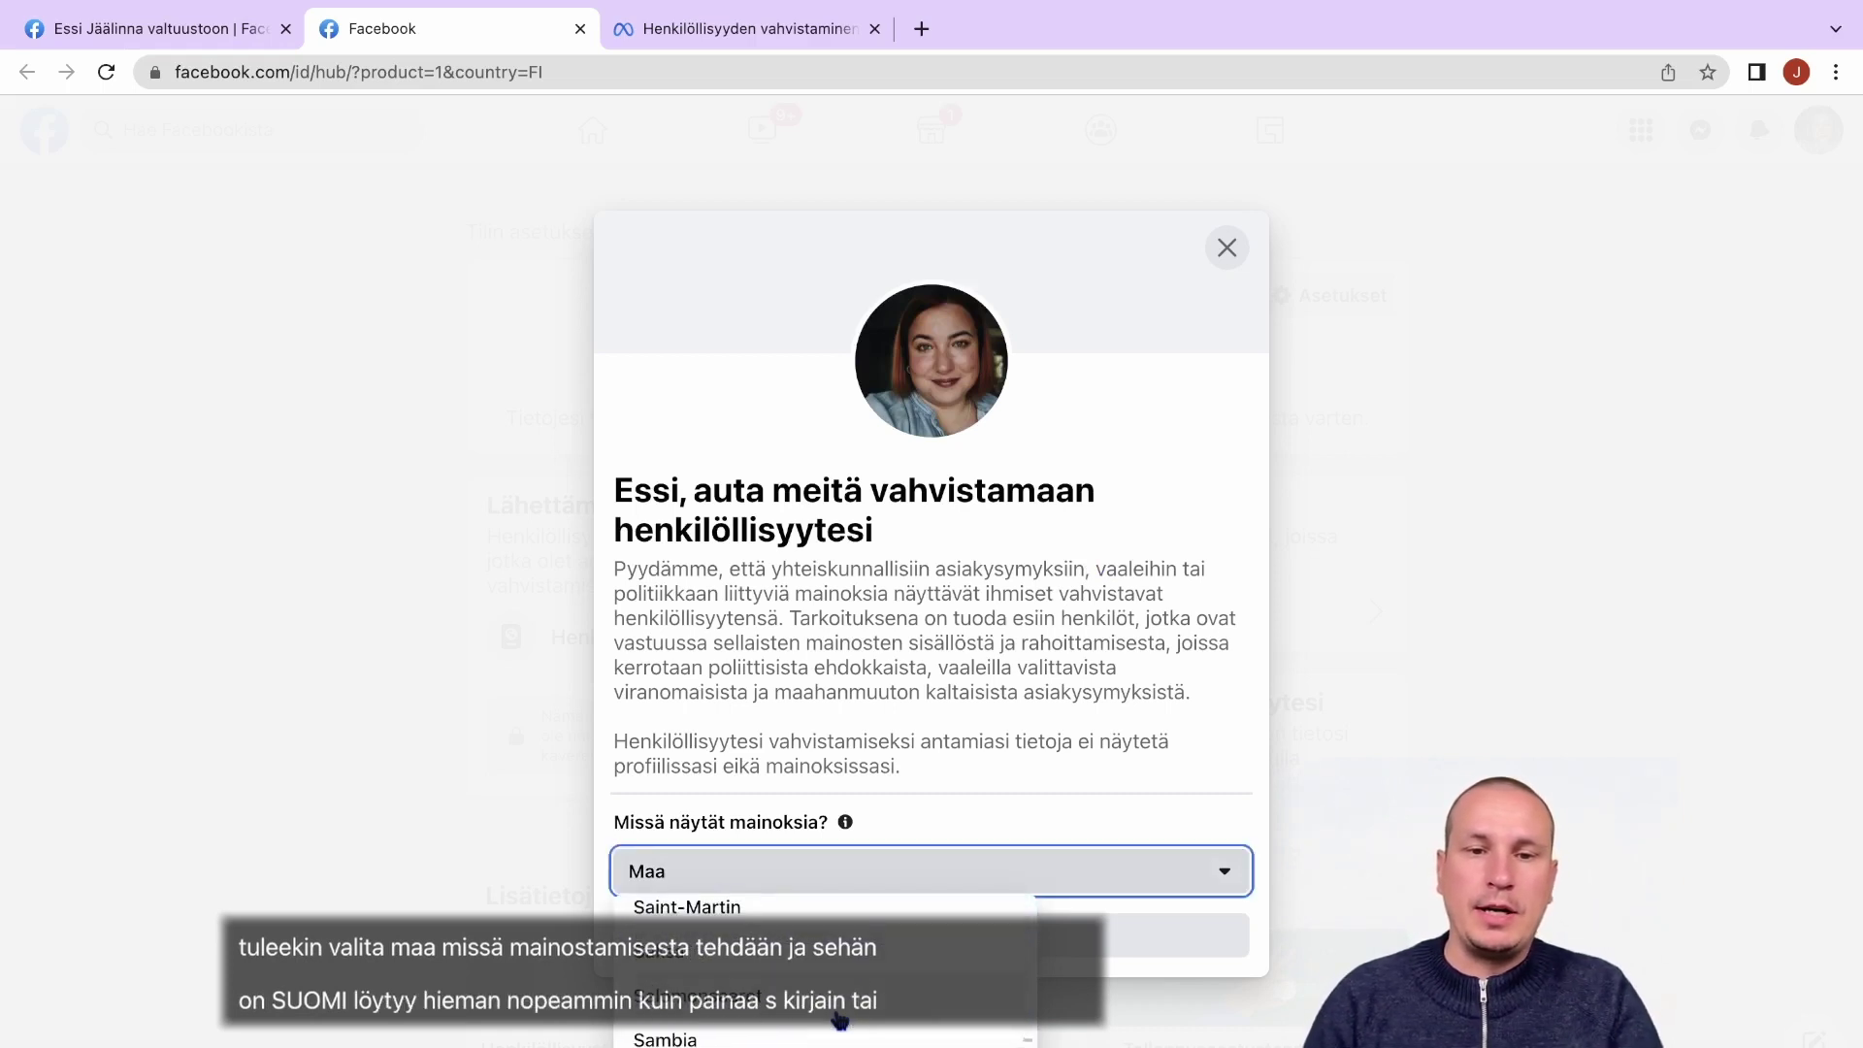
{"action": "scroll", "coordinate": [839, 1019], "scroll_direction": "down", "scroll_amount": 4}
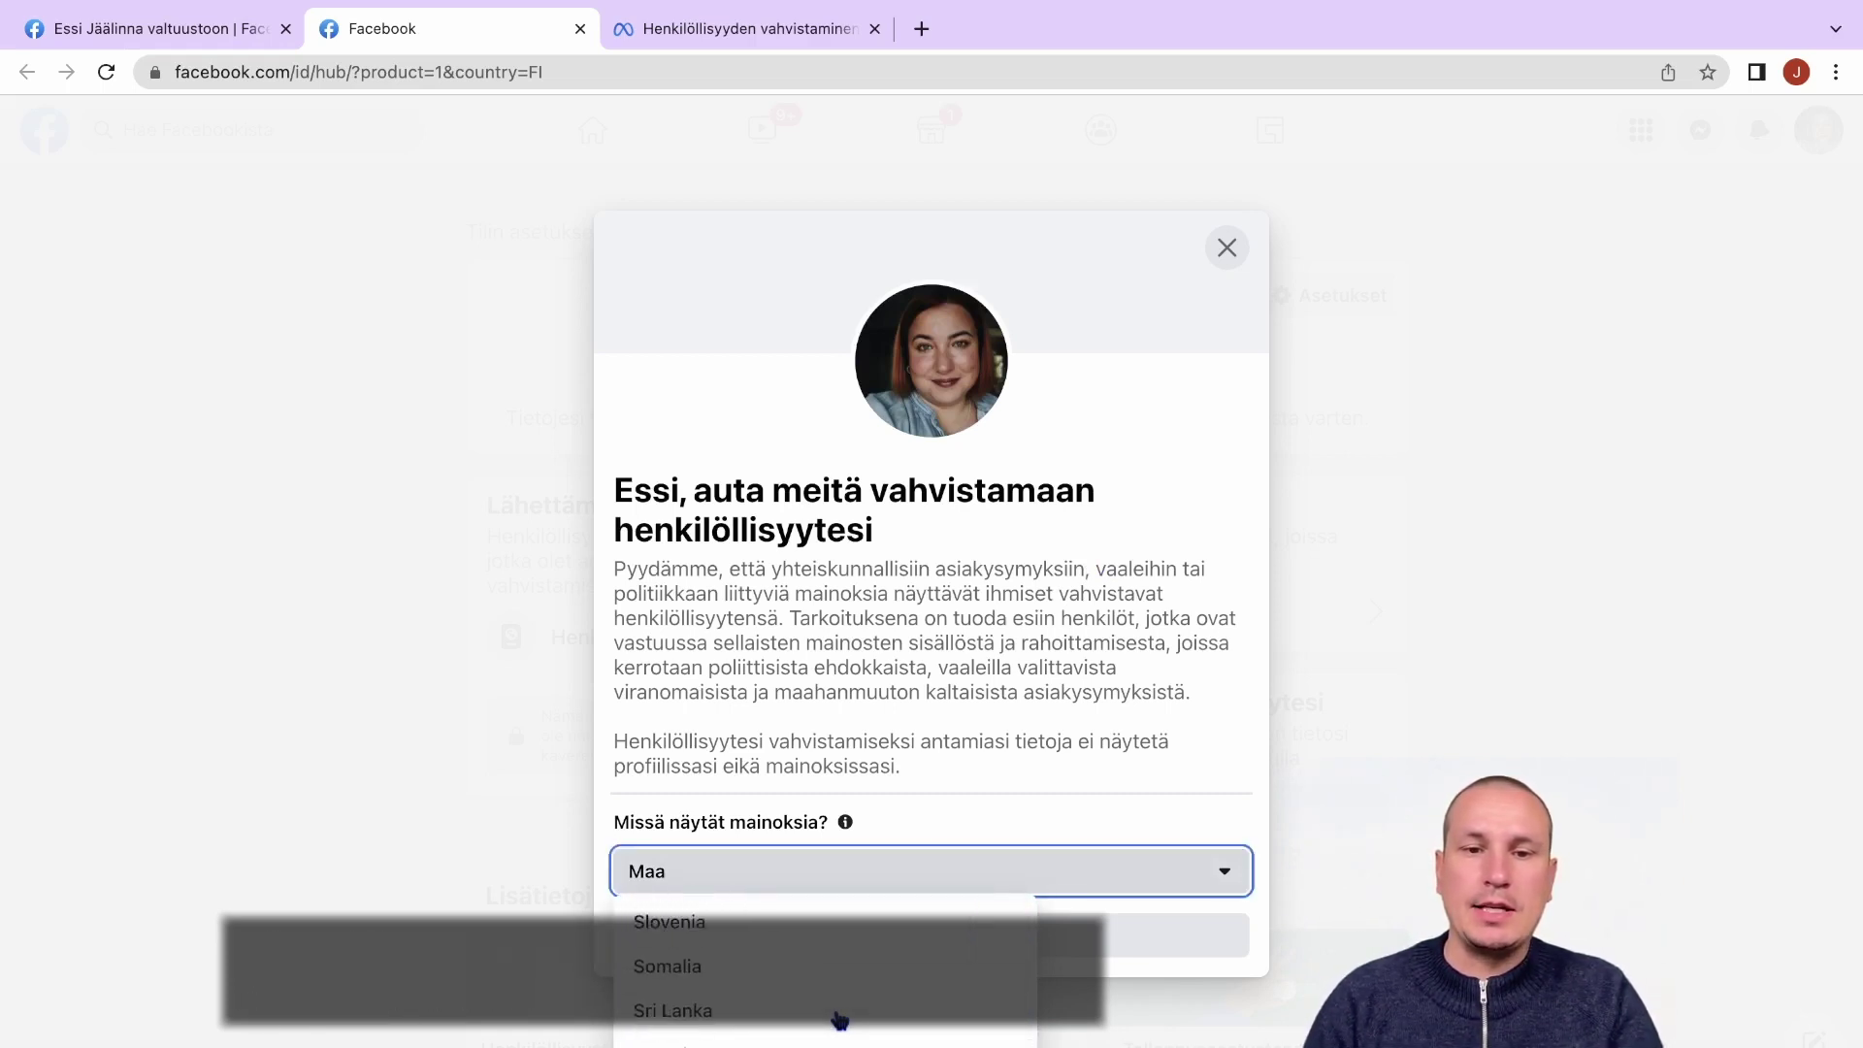
{"action": "scroll", "coordinate": [840, 1019], "scroll_direction": "down", "scroll_amount": 1}
{"action": "left_click", "coordinate": [779, 983]}
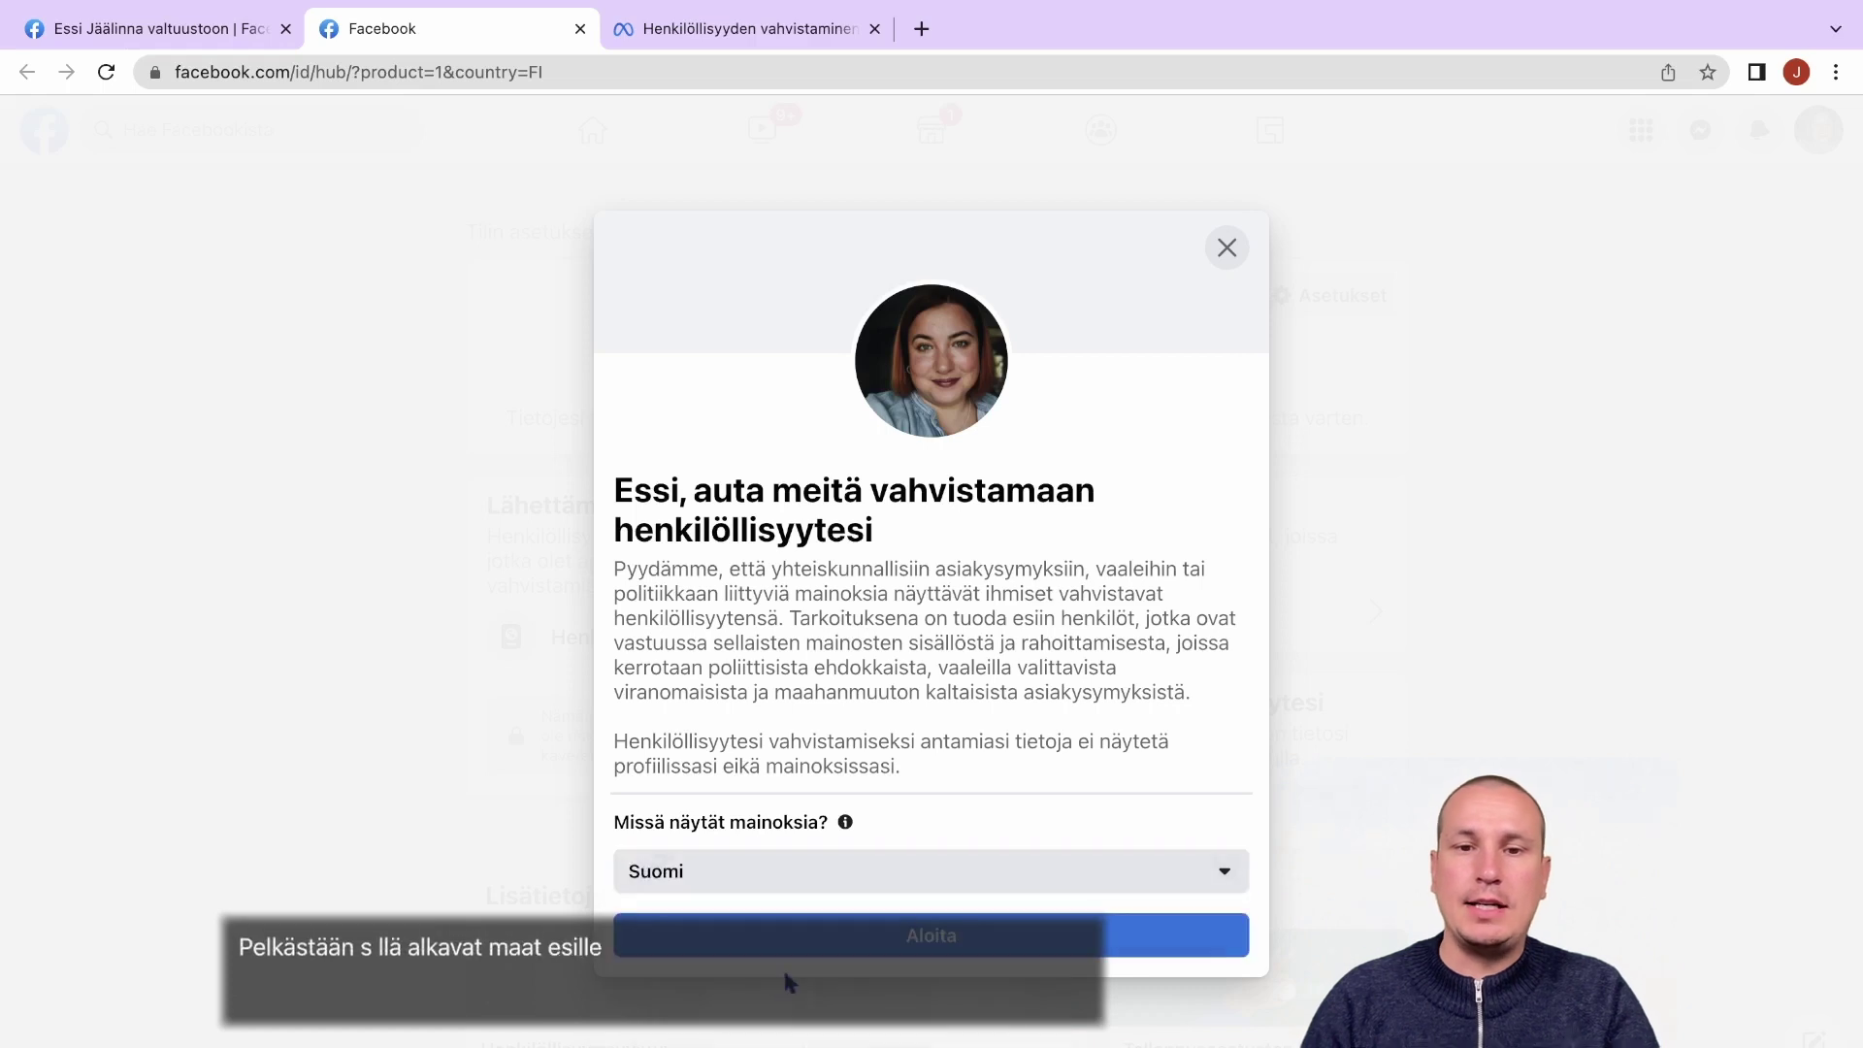
{"action": "left_click", "coordinate": [948, 941]}
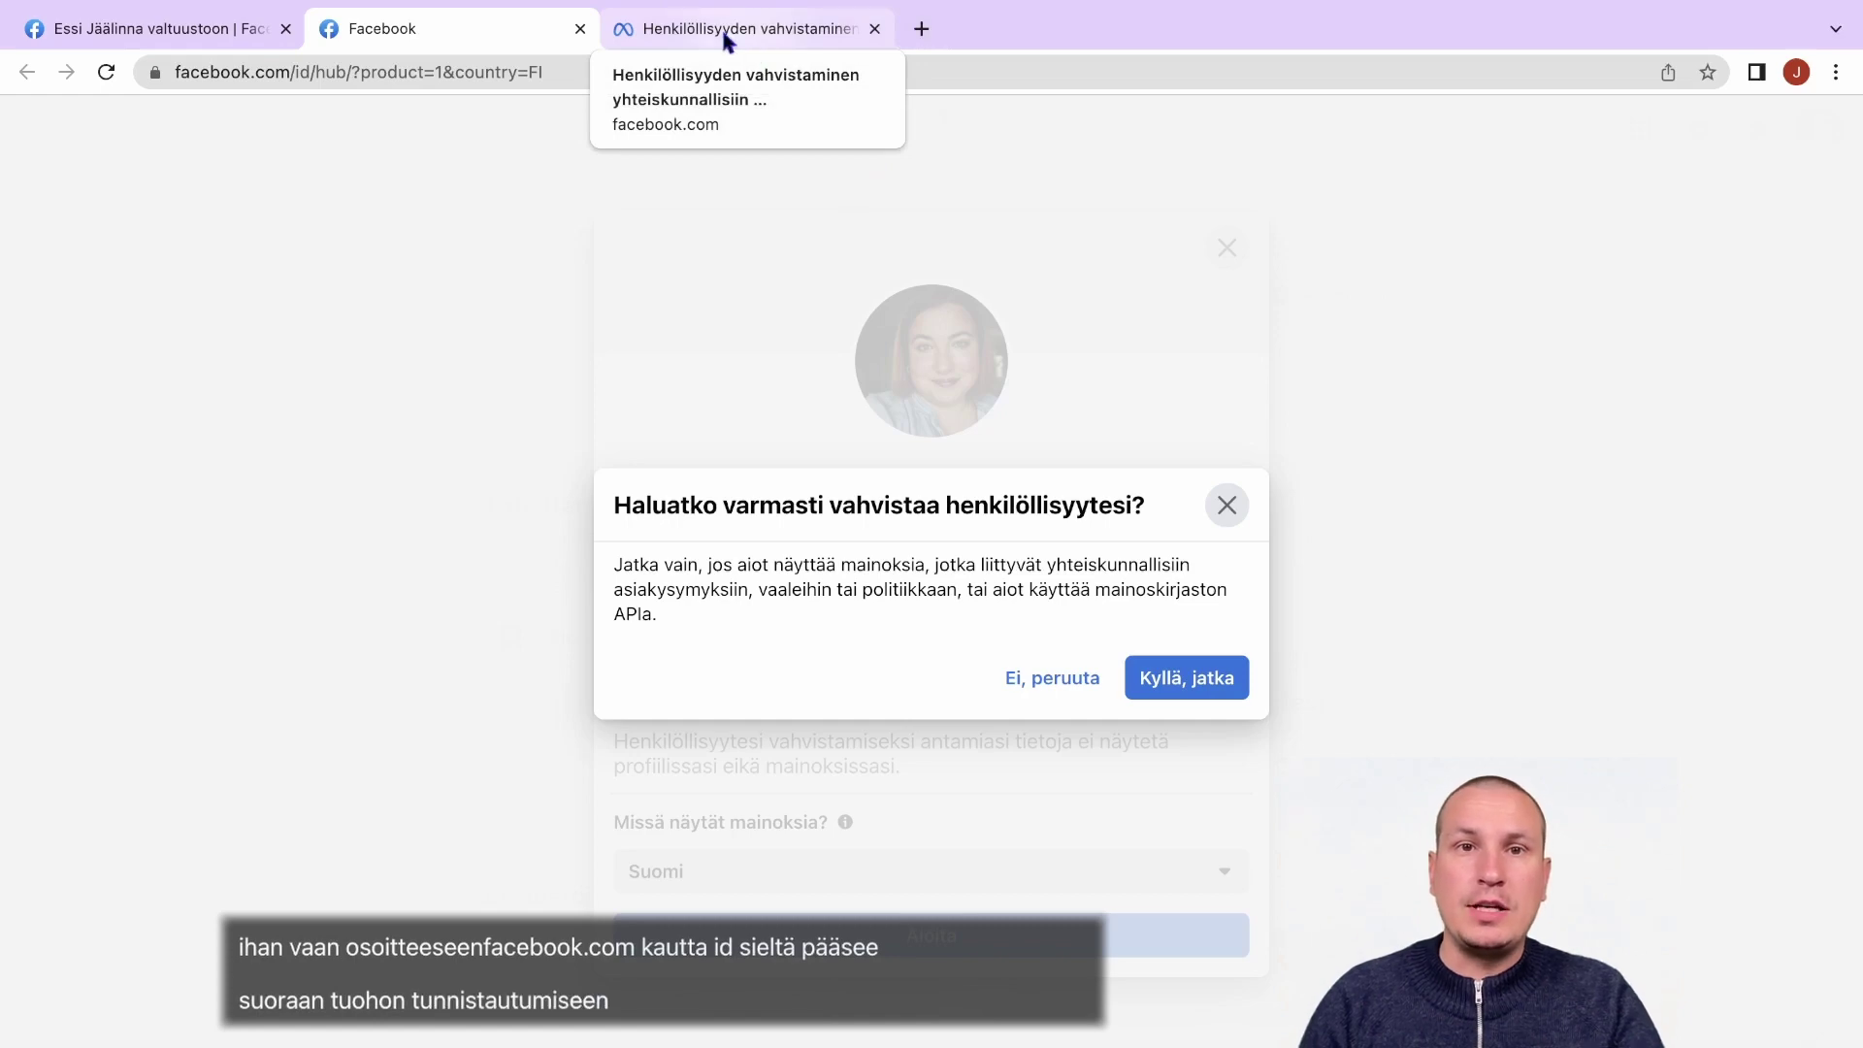
Read through the identity verification help article
{"action": "left_click", "coordinate": [726, 41]}
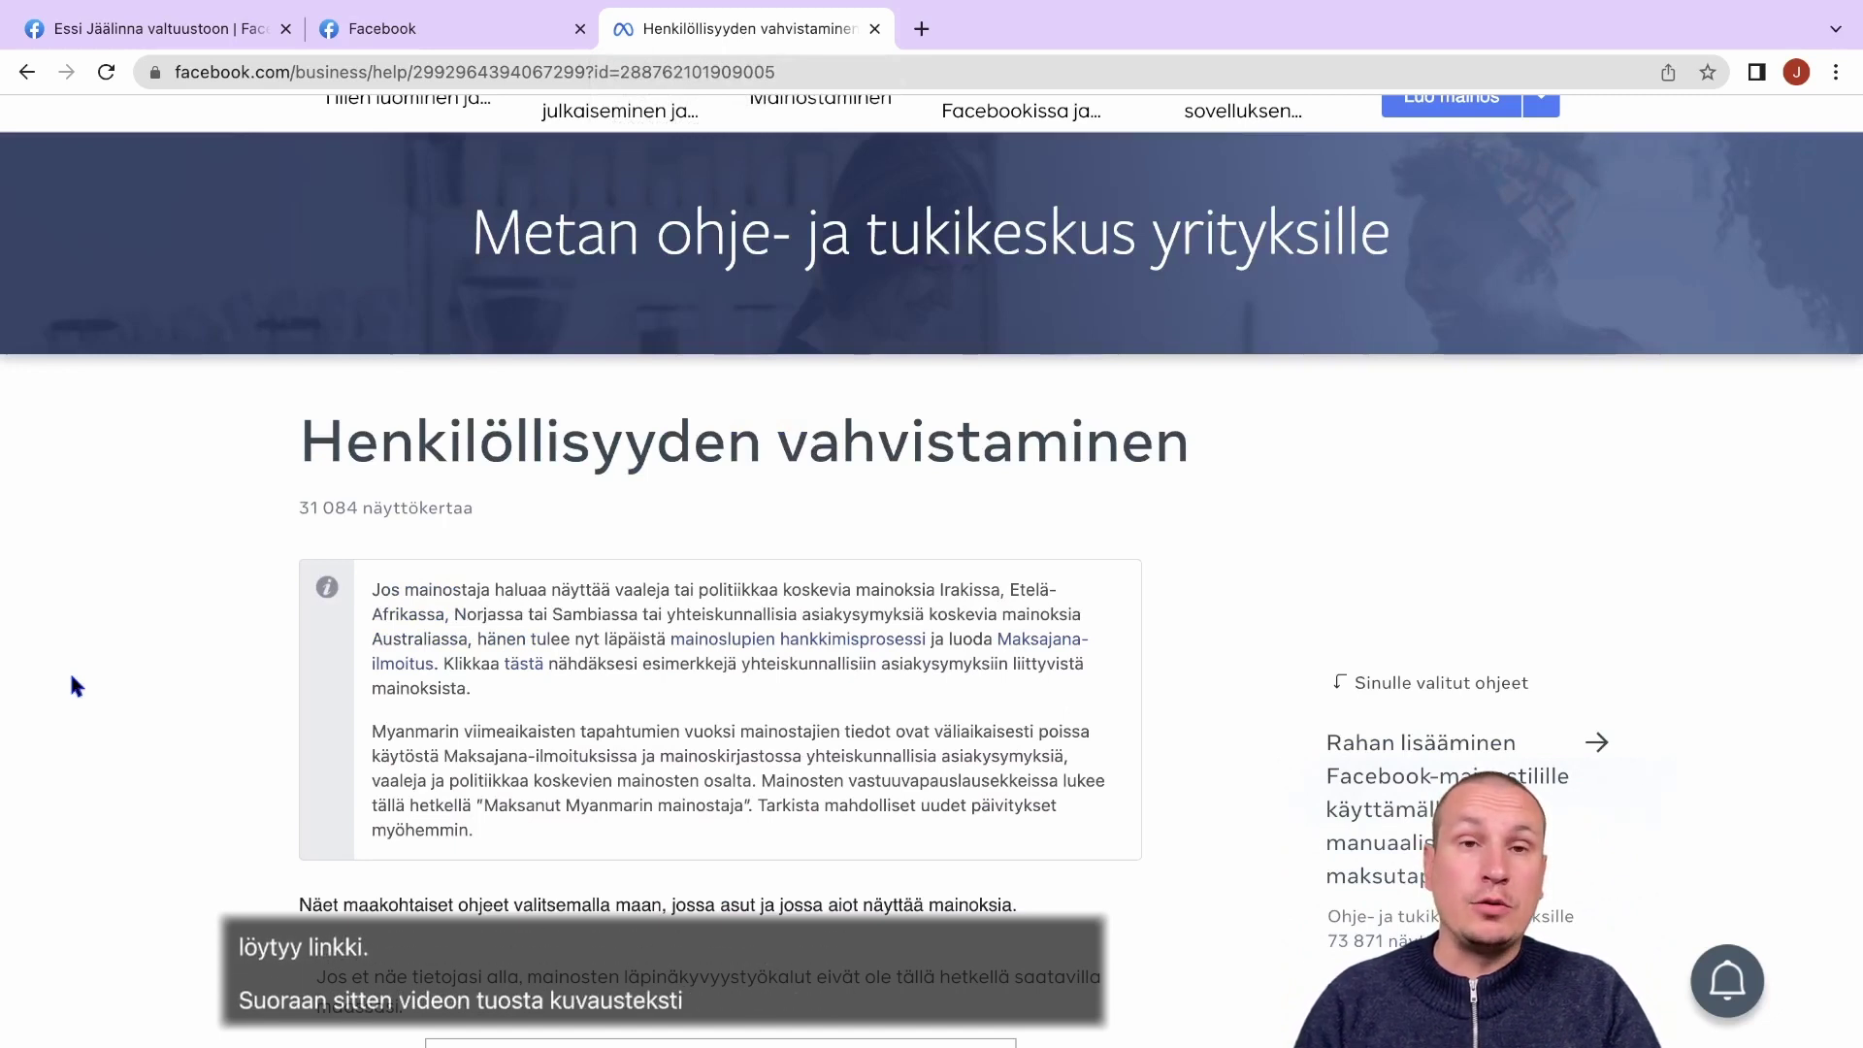
{"action": "scroll", "coordinate": [73, 679], "scroll_direction": "down", "scroll_amount": 1}
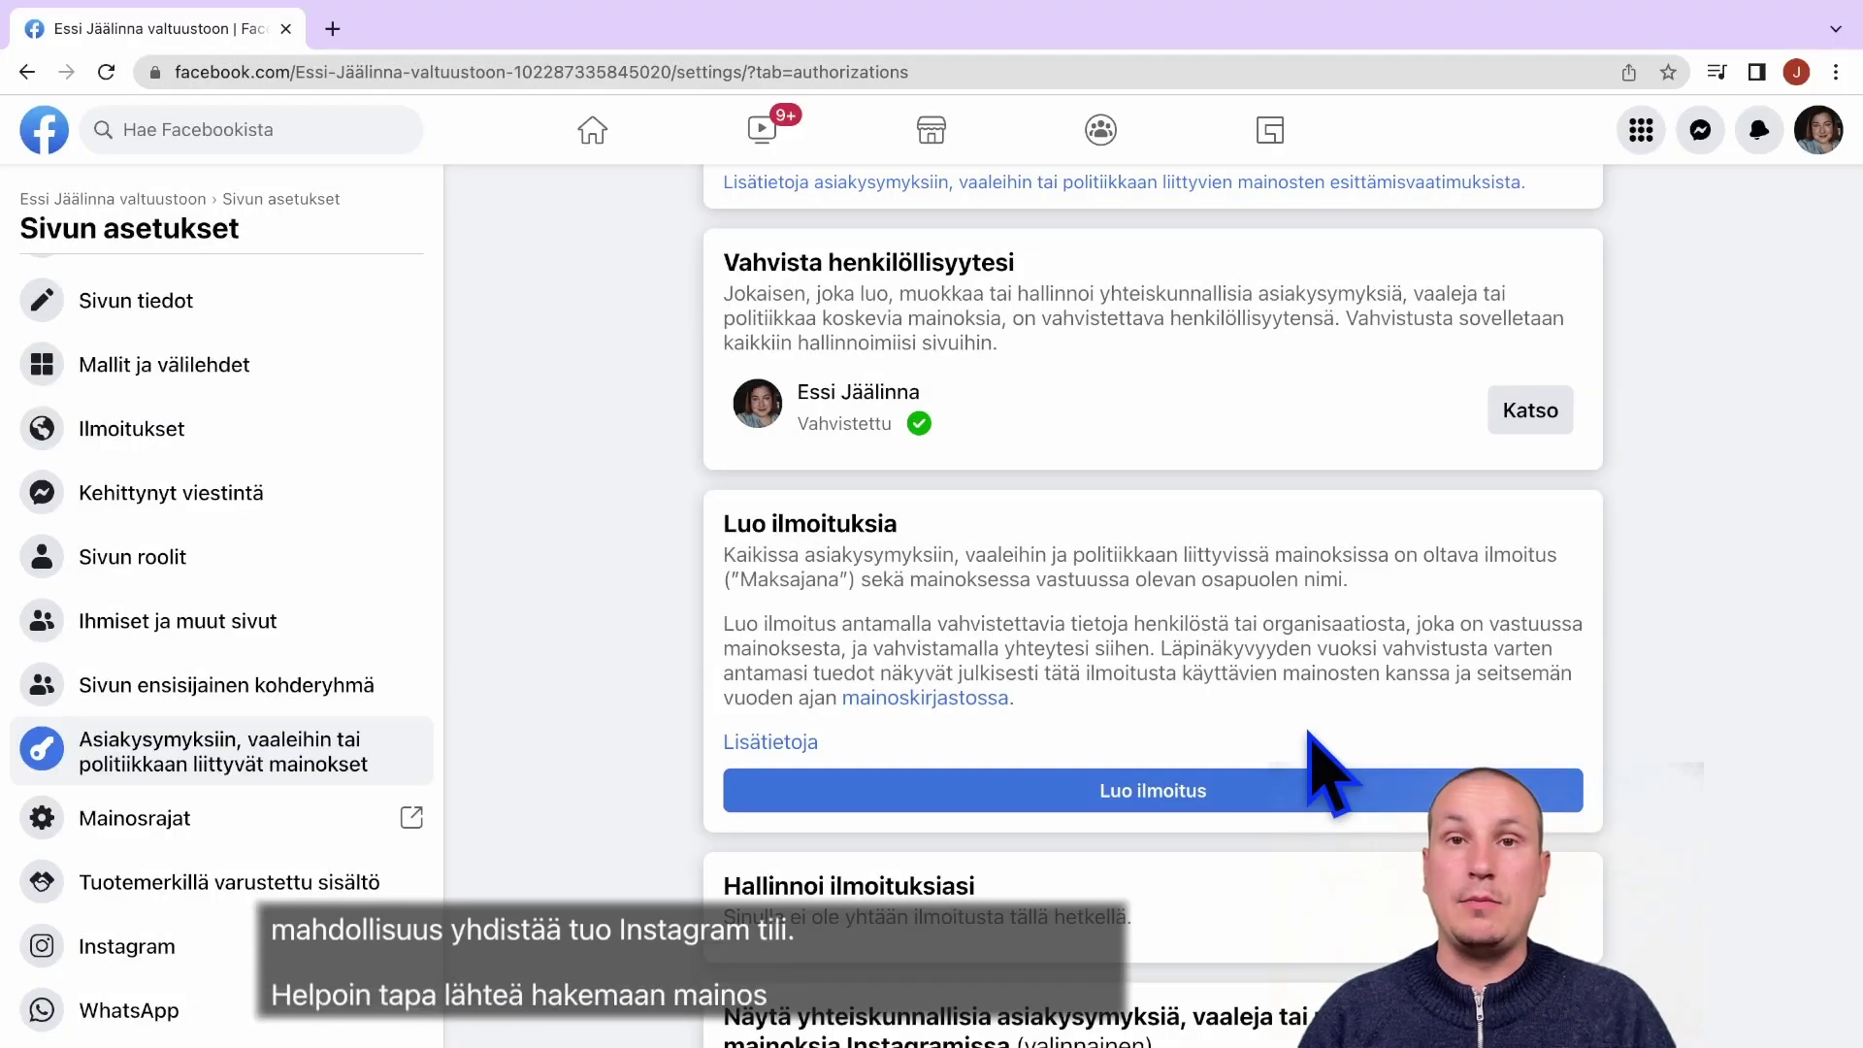
Start a disclaimer using your own name and continue past the information dialog
{"action": "left_click", "coordinate": [1182, 794]}
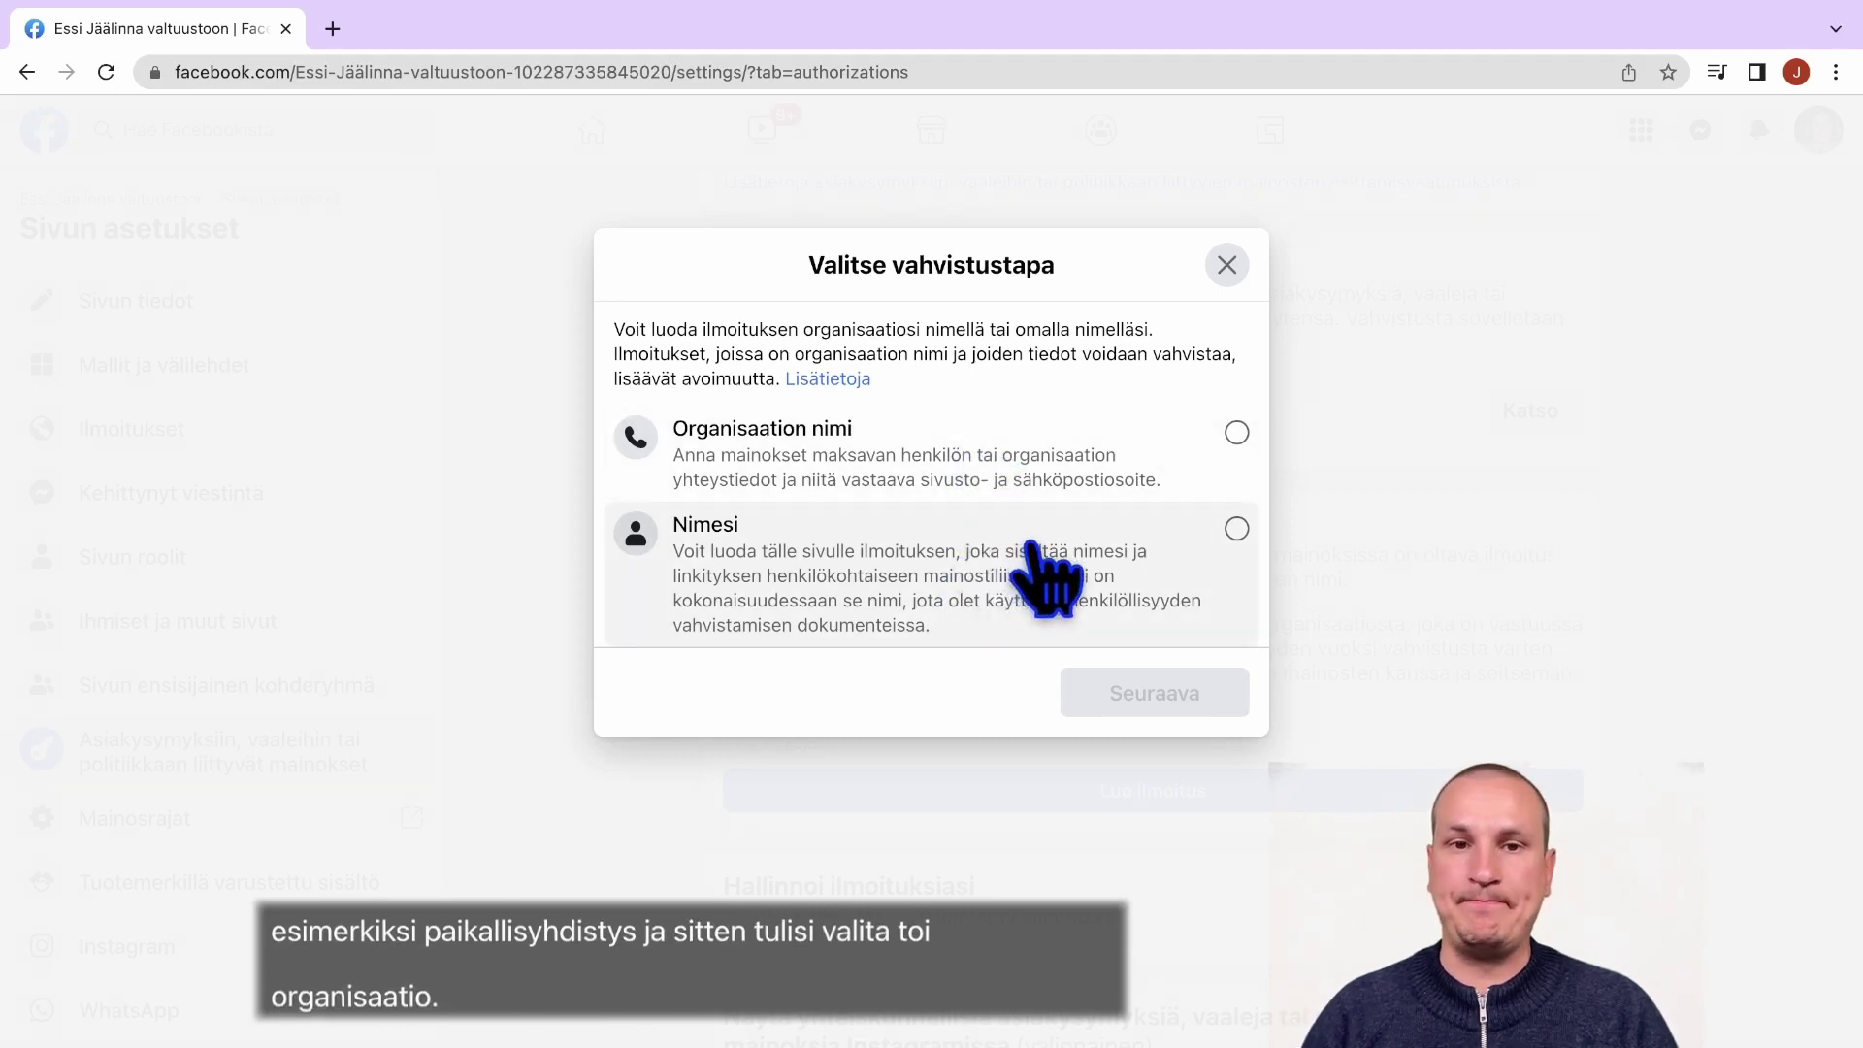
{"action": "left_click", "coordinate": [1046, 582]}
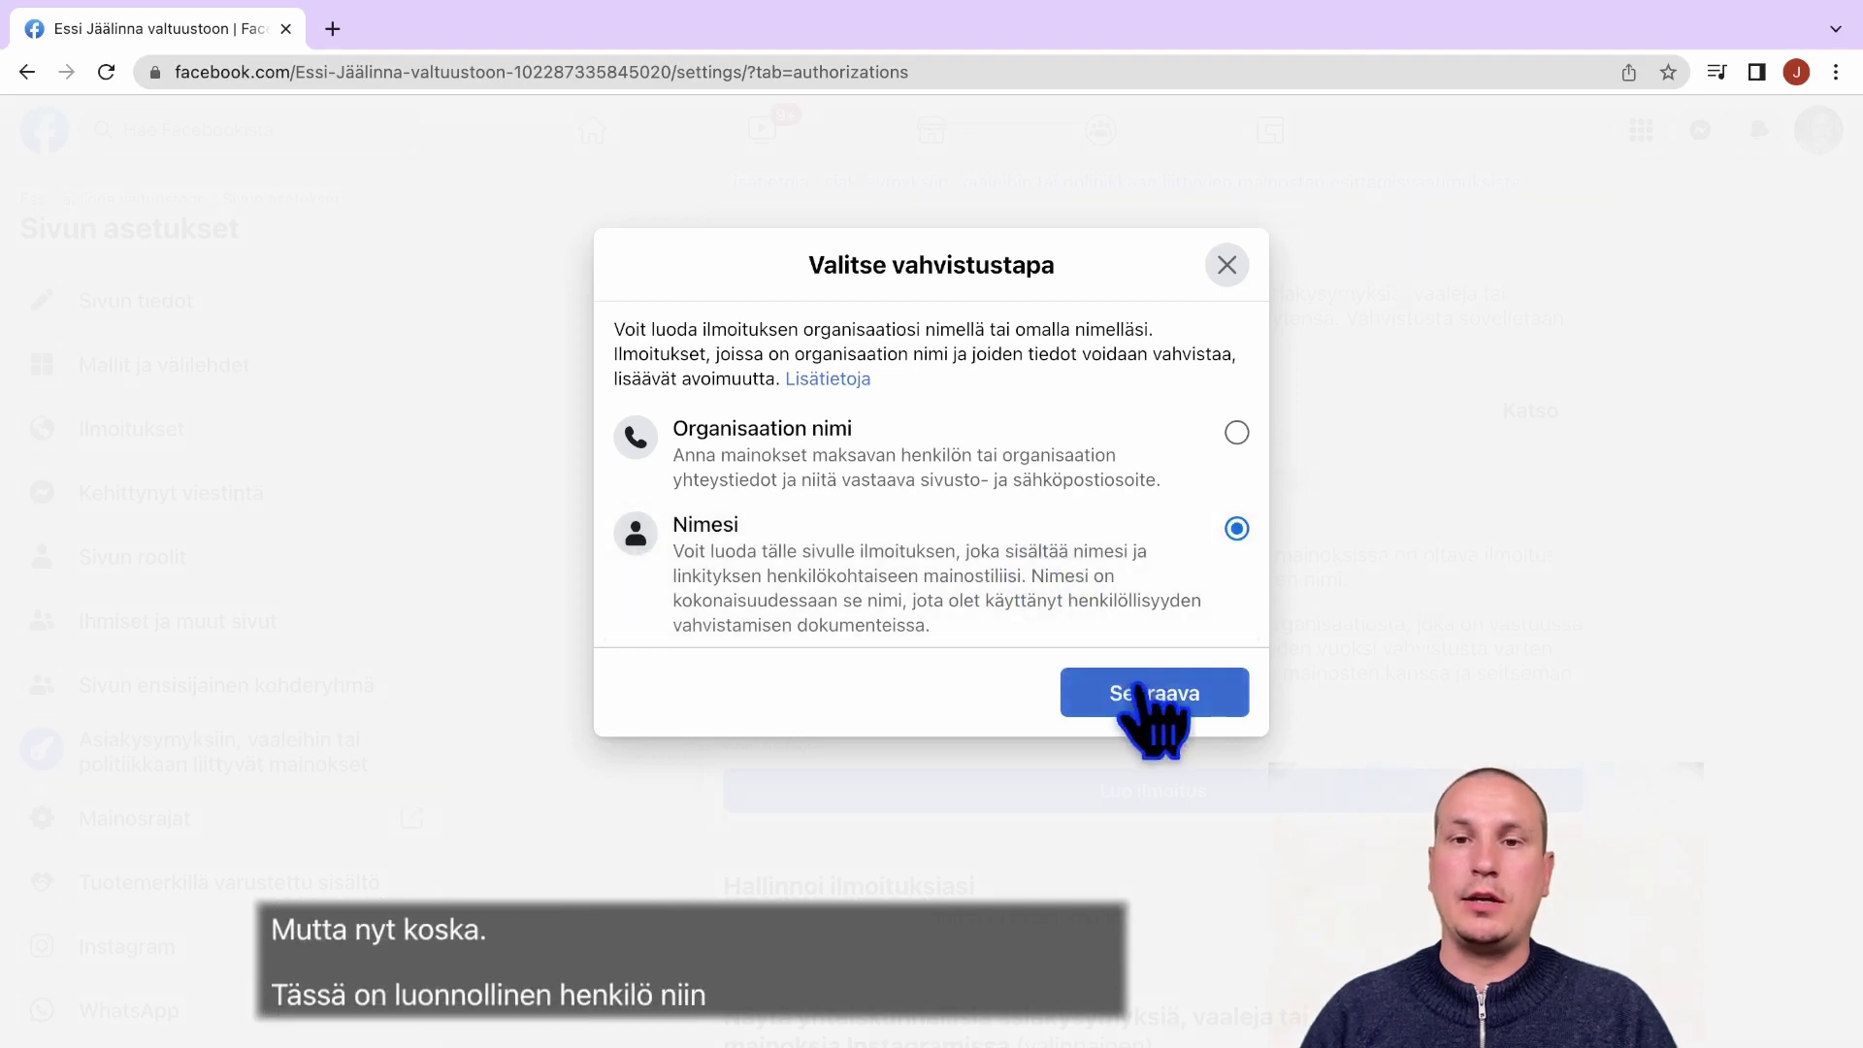
{"action": "left_click", "coordinate": [1140, 690]}
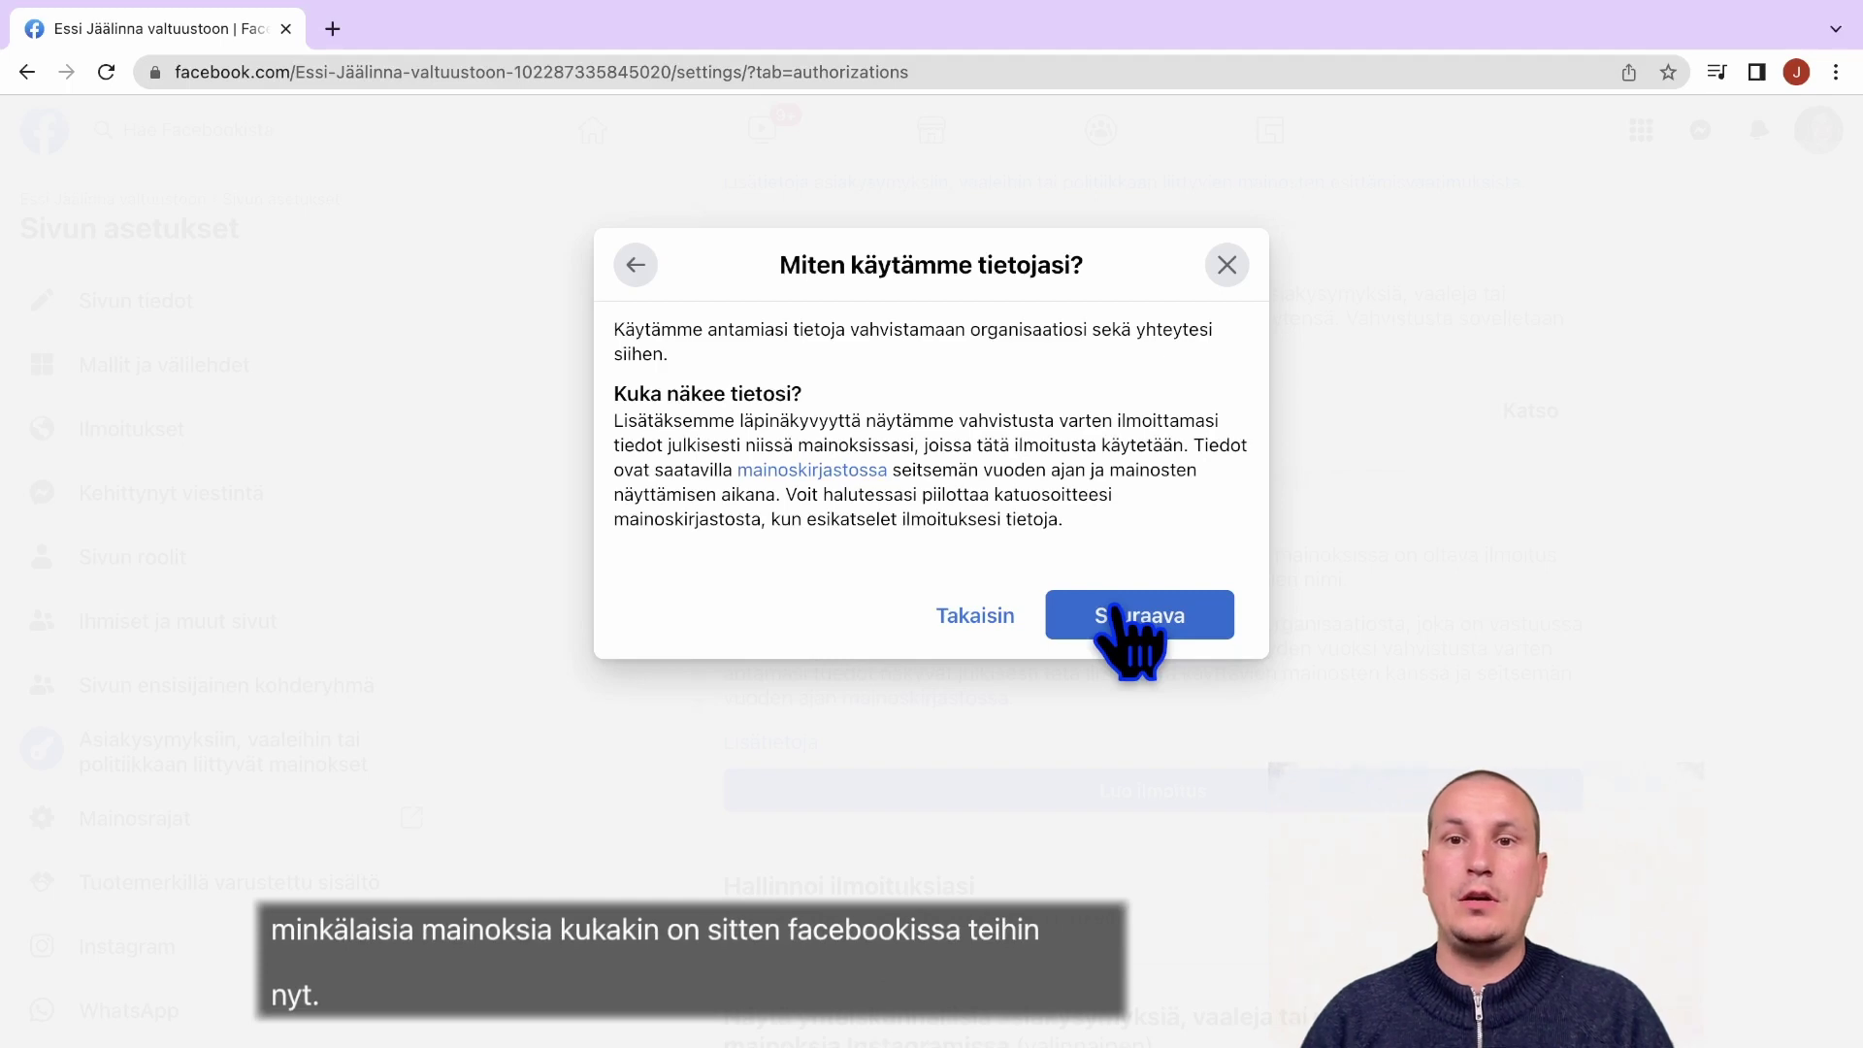
{"action": "left_click", "coordinate": [1116, 611]}
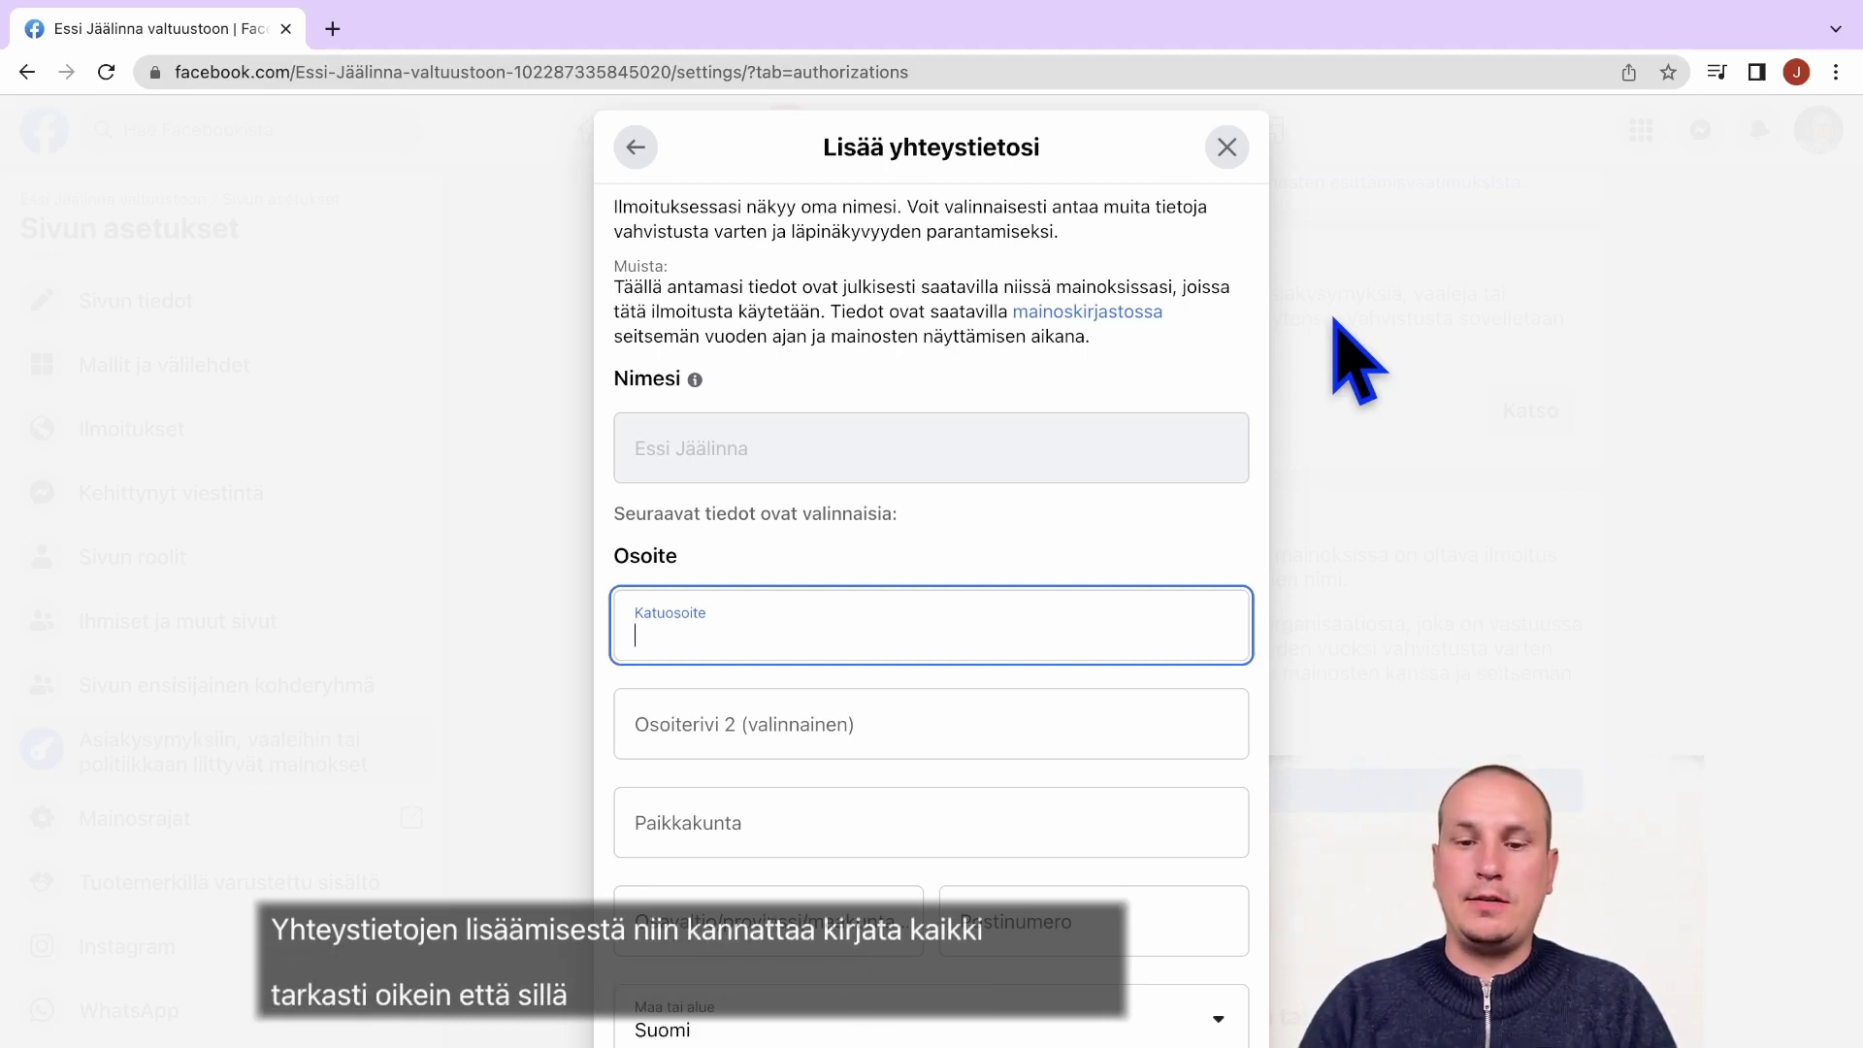
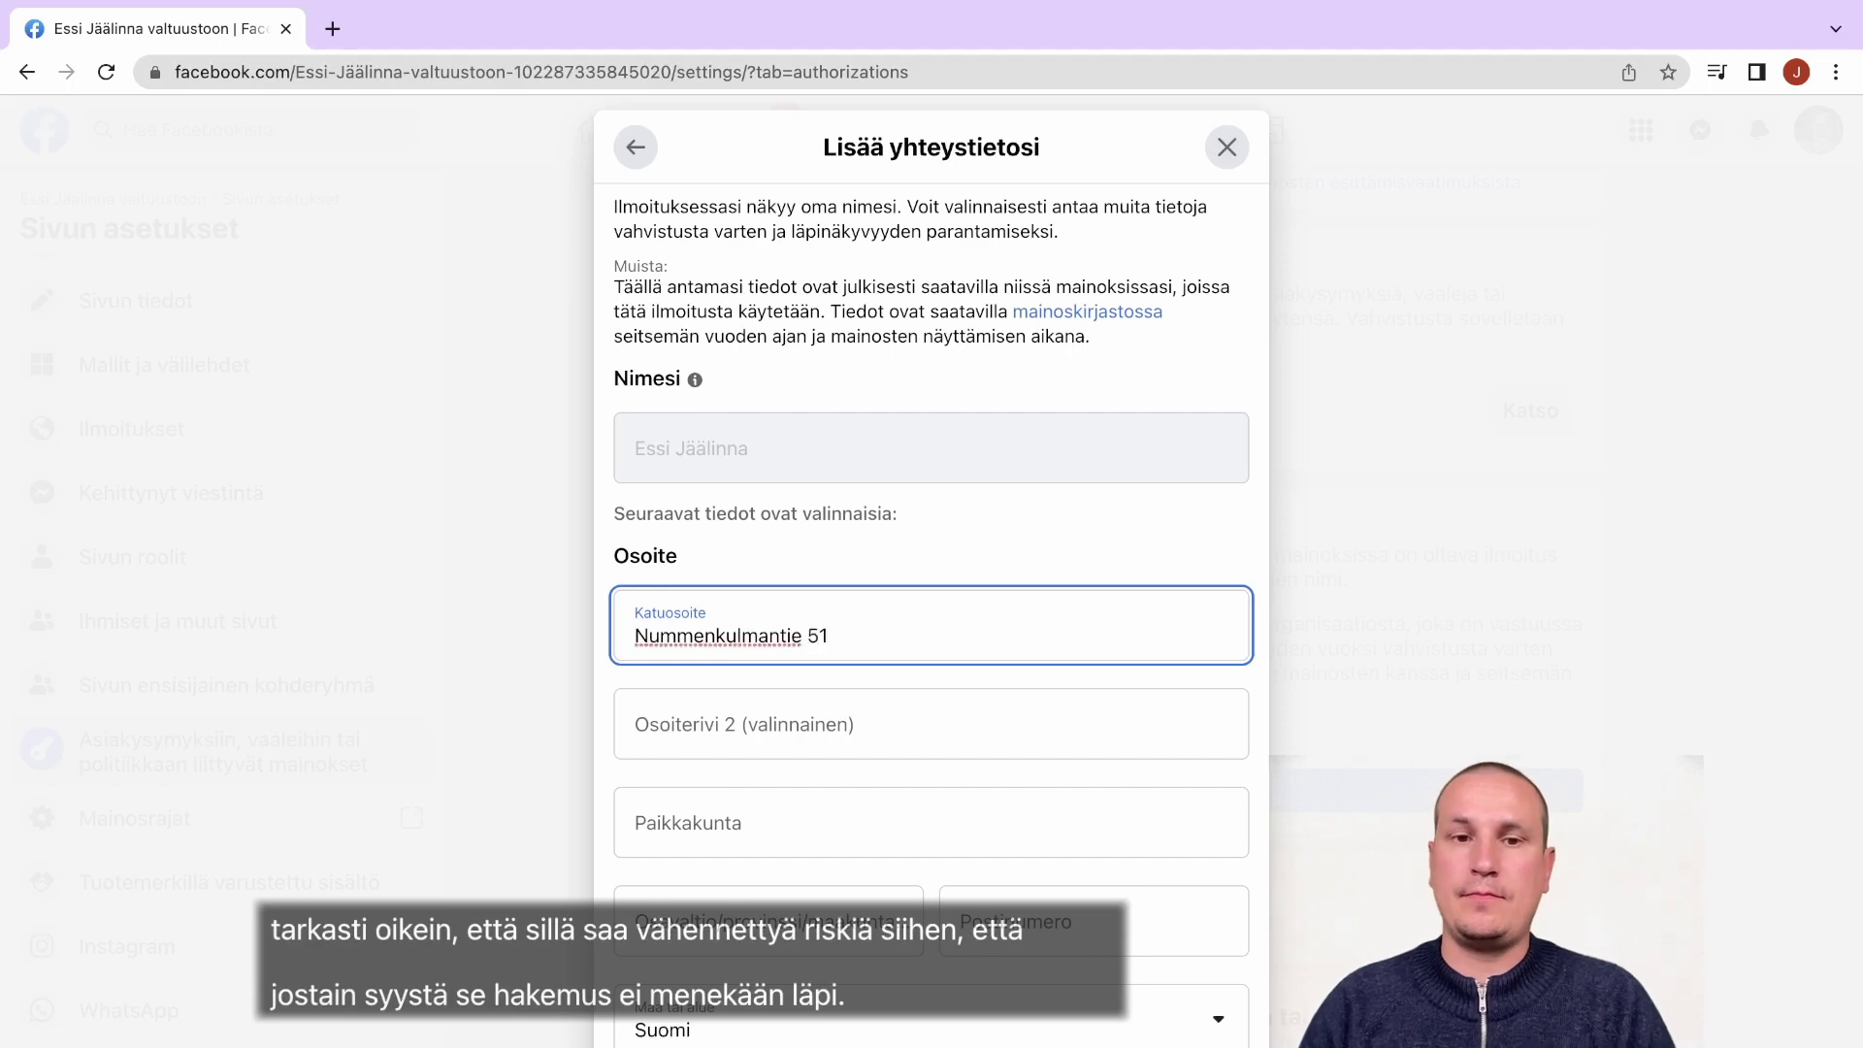
Enter the disclaimer's street address and town, then submit the contact details
{"action": "left_click", "coordinate": [841, 806]}
{"action": "type", "text": "Lieto"}
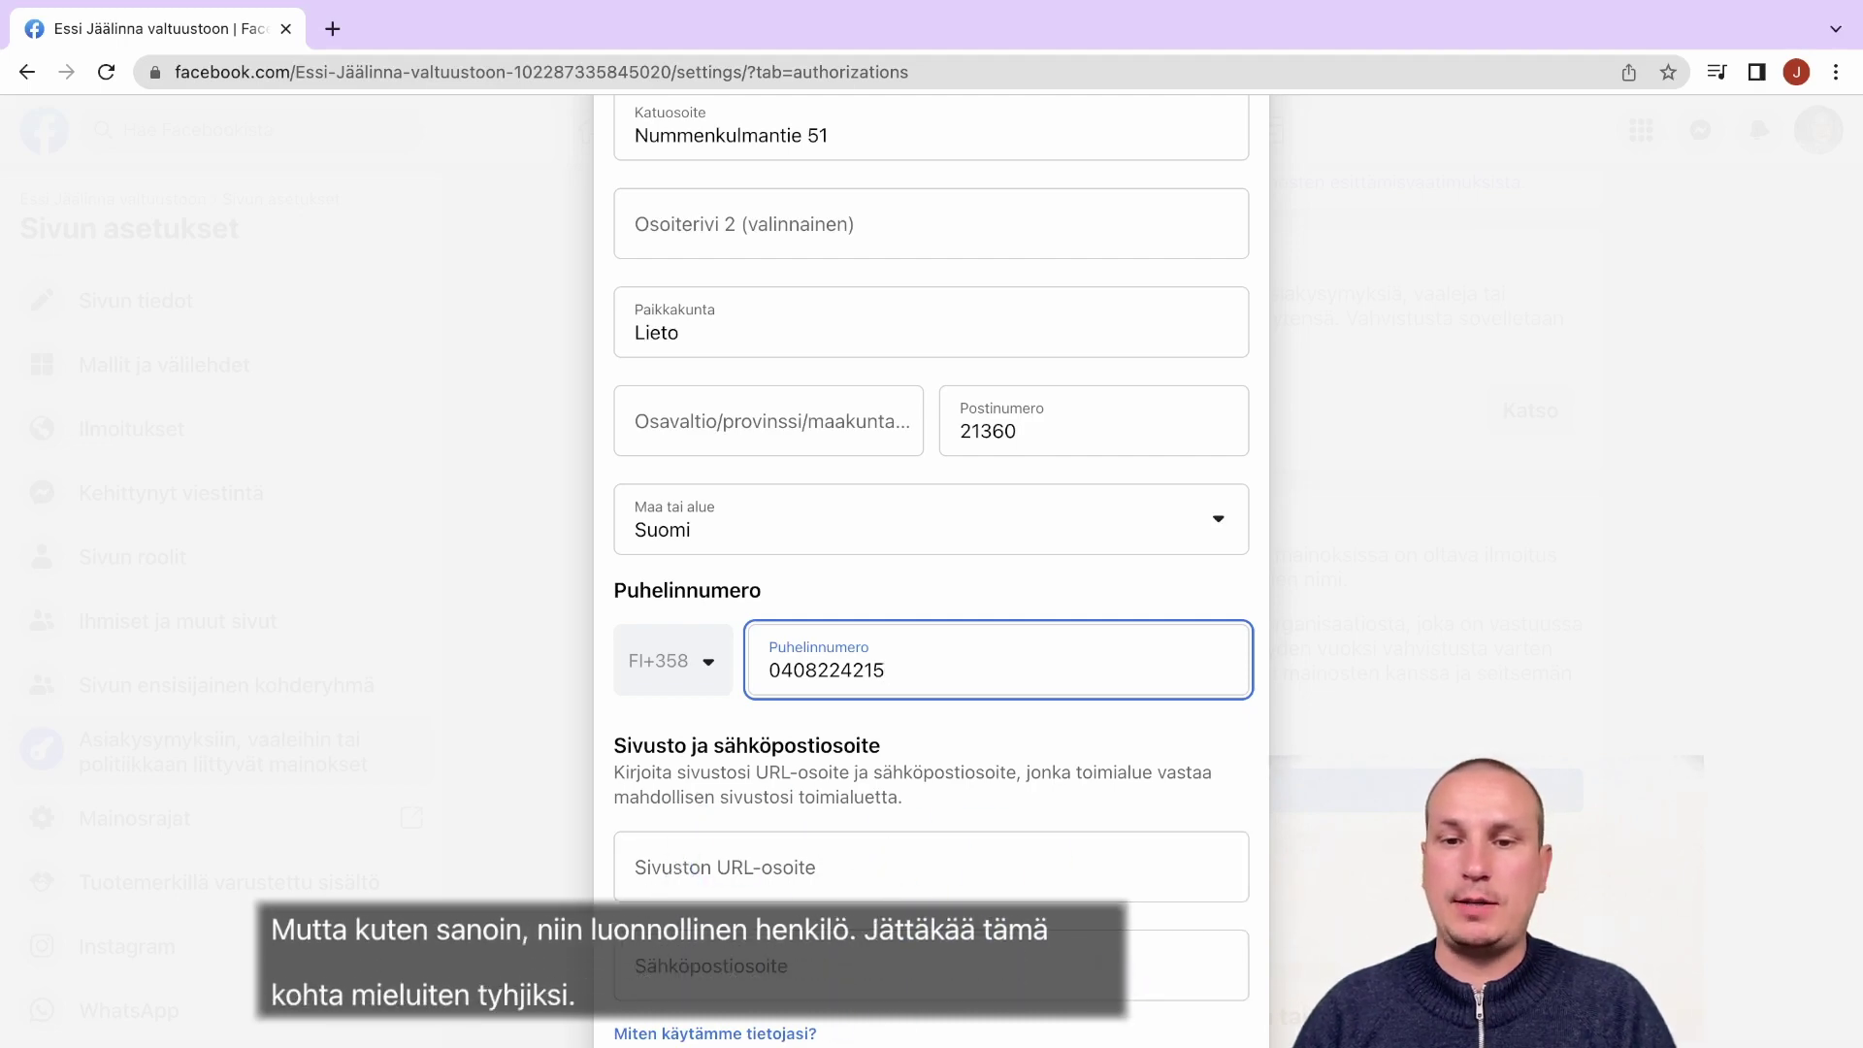
{"action": "key", "text": "Return"}
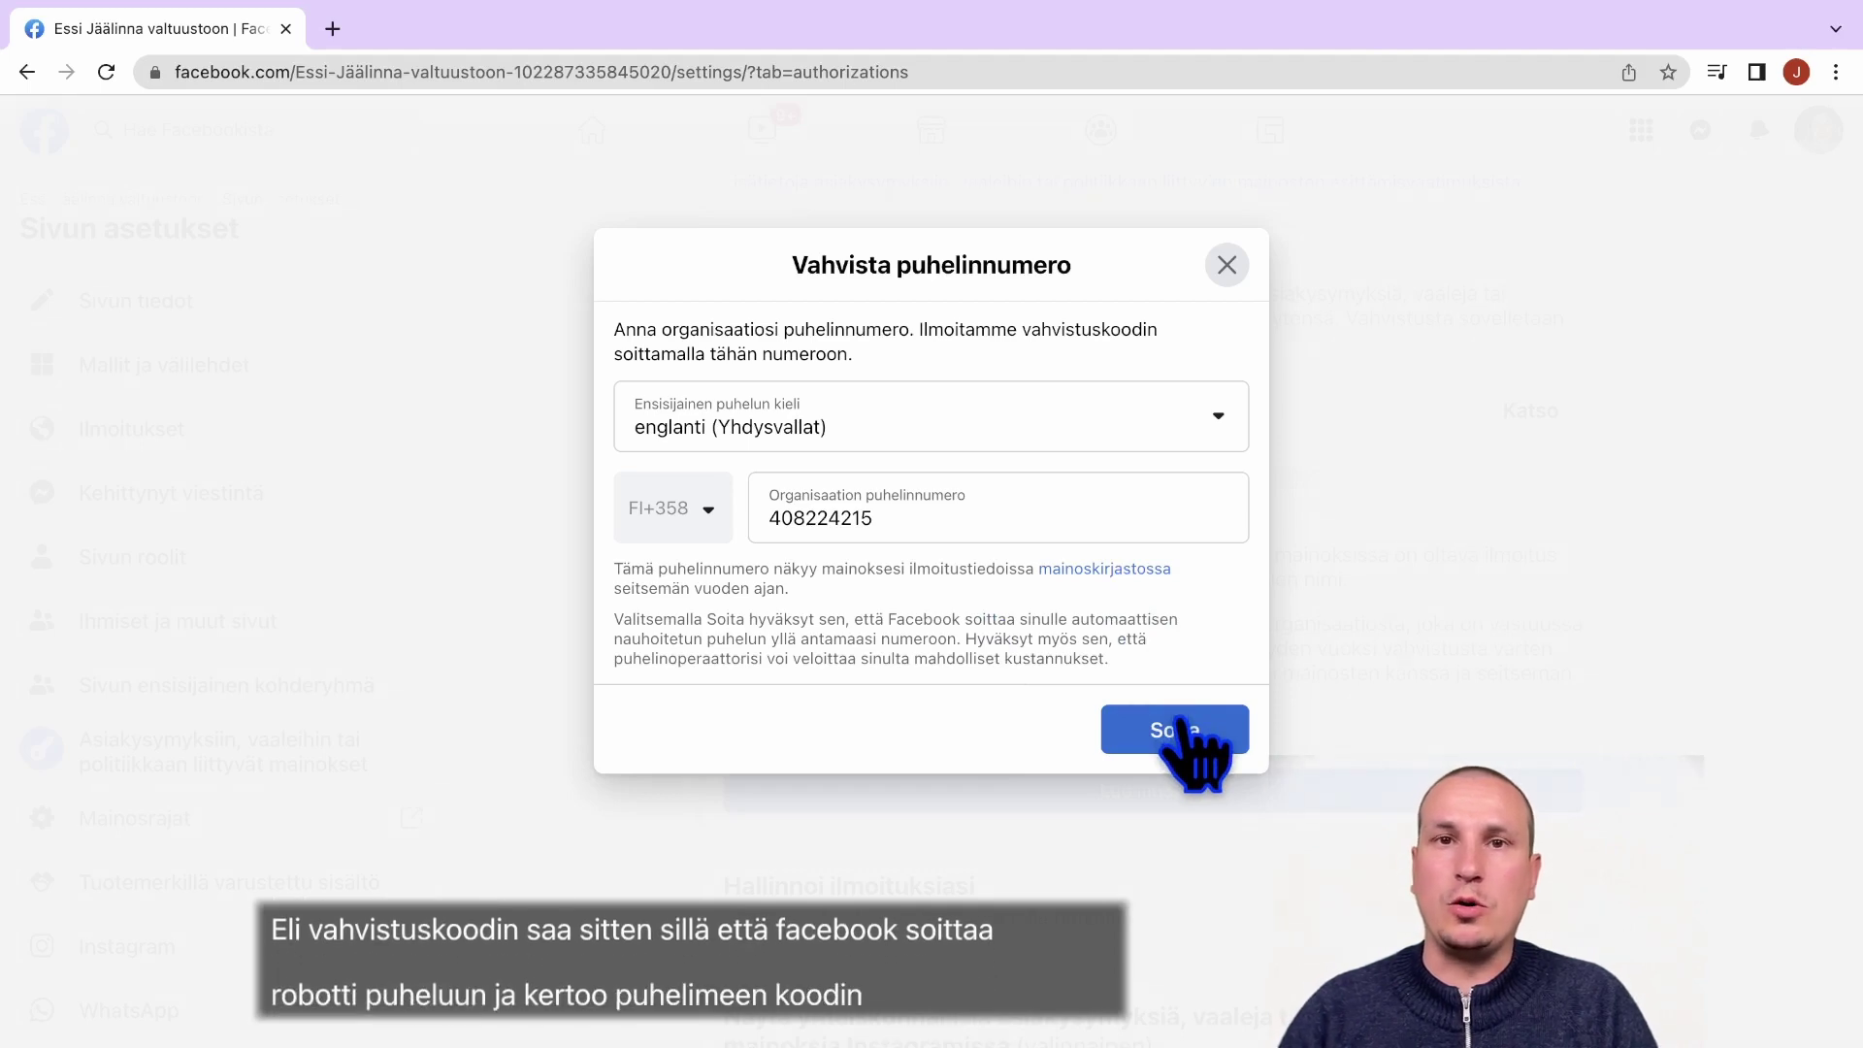
Verify the organisation phone with the code received by call, hide the street address, and submit the disclaimer
{"action": "left_click", "coordinate": [1184, 726]}
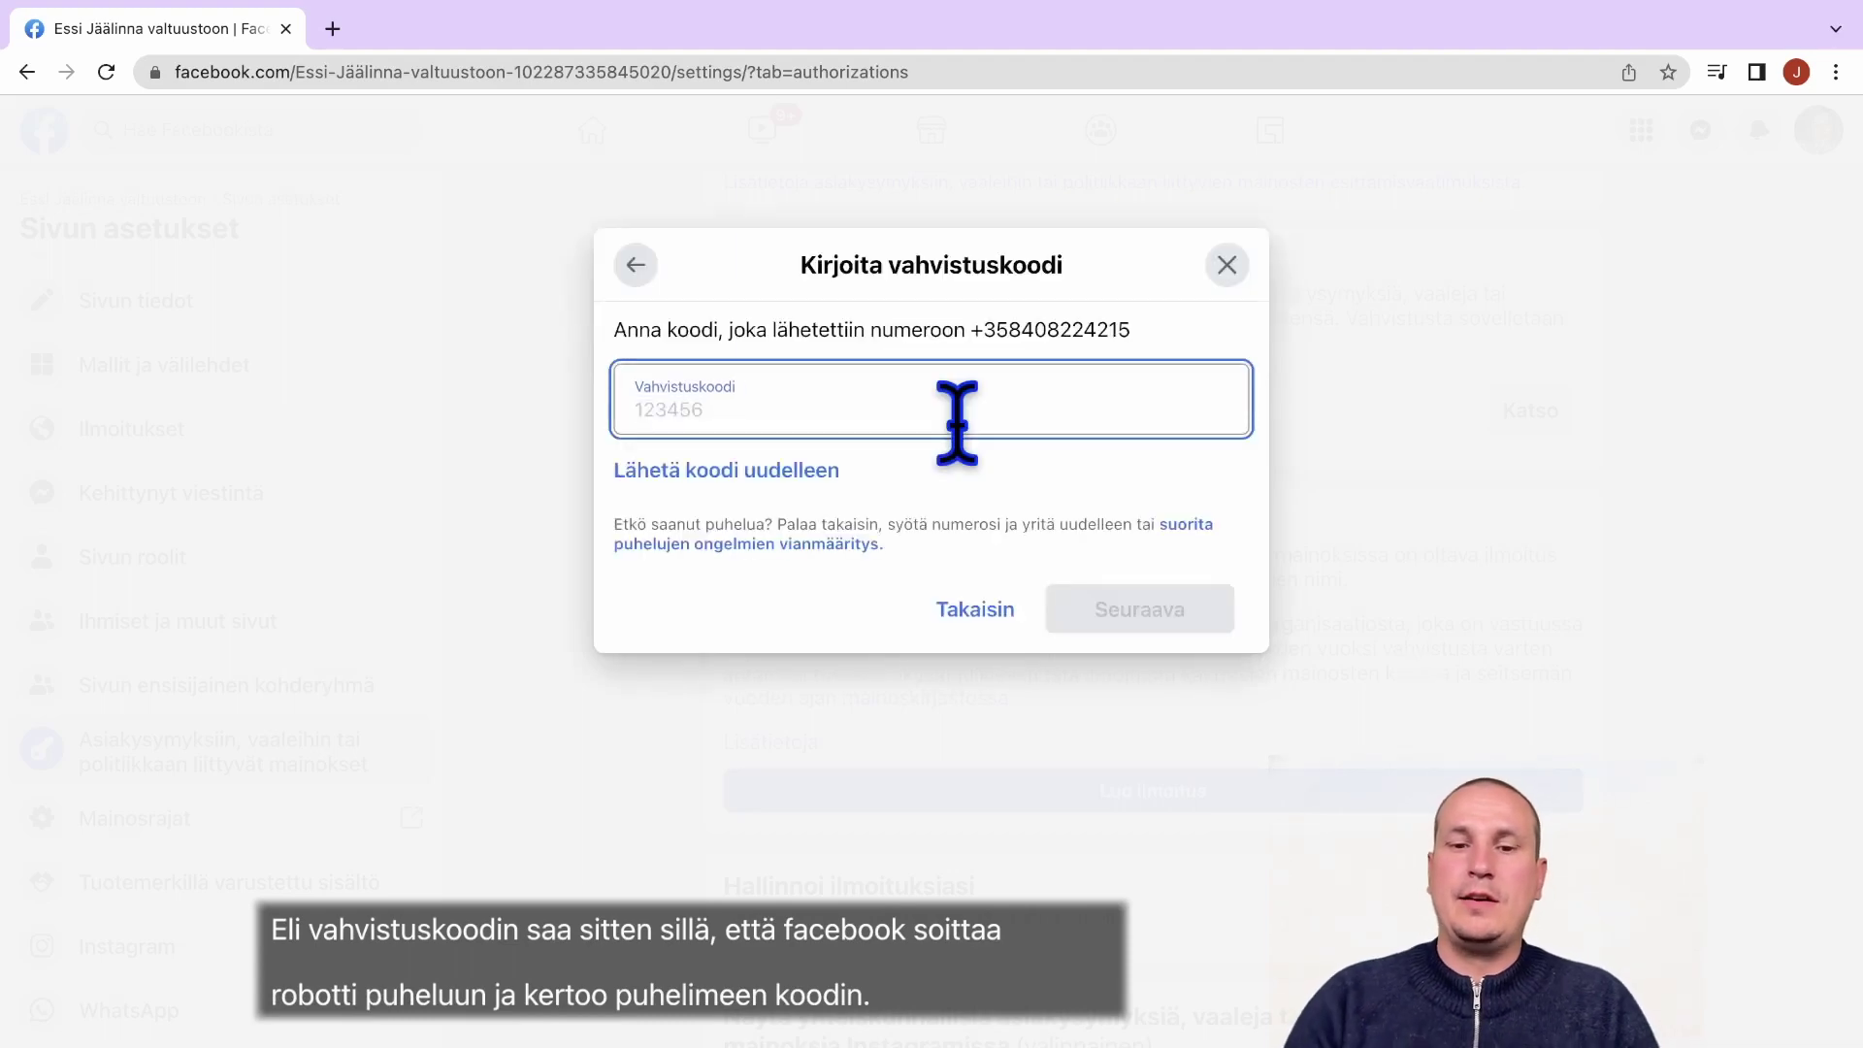
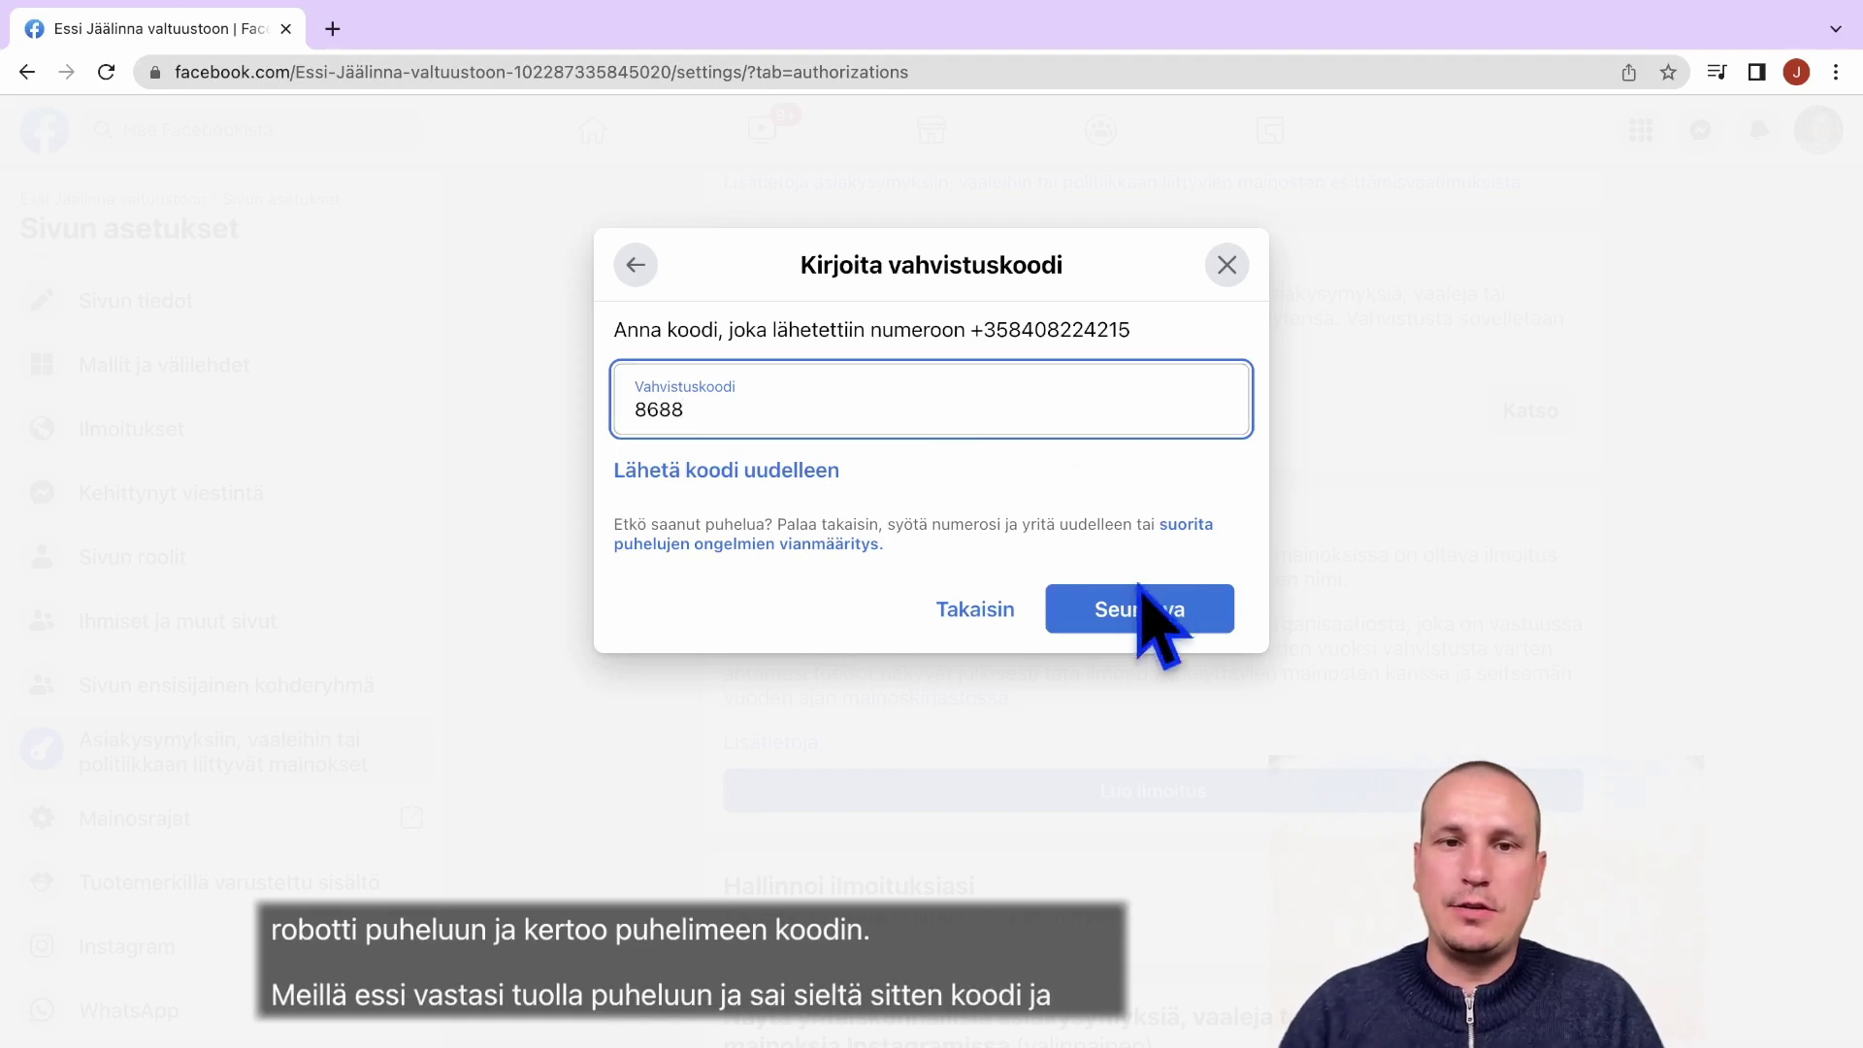
{"action": "left_click", "coordinate": [1150, 607]}
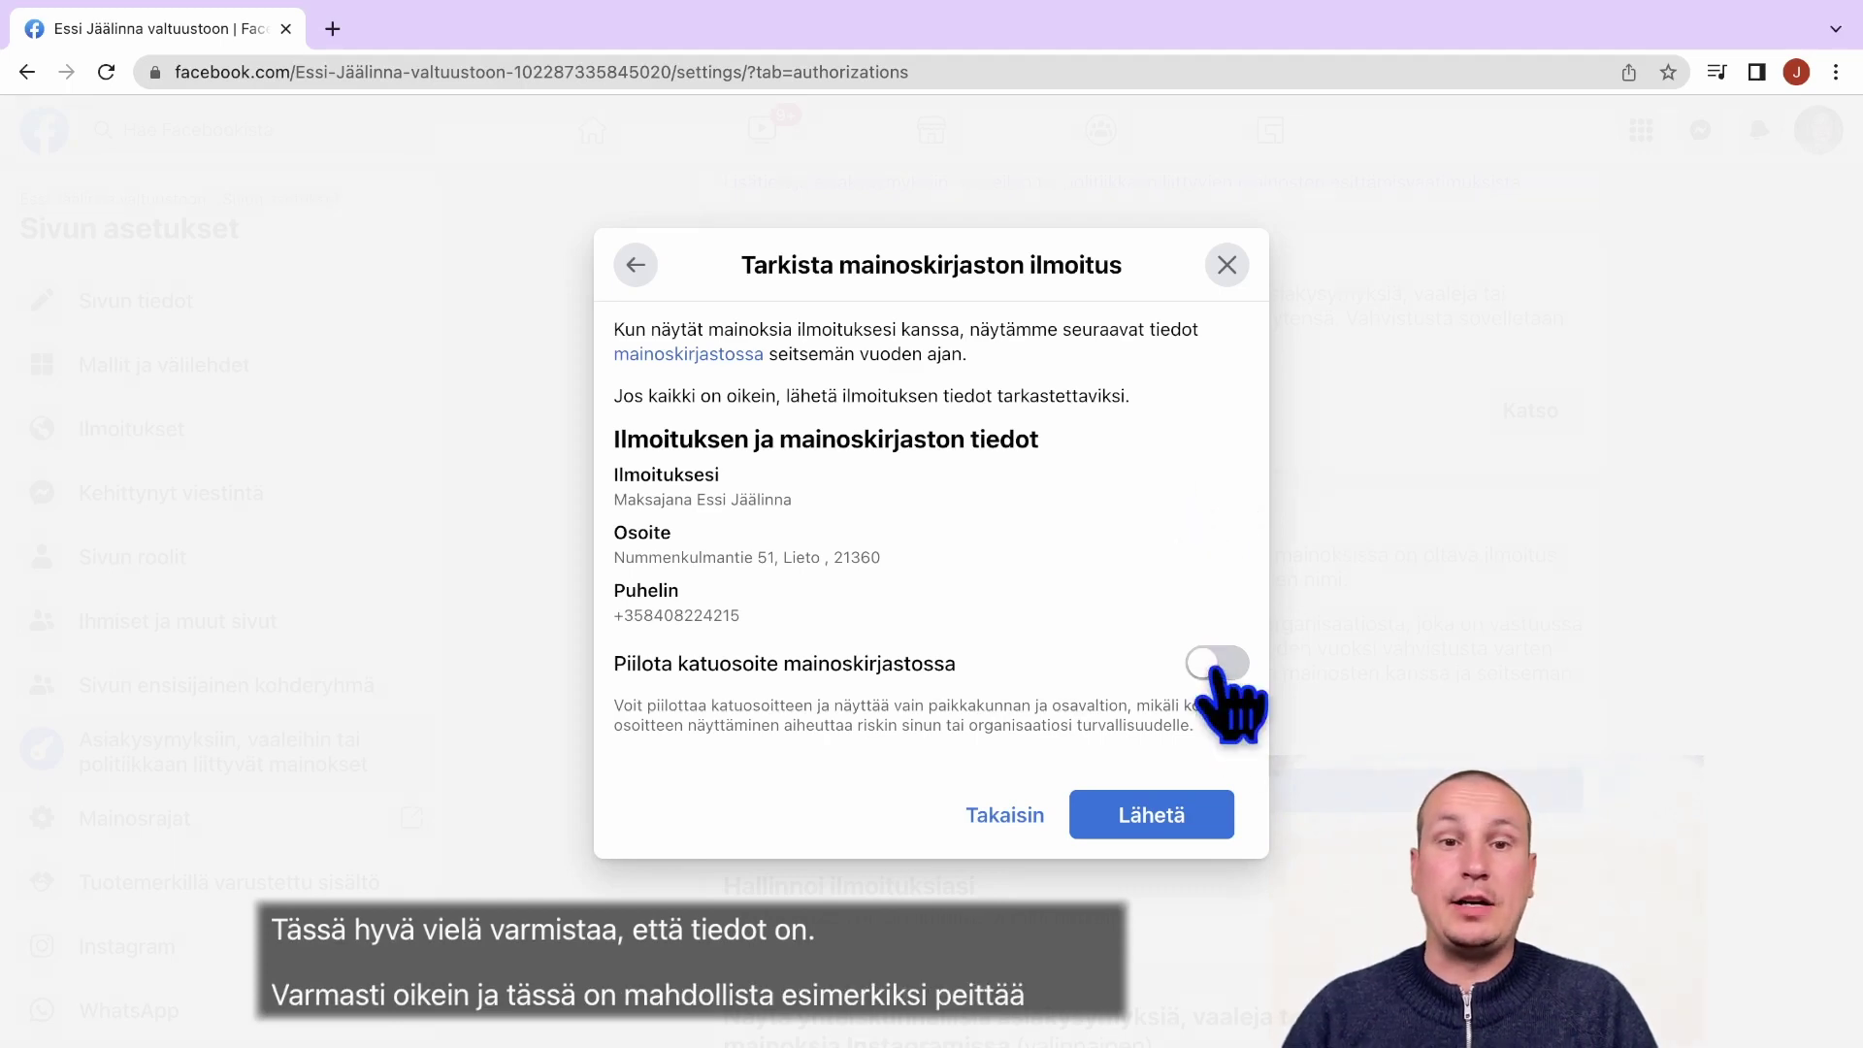
{"action": "left_click", "coordinate": [1215, 670]}
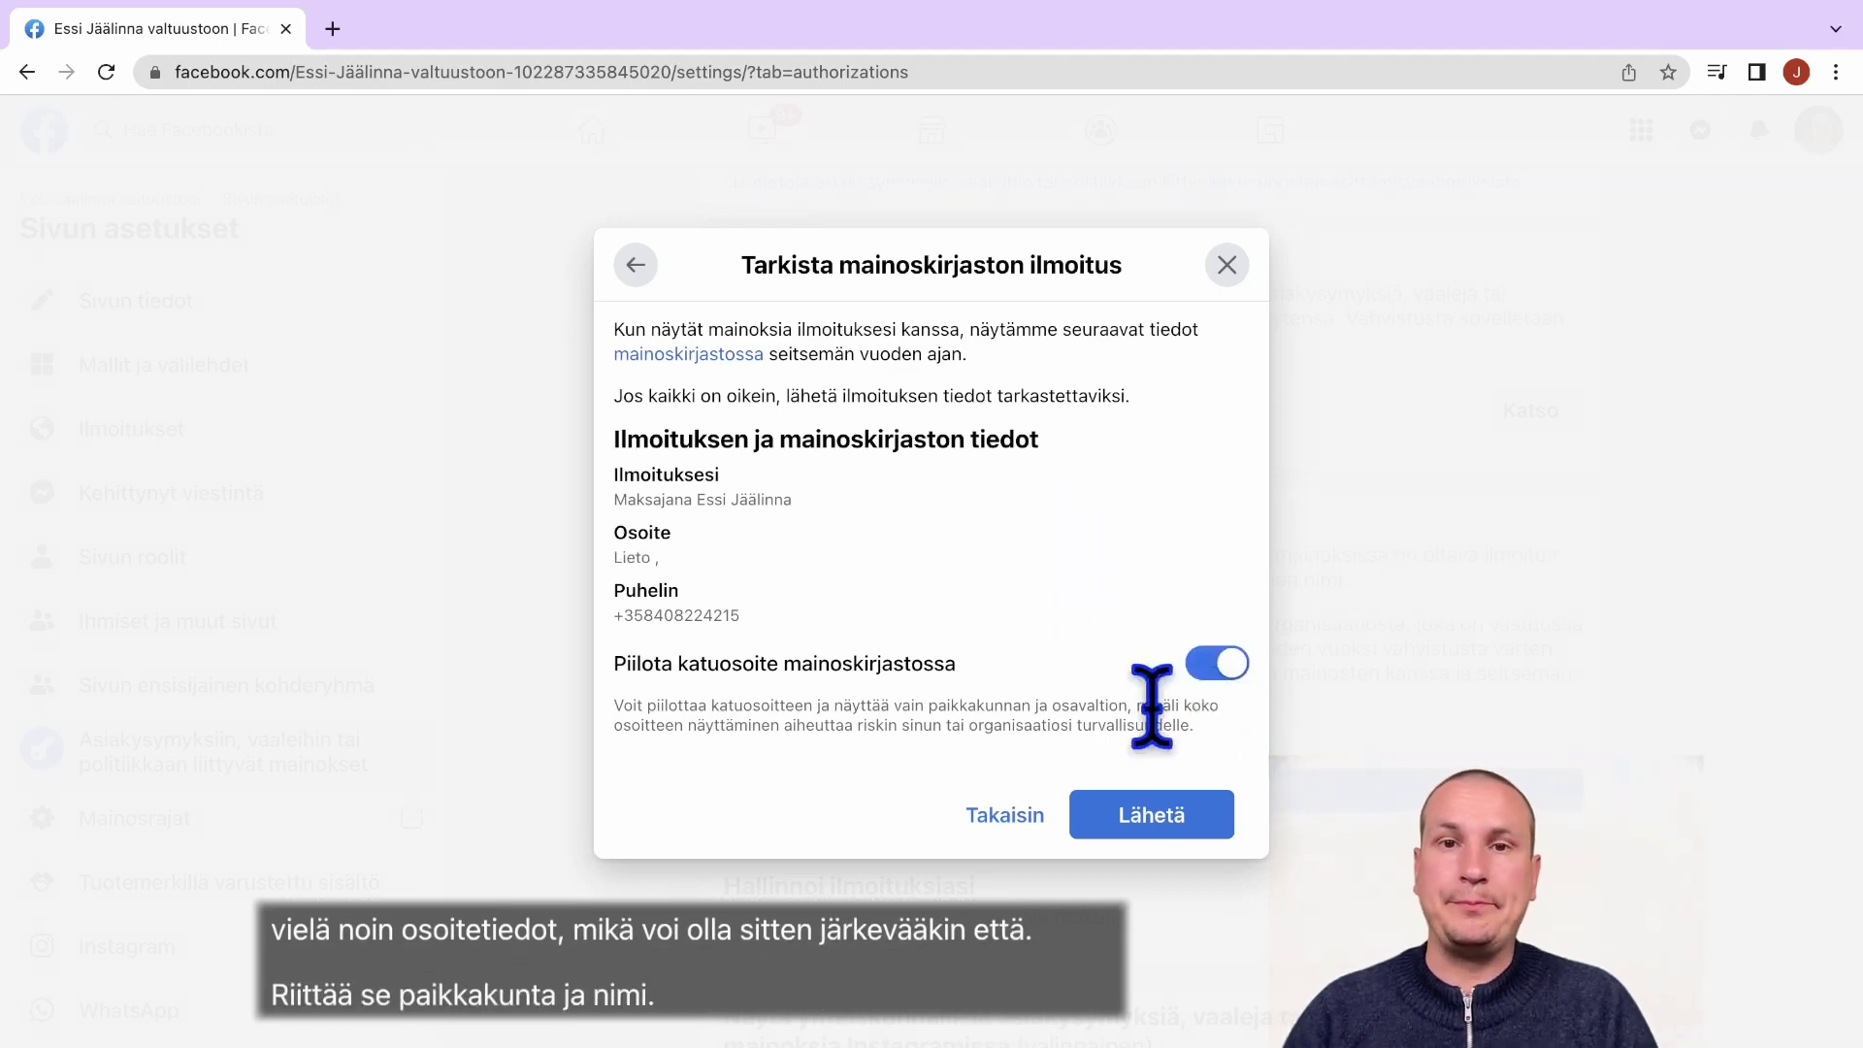
{"action": "left_click", "coordinate": [1150, 815]}
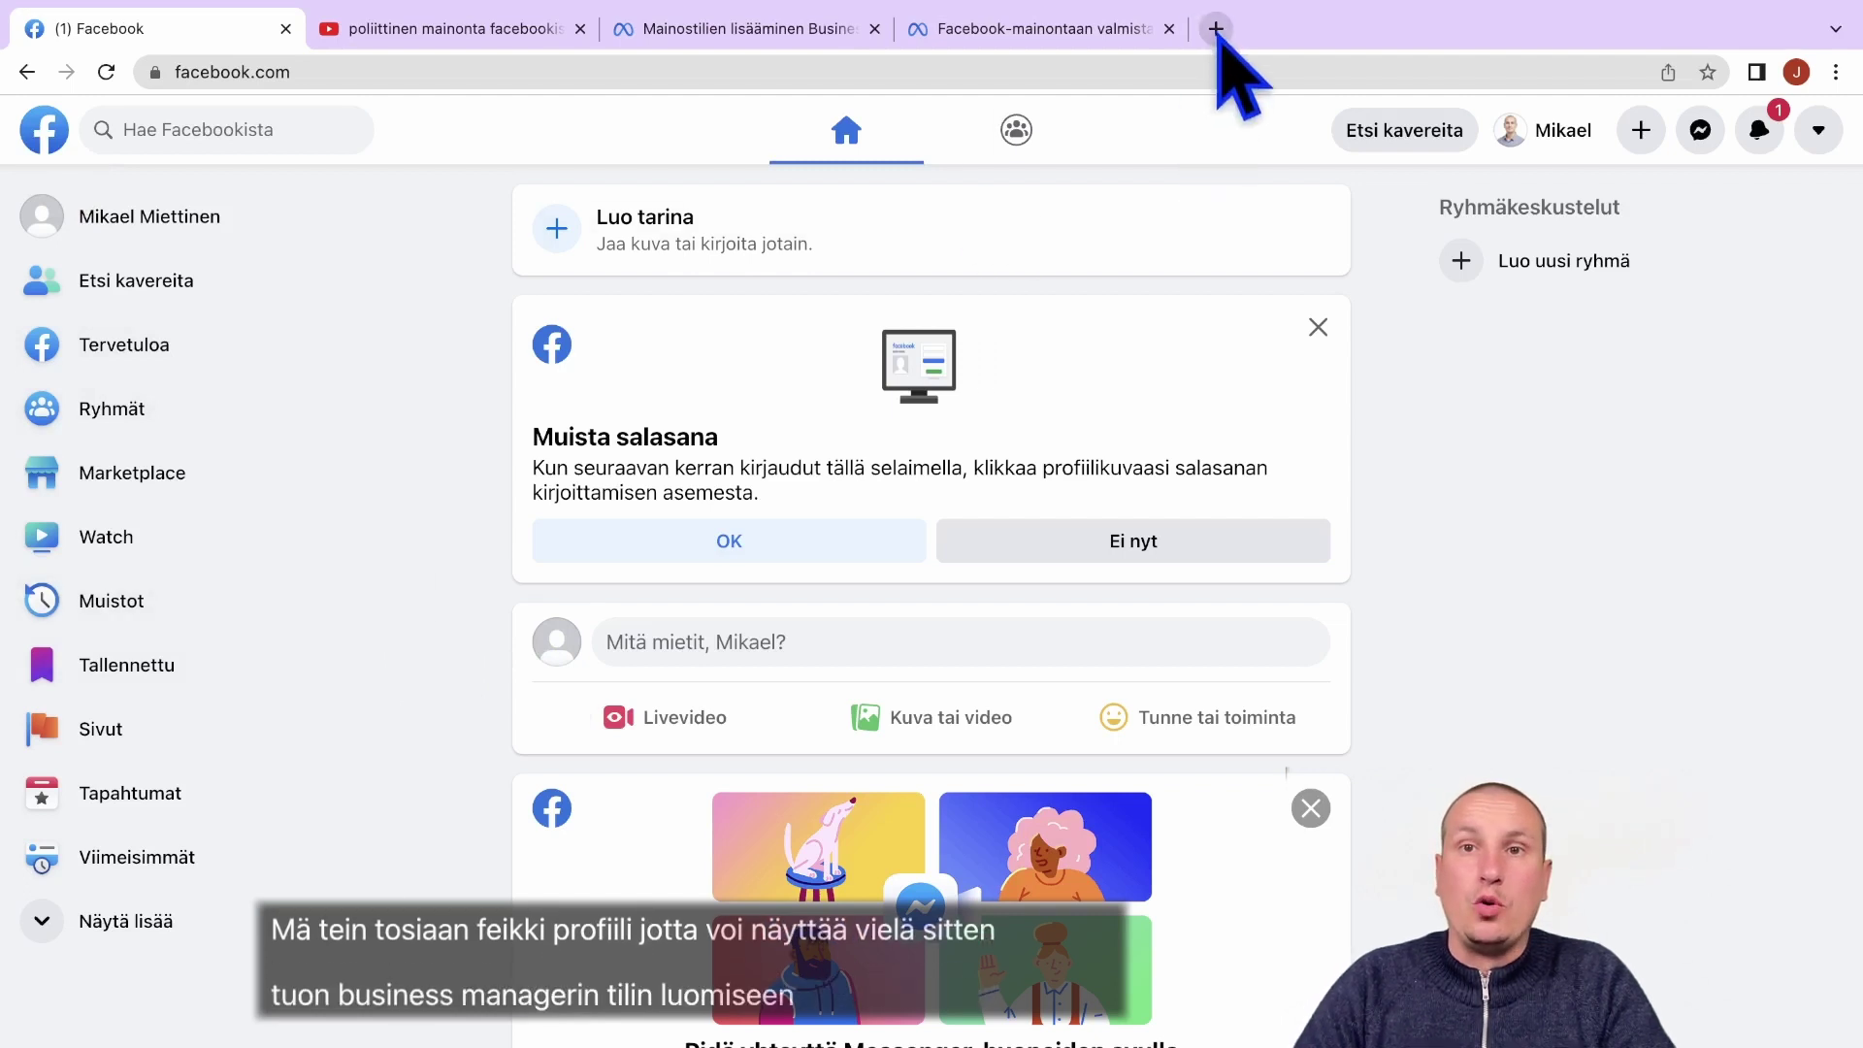
In a new tab, go to business.facebook.com and start creating a Business Manager account
{"action": "left_click", "coordinate": [1215, 29]}
{"action": "left_click", "coordinate": [1162, 69]}
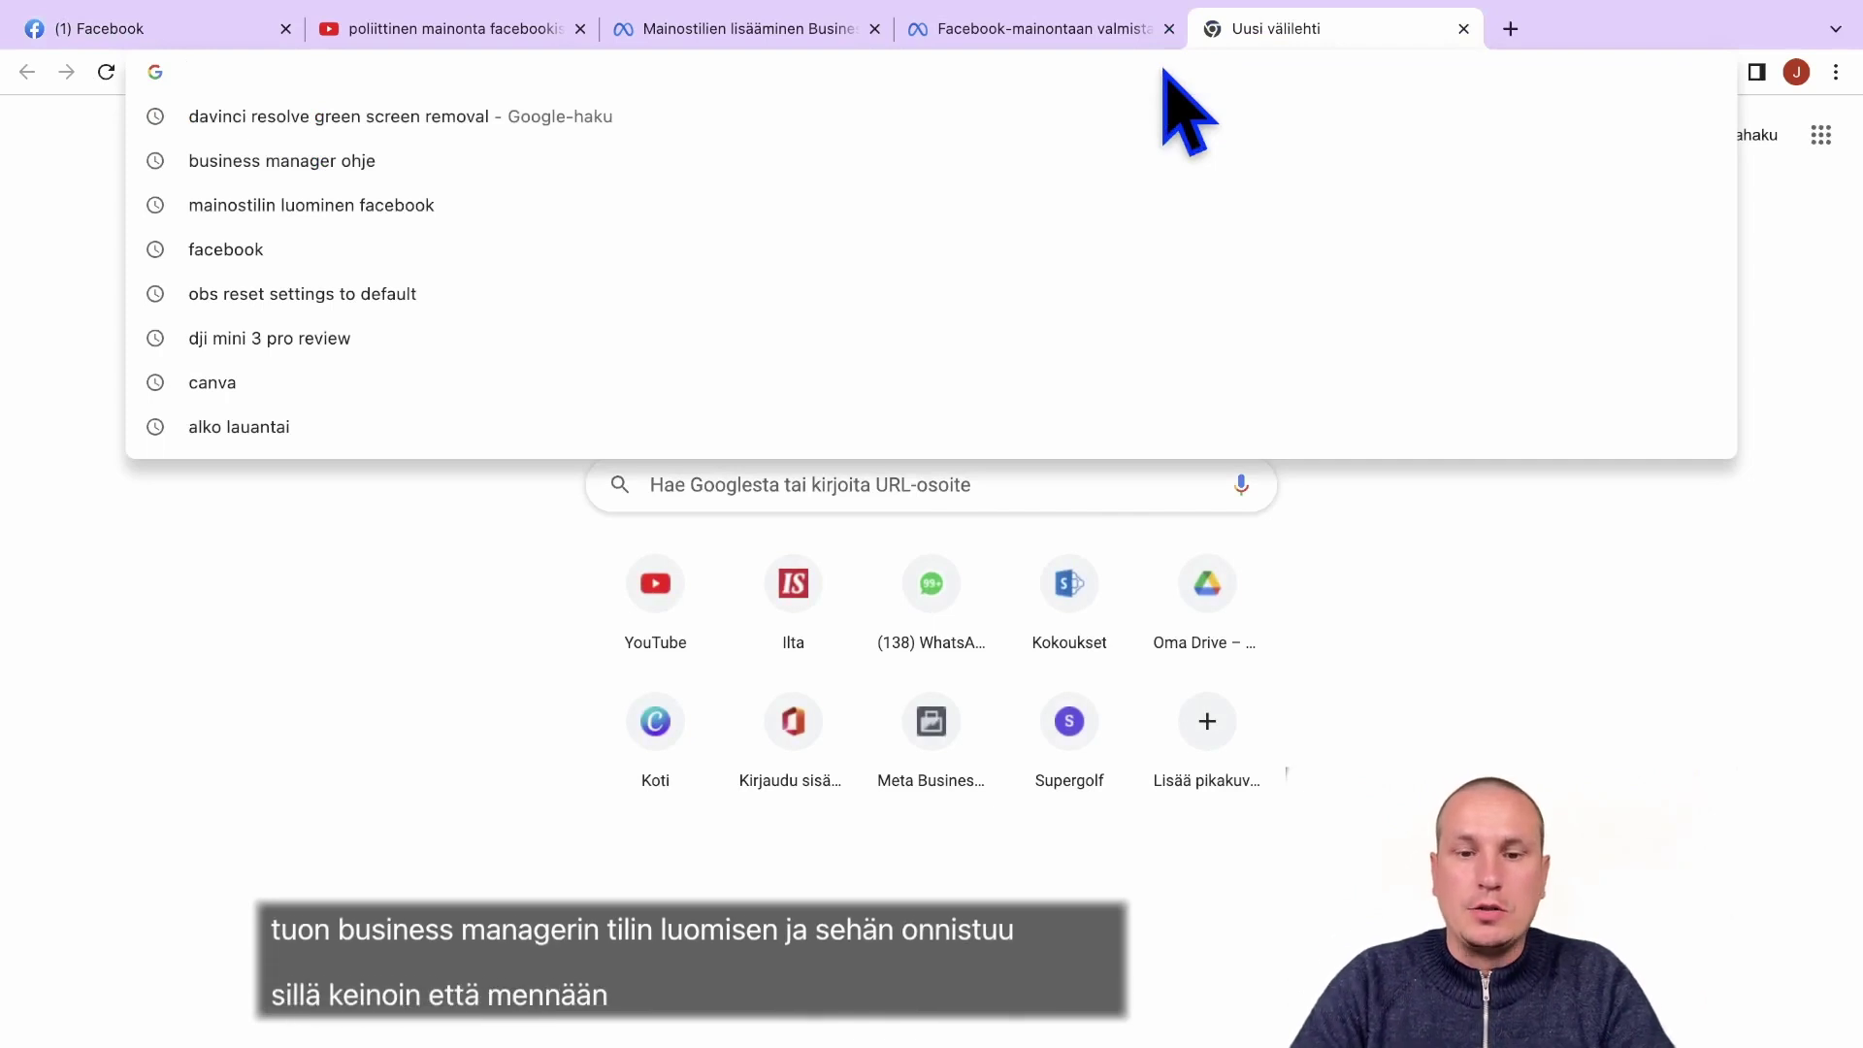
{"action": "type", "text": "business.facebook.com"}
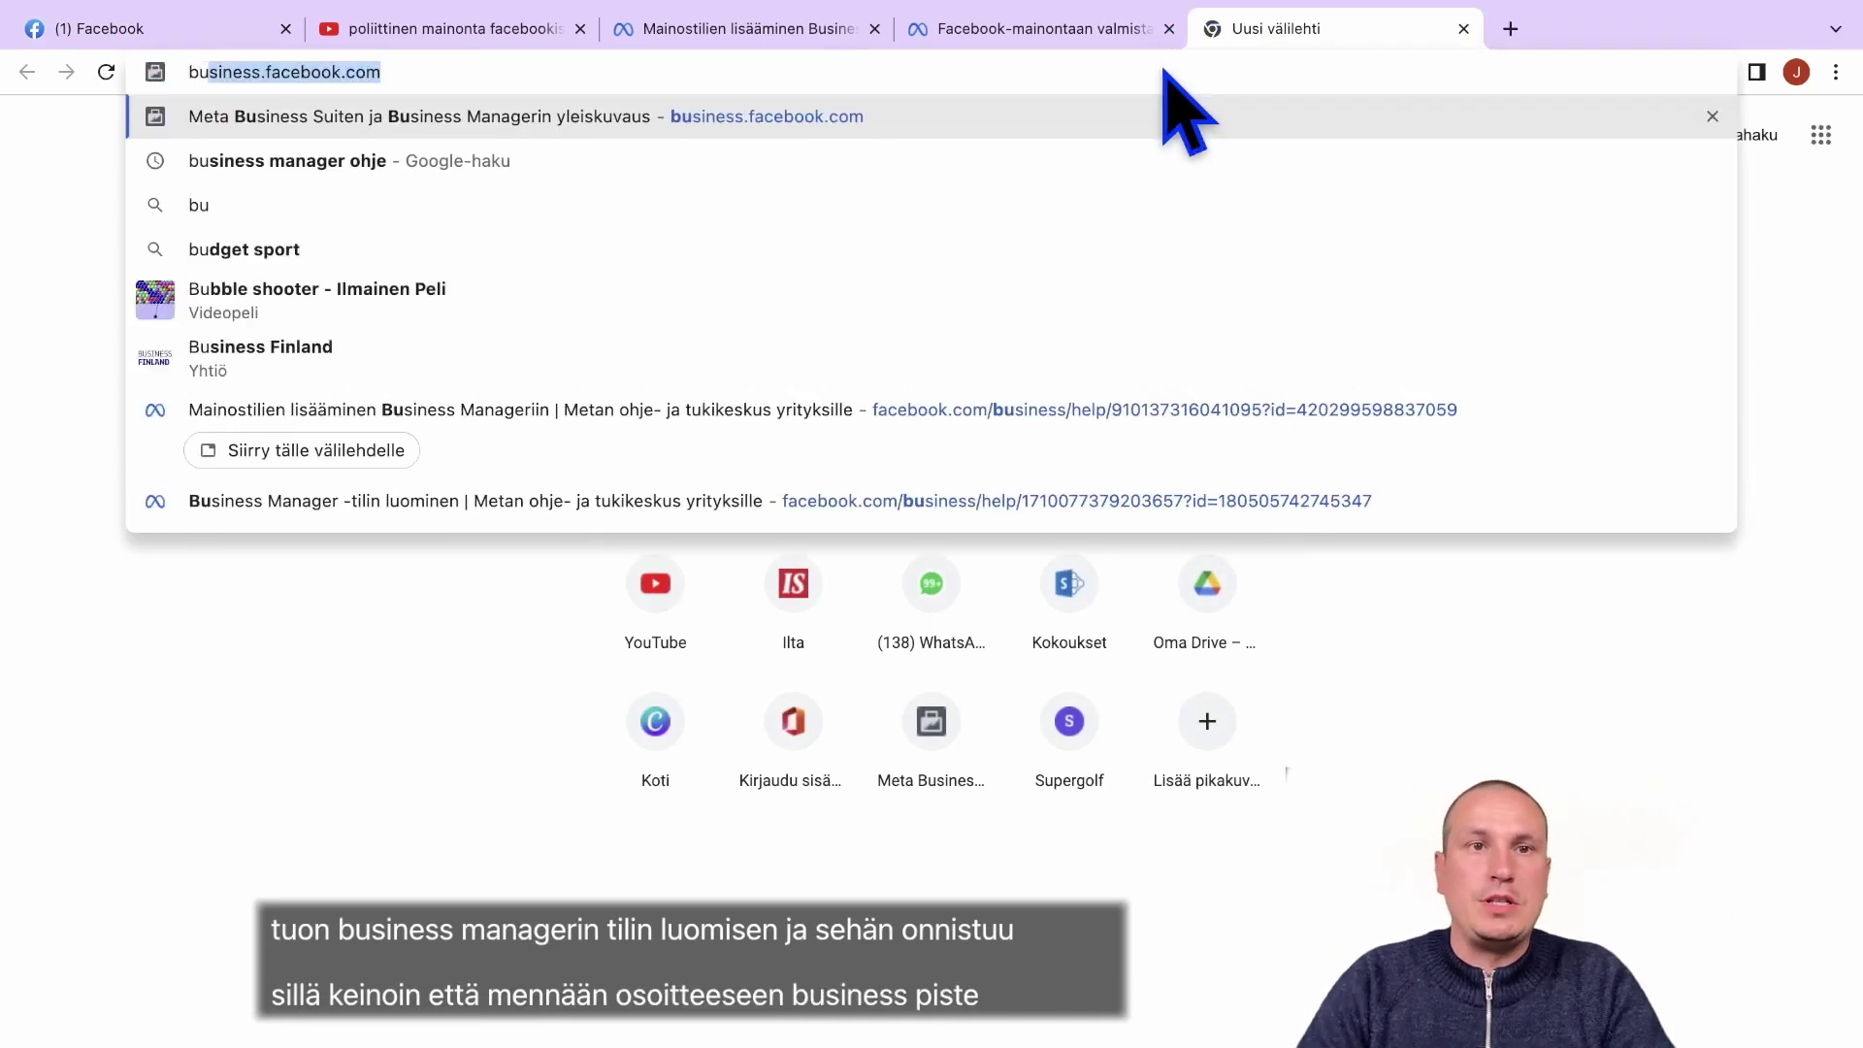
{"action": "key", "text": "Return"}
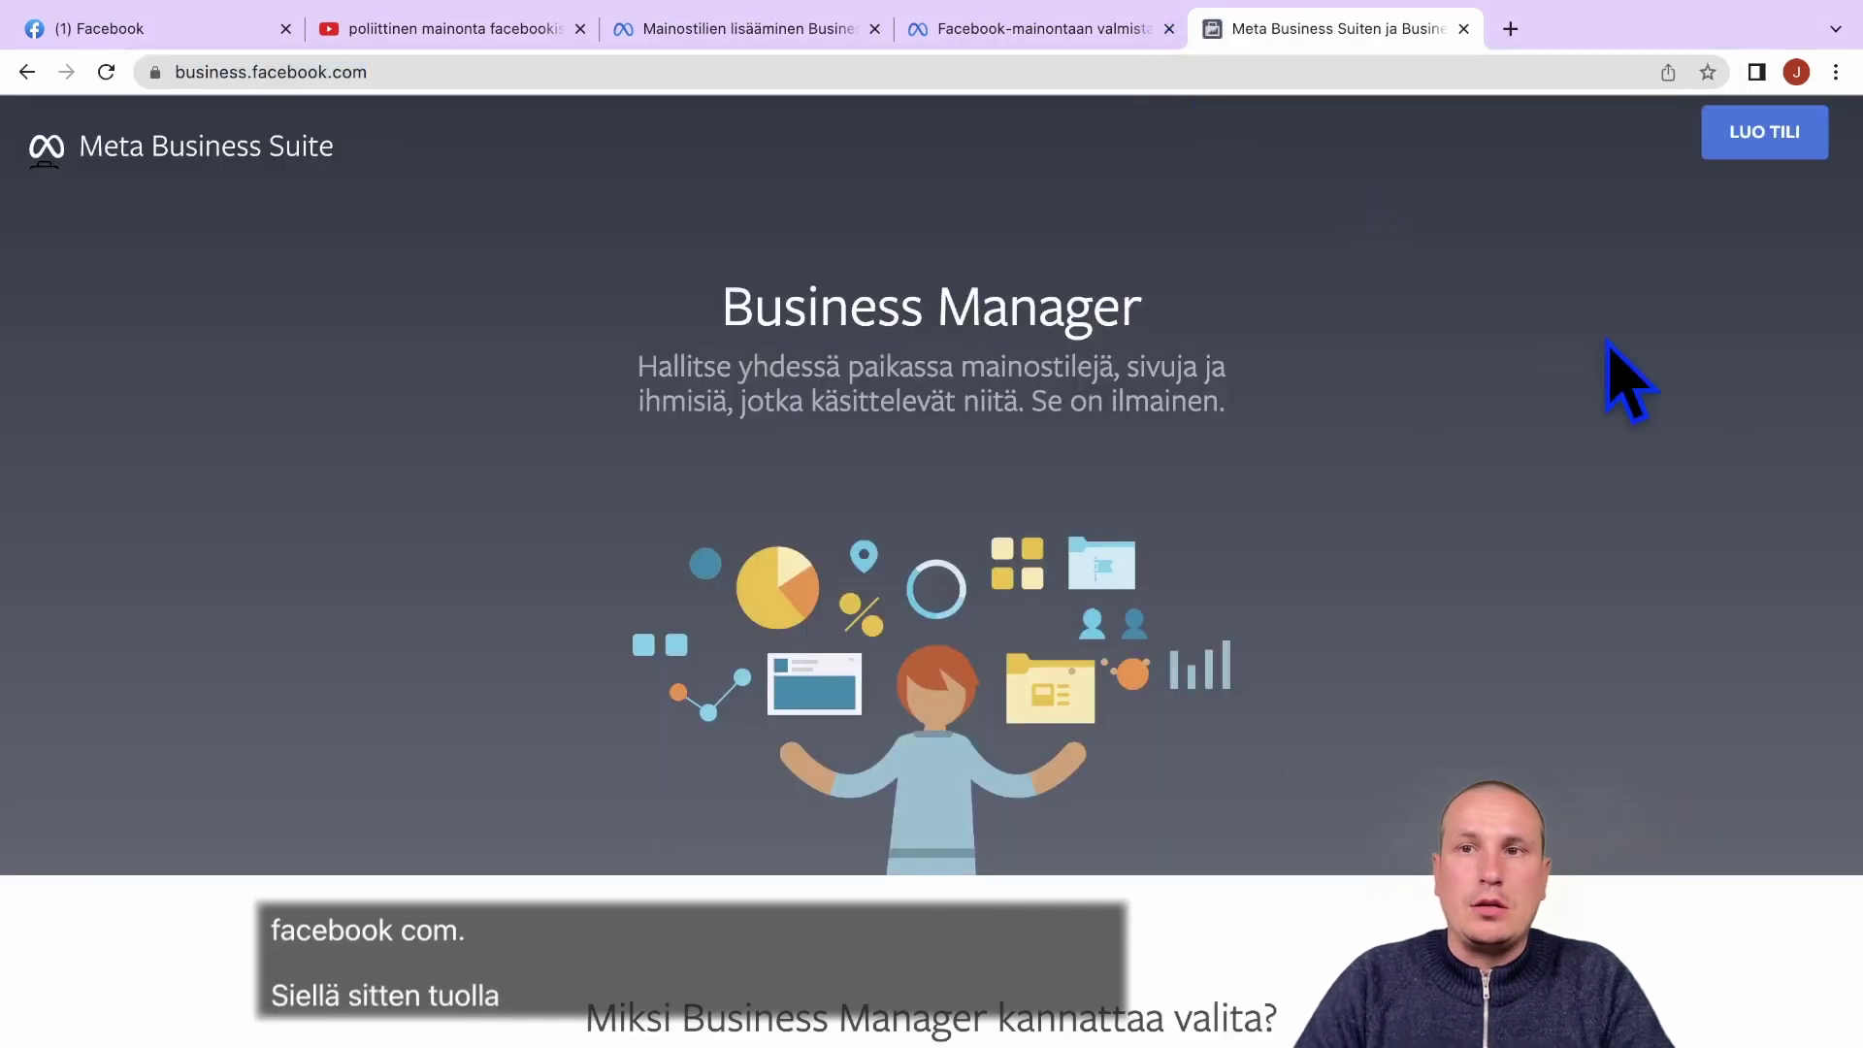
{"action": "left_click", "coordinate": [1772, 139]}
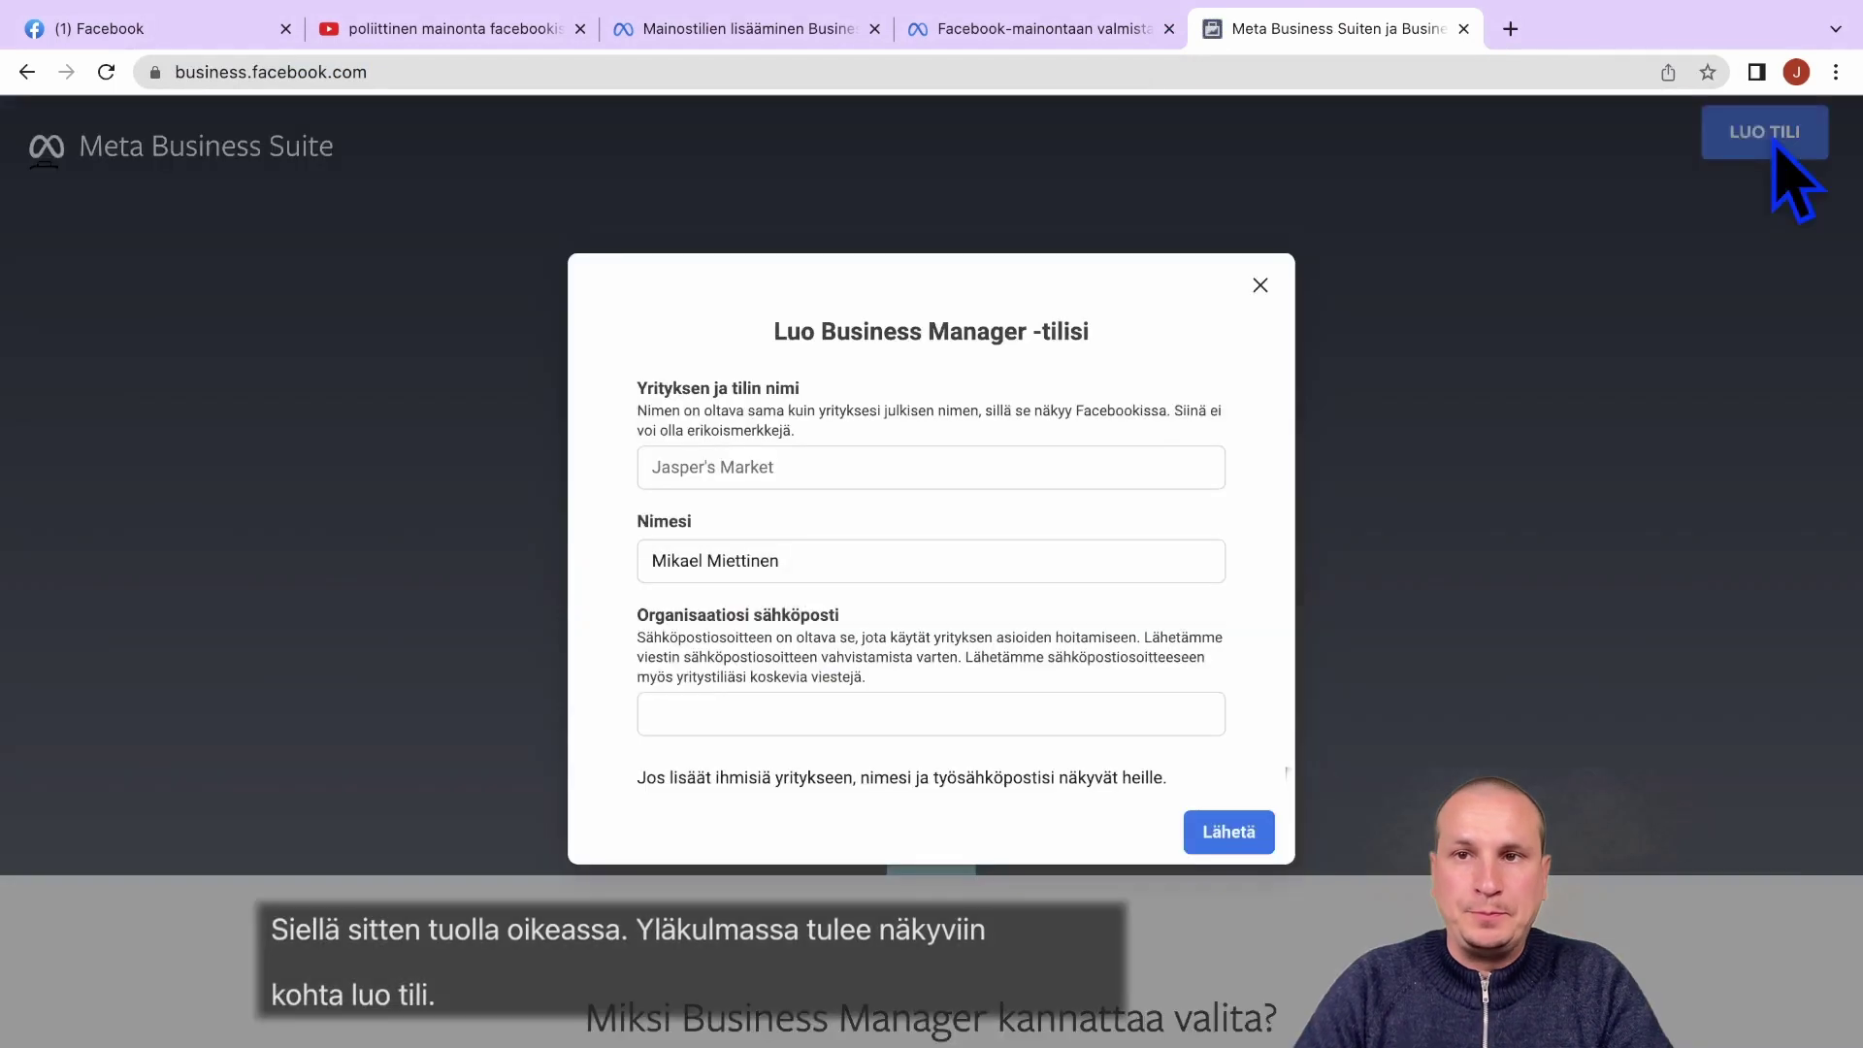
Enter the business owner's name as company name and the organisation e-mail, then submit the account
{"action": "left_click", "coordinate": [822, 469]}
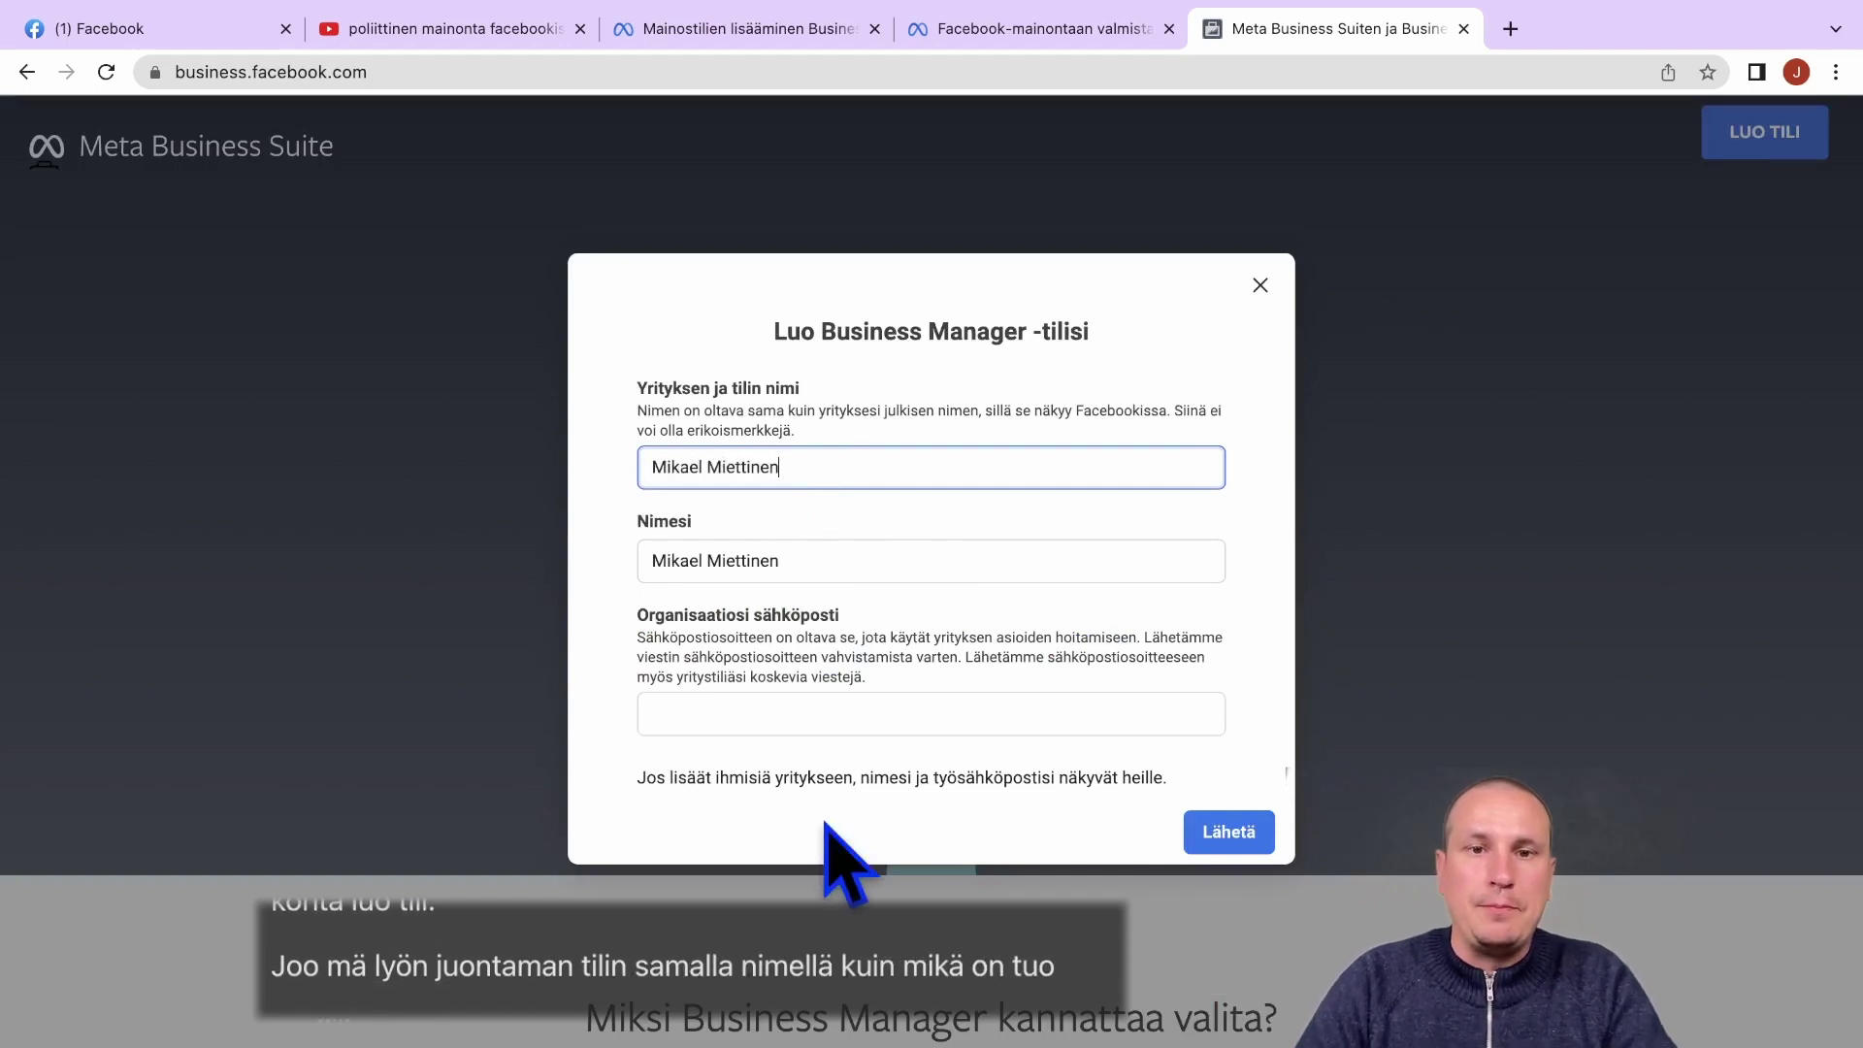
{"action": "left_click", "coordinate": [782, 715]}
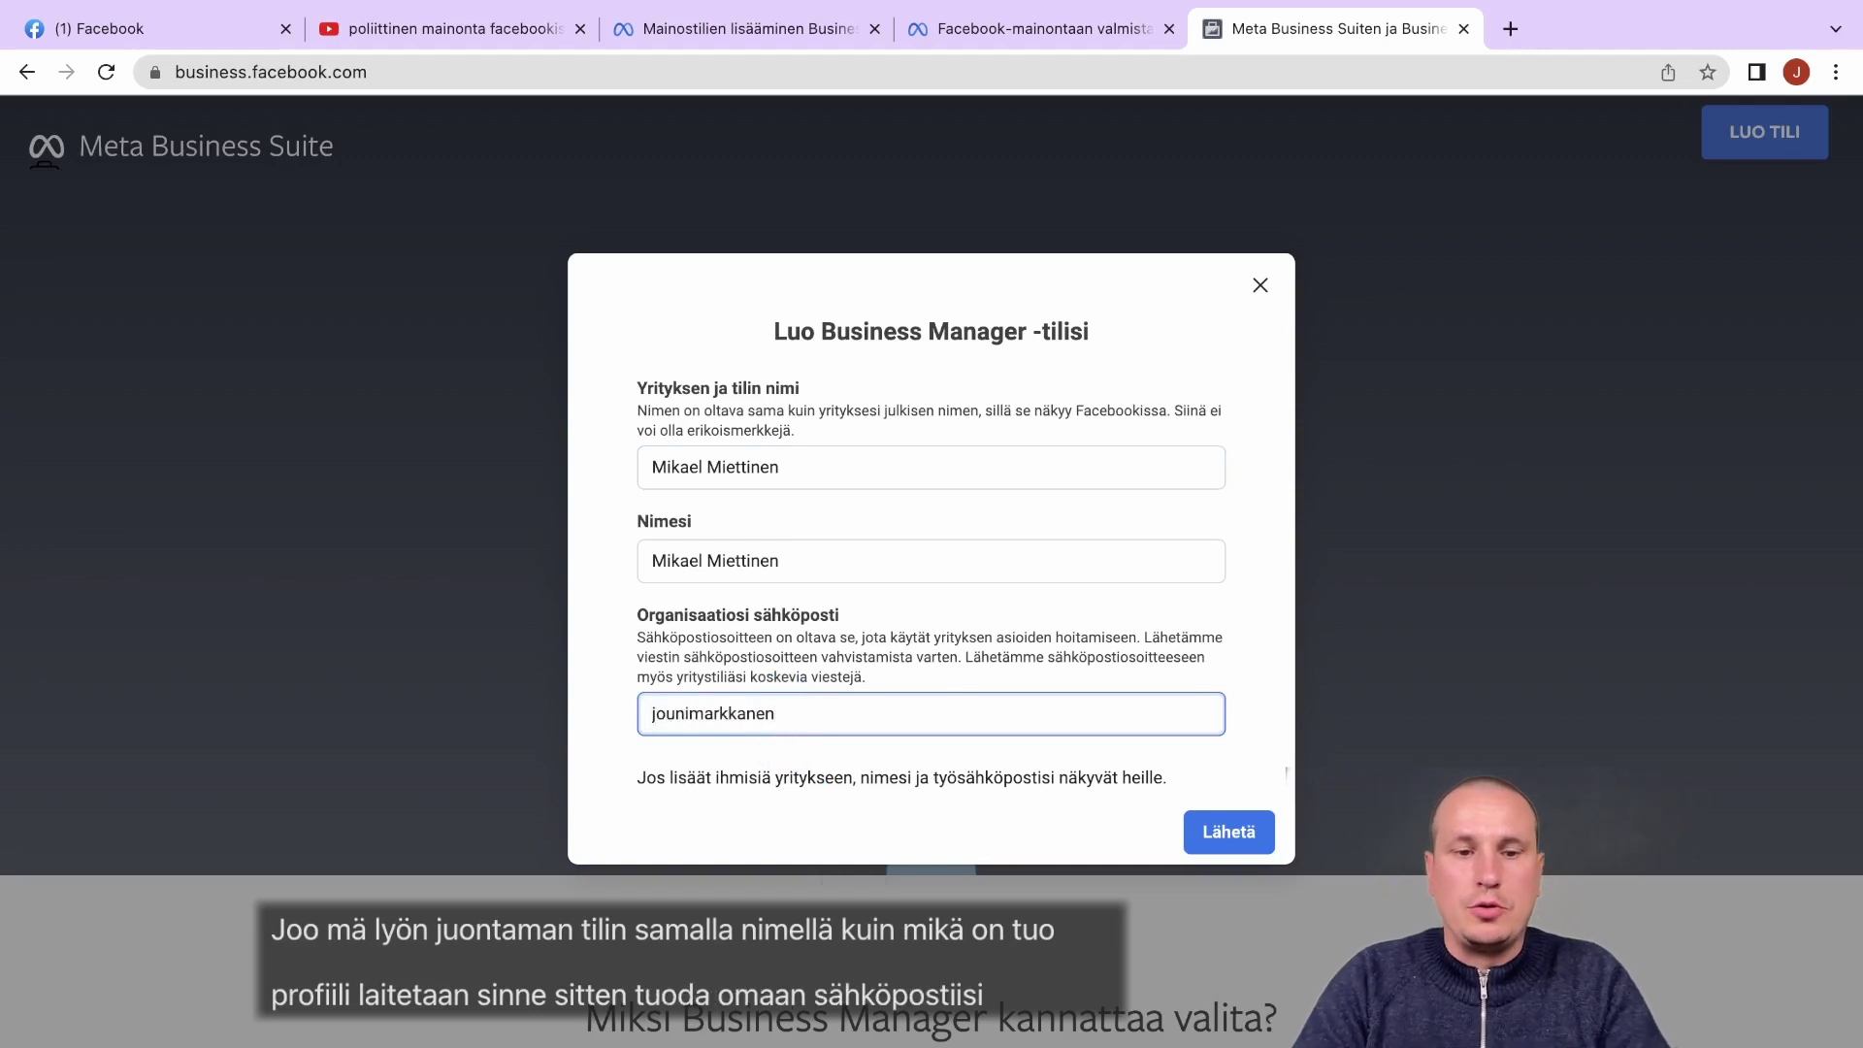
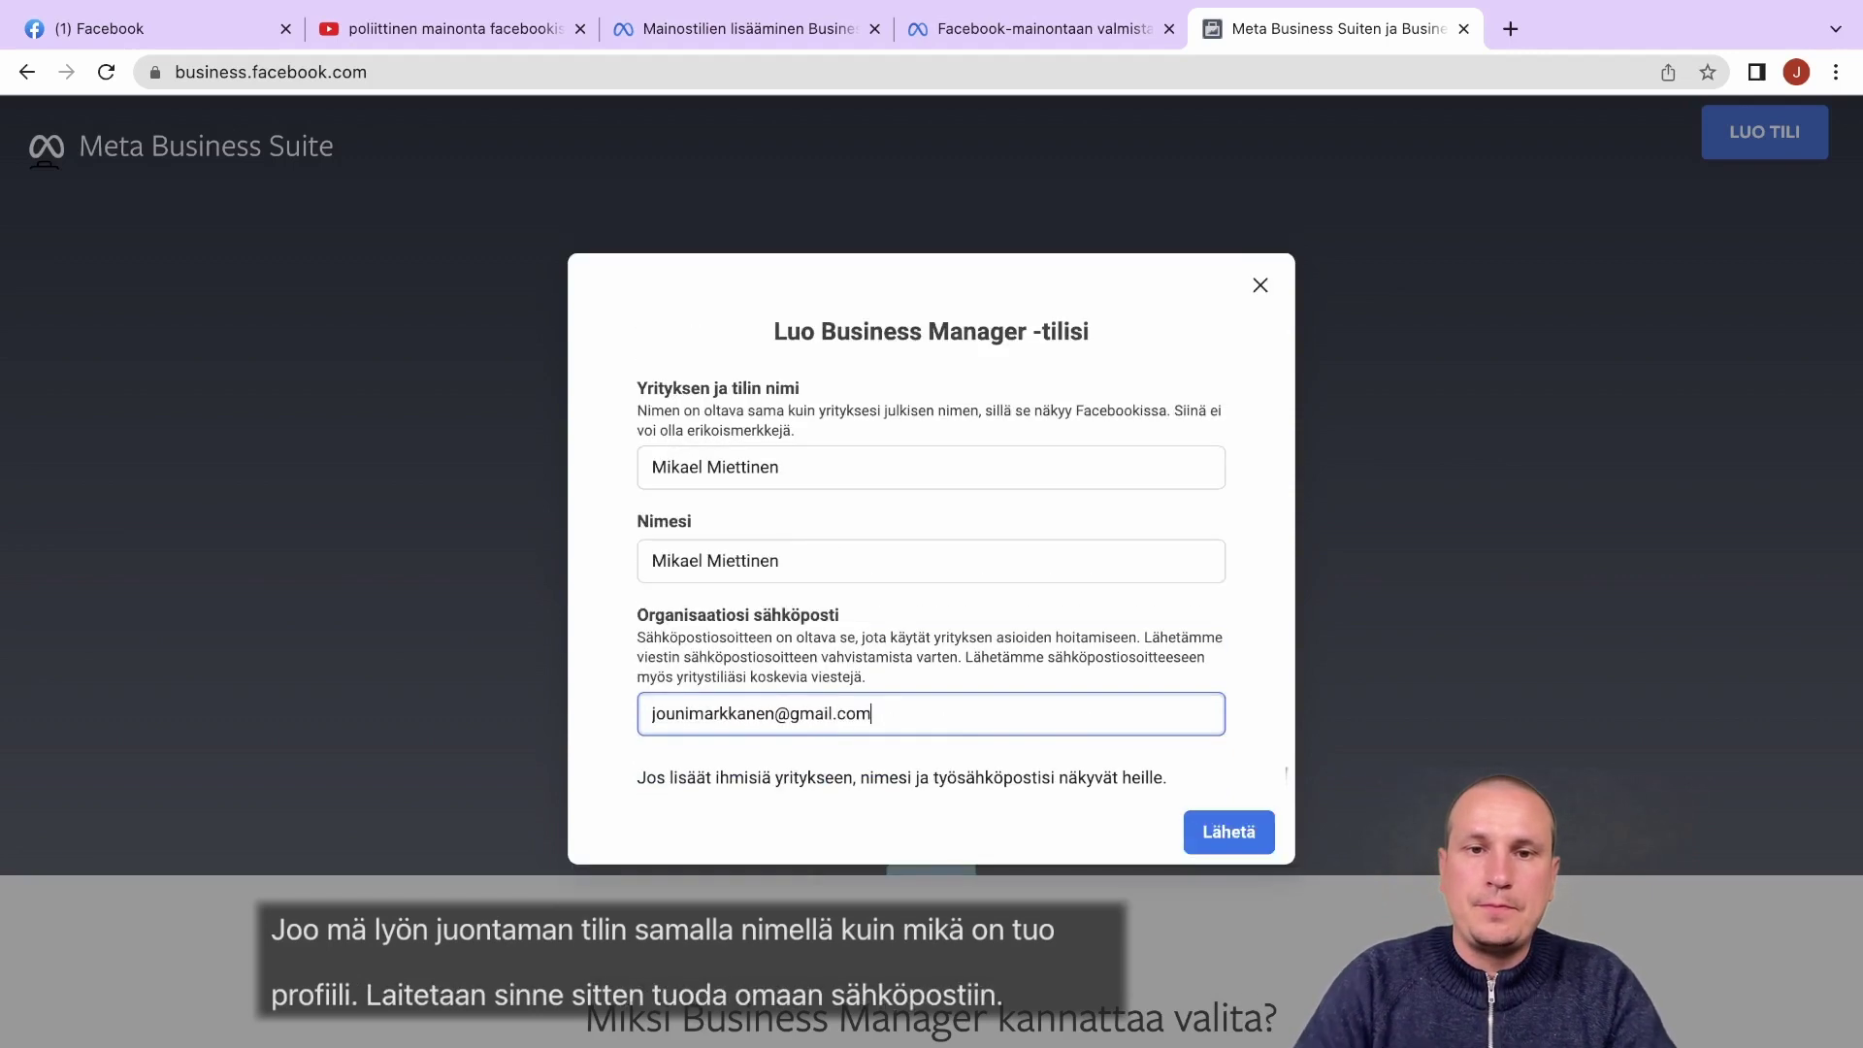
{"action": "left_click", "coordinate": [1243, 835]}
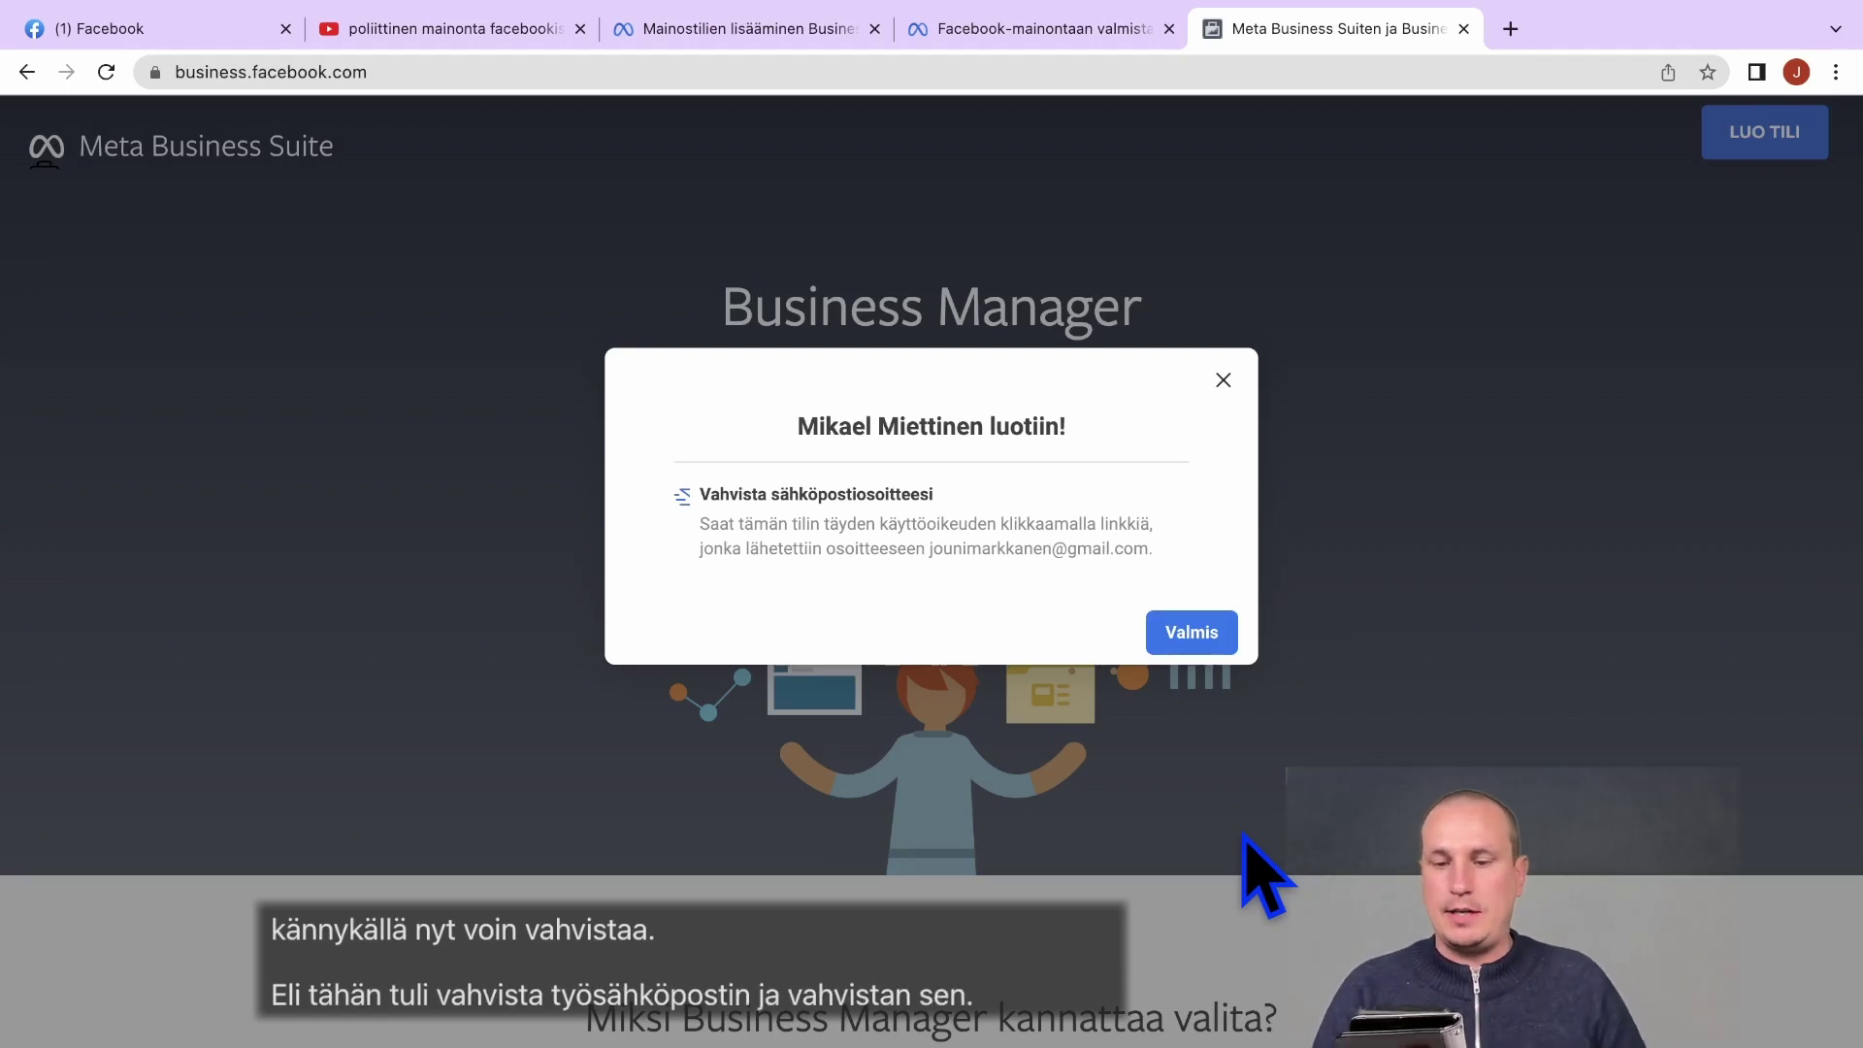
Dismiss the confirmation and open Yritysasetukset > Tilit > Mainostilit, which lists no ad accounts
{"action": "left_click", "coordinate": [1177, 642]}
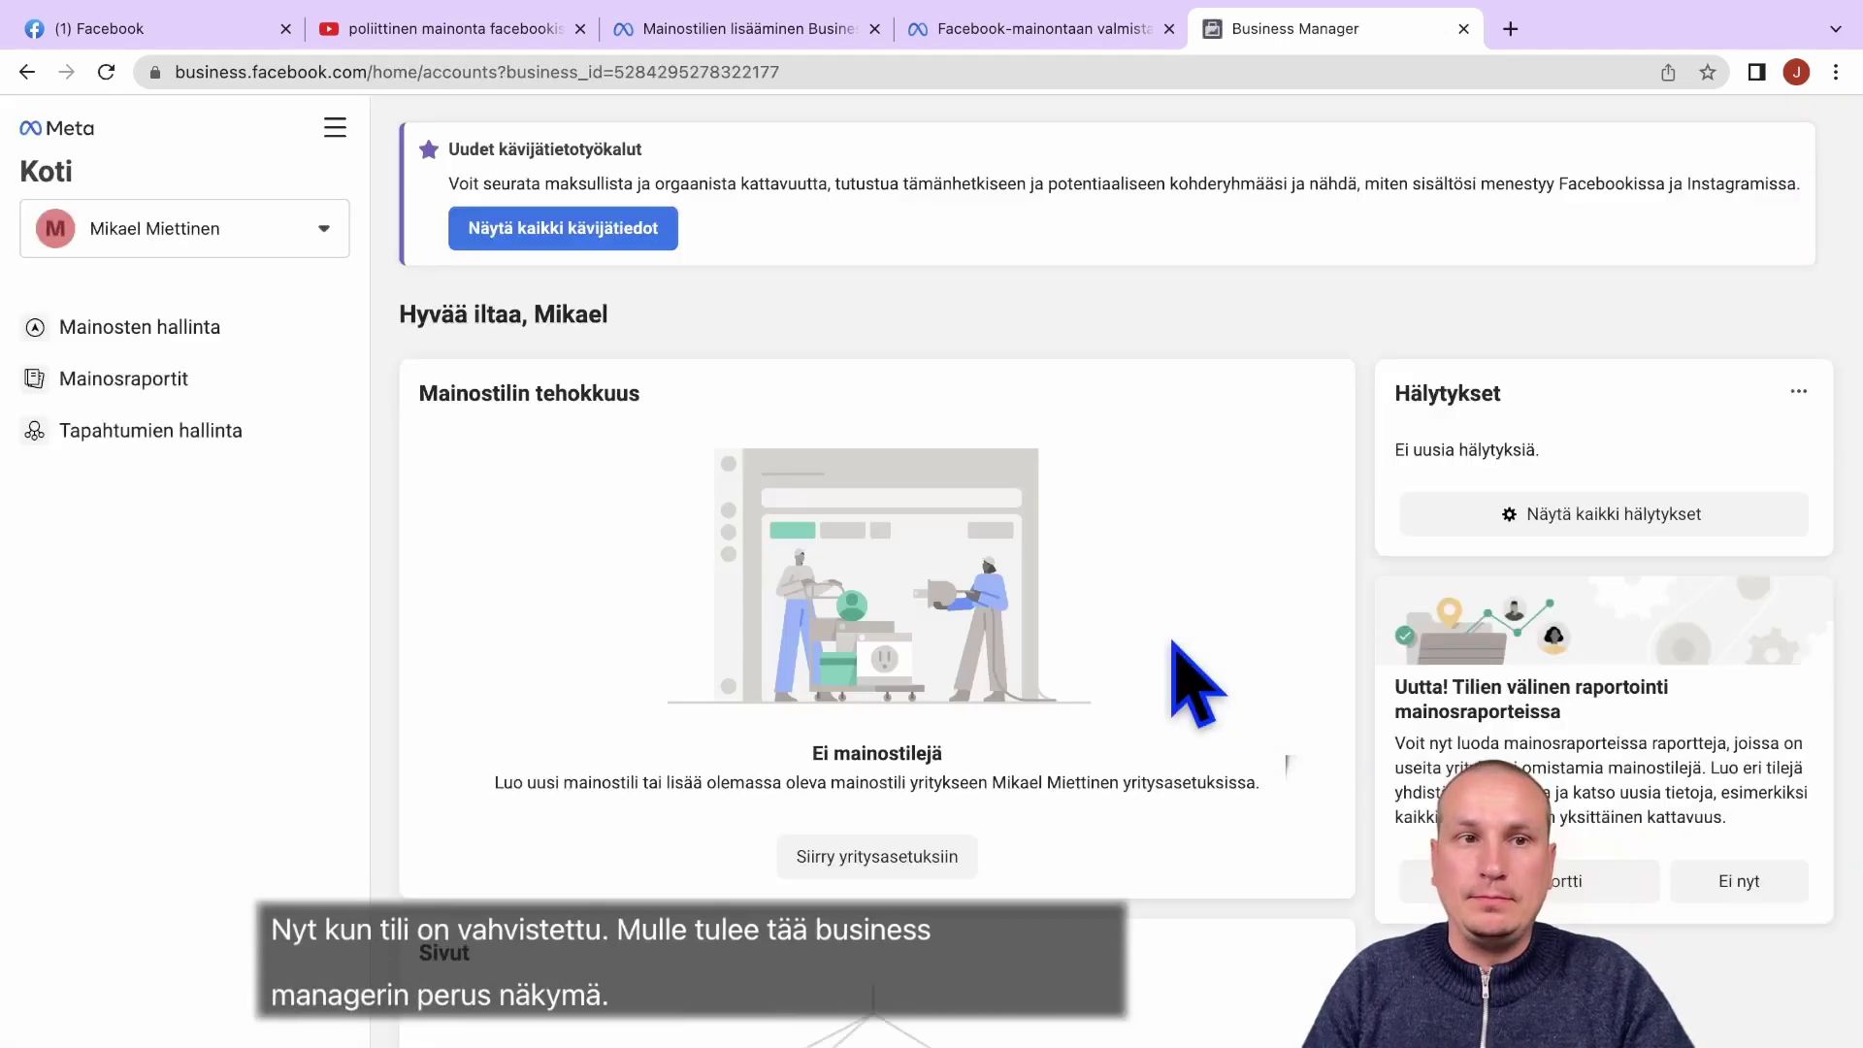
{"action": "left_click", "coordinate": [335, 127]}
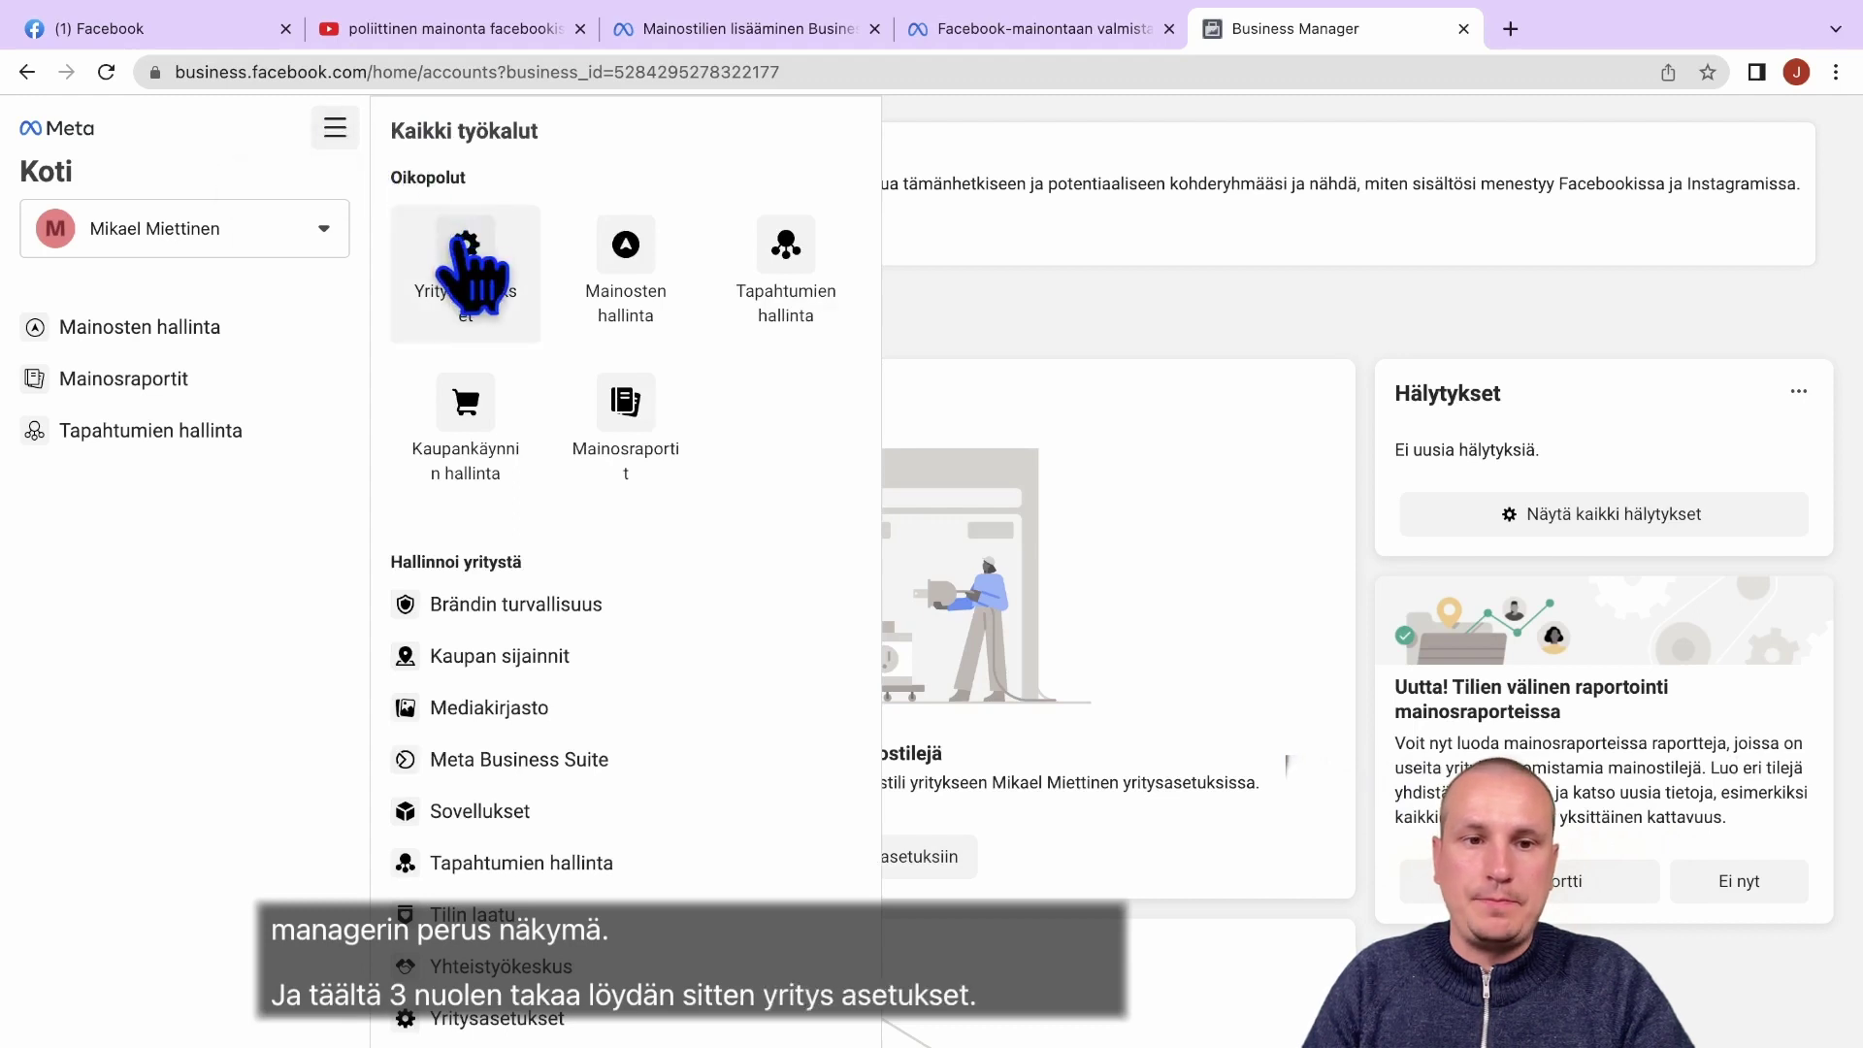
{"action": "left_click", "coordinate": [454, 243]}
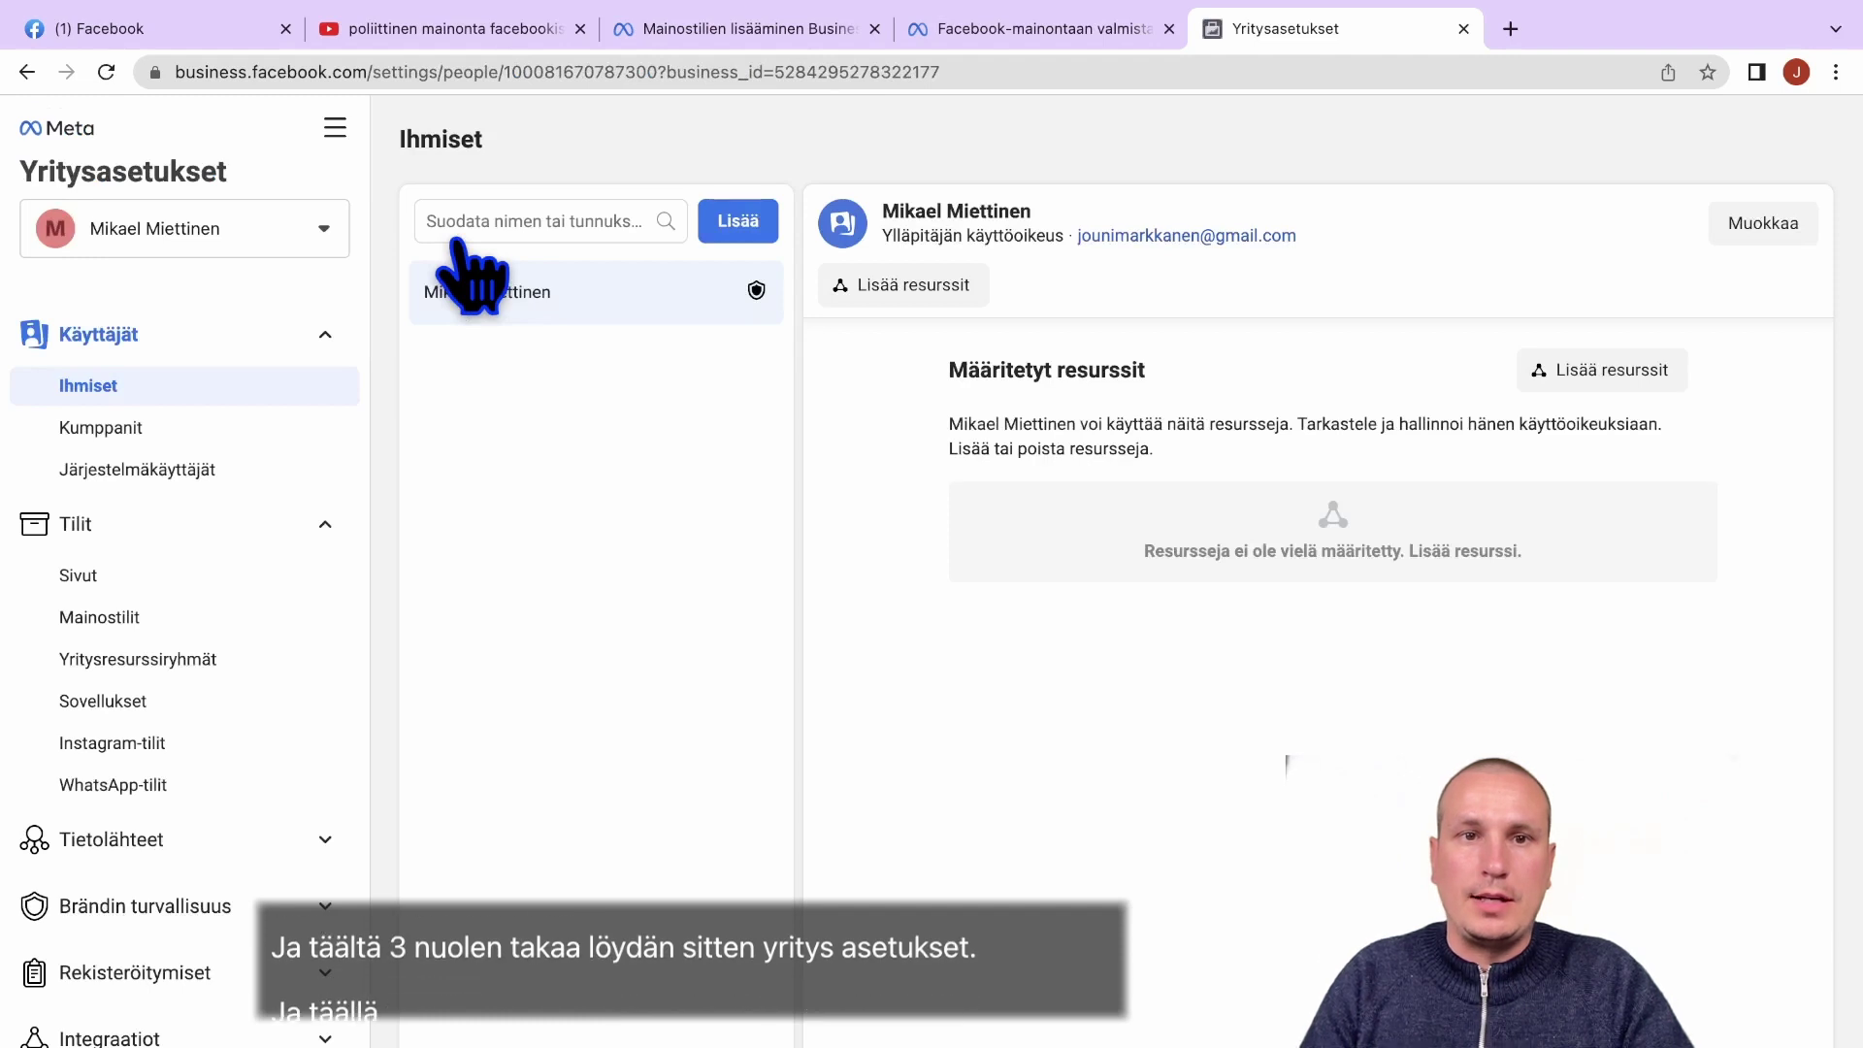
{"action": "left_click", "coordinate": [90, 526]}
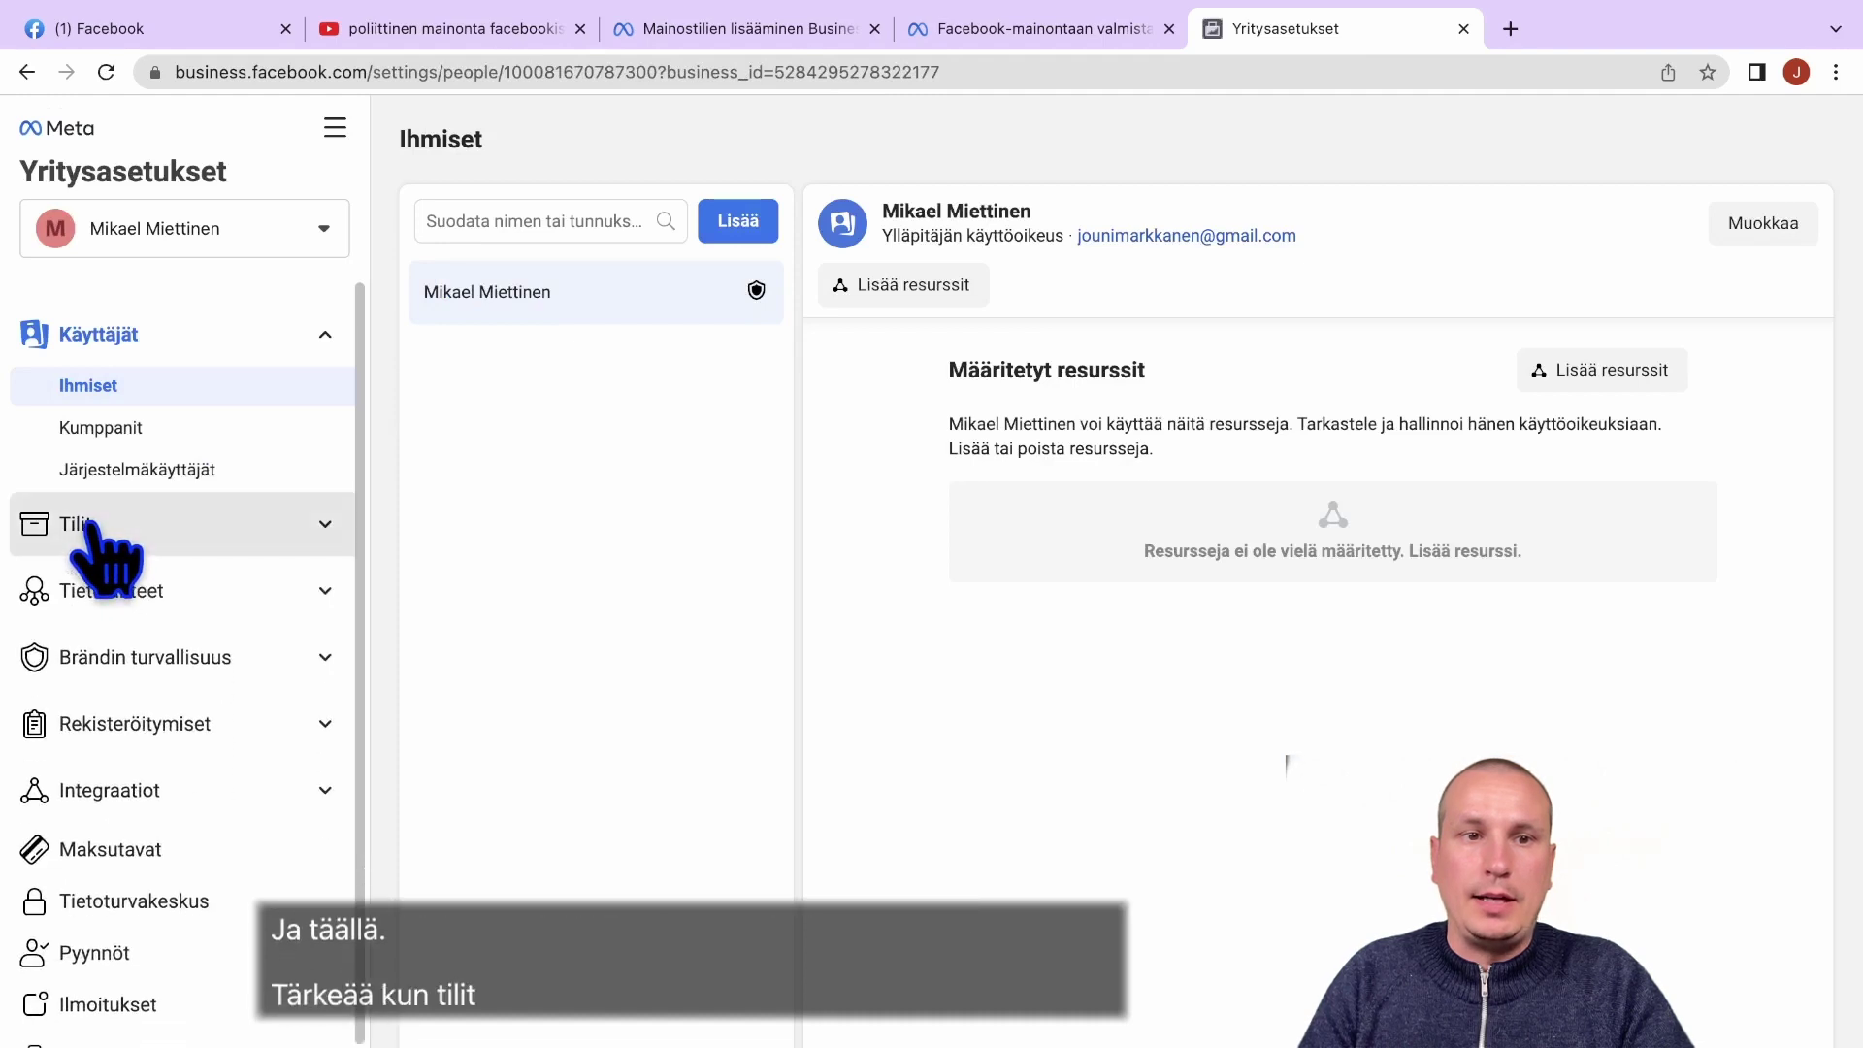
{"action": "left_click", "coordinate": [90, 526]}
{"action": "left_click", "coordinate": [167, 623]}
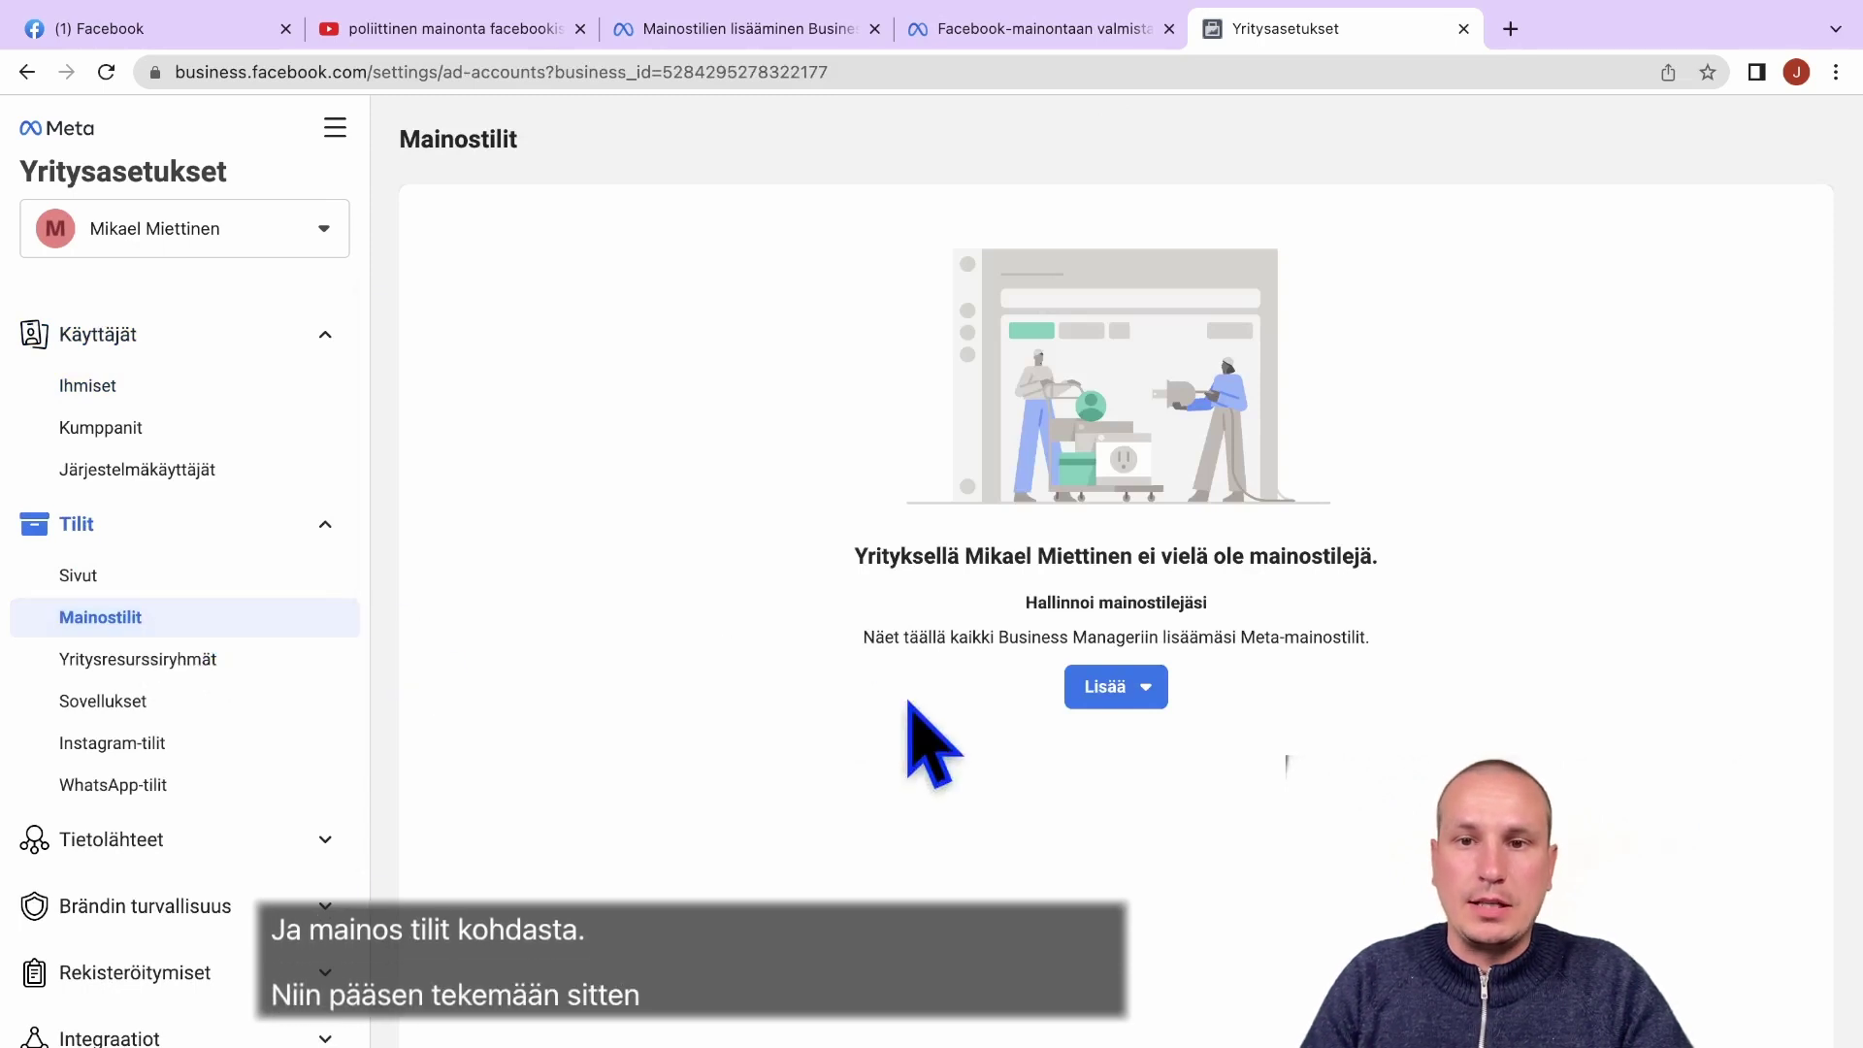
Start a new ad account via Lisää > Luo uusi mainostili and name it after the business owner
{"action": "left_click", "coordinate": [1116, 687]}
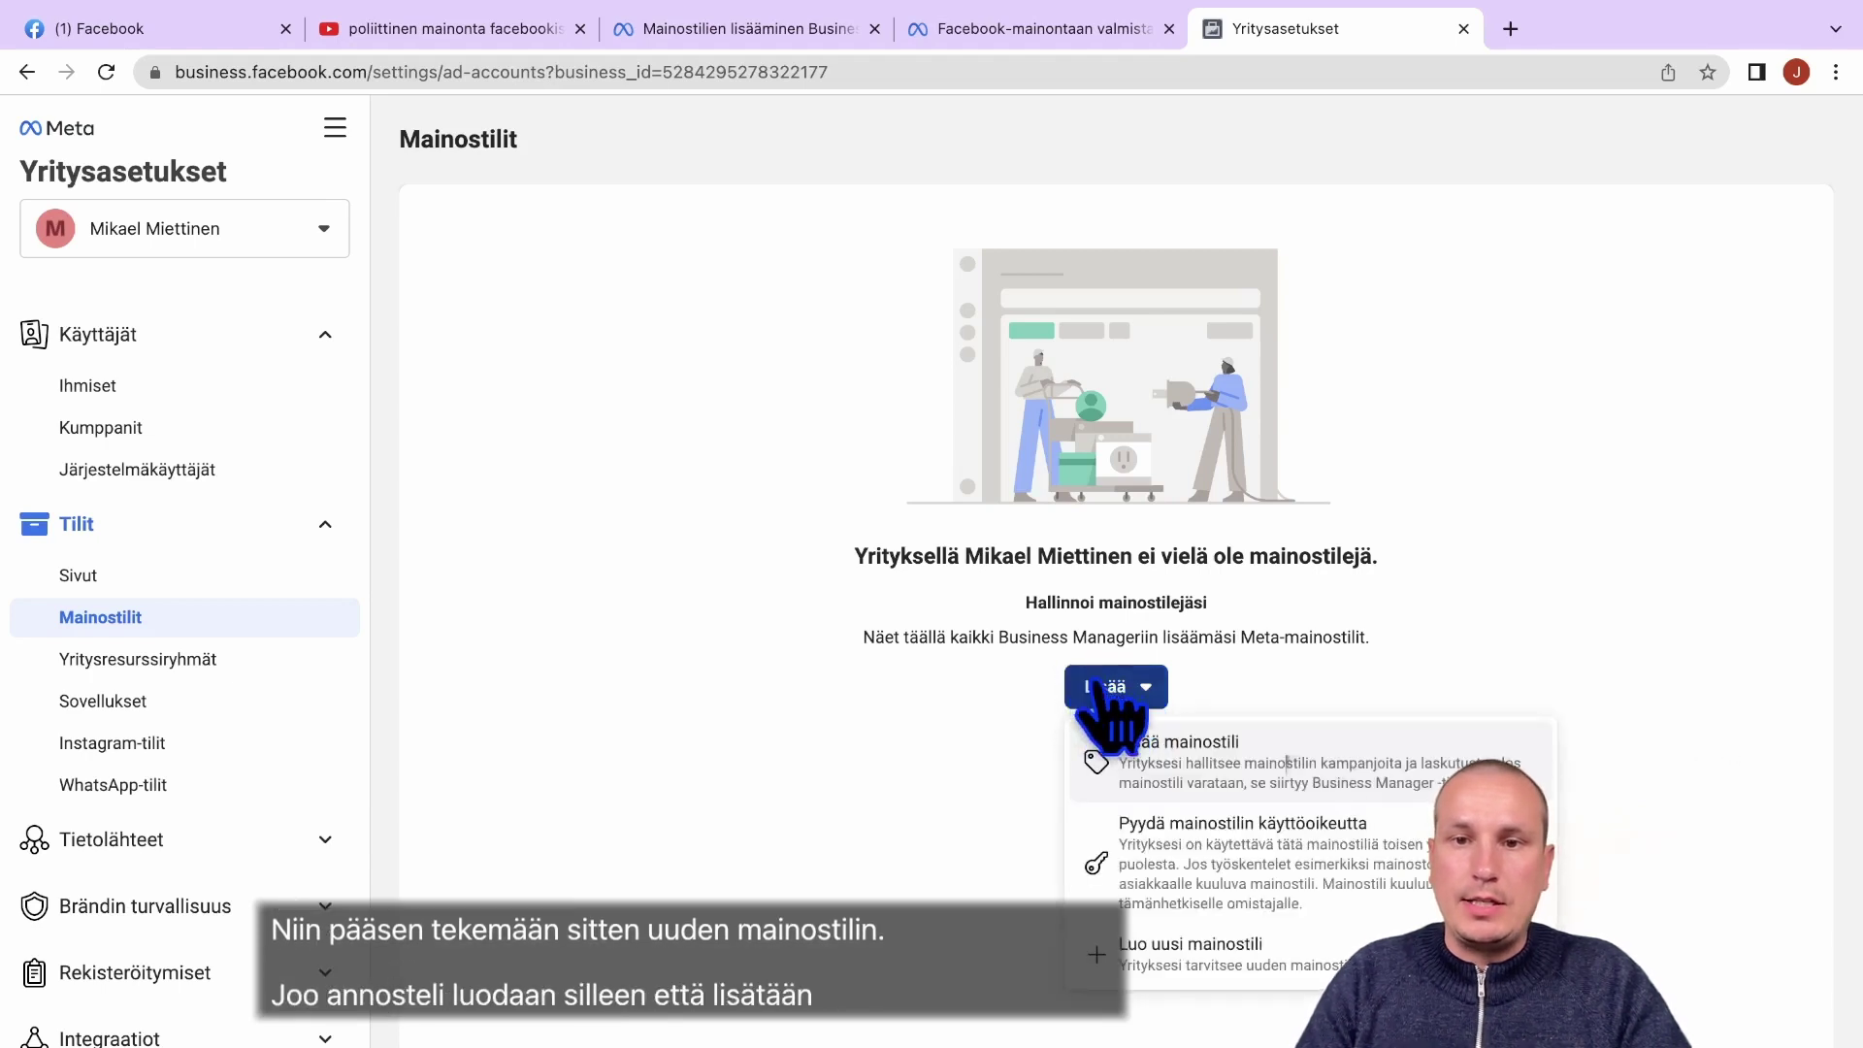
{"action": "left_click", "coordinate": [1145, 951]}
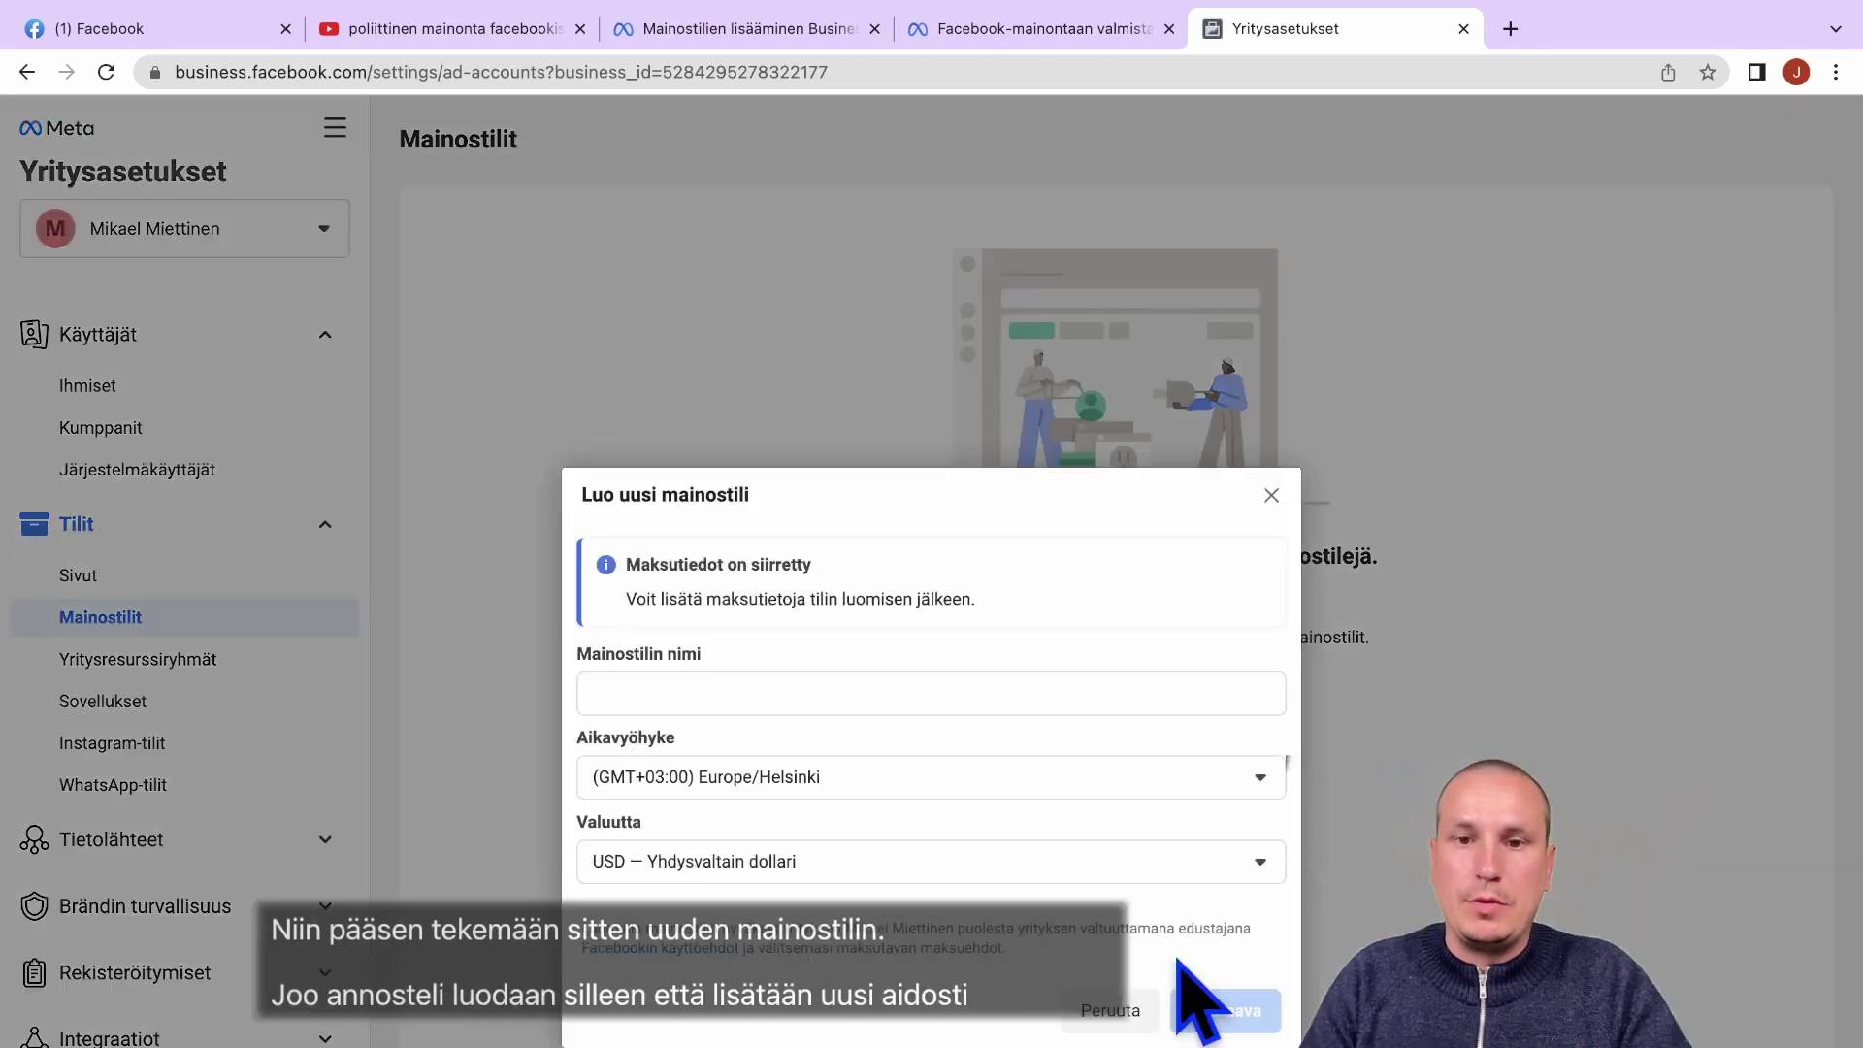
{"action": "left_click", "coordinate": [756, 691]}
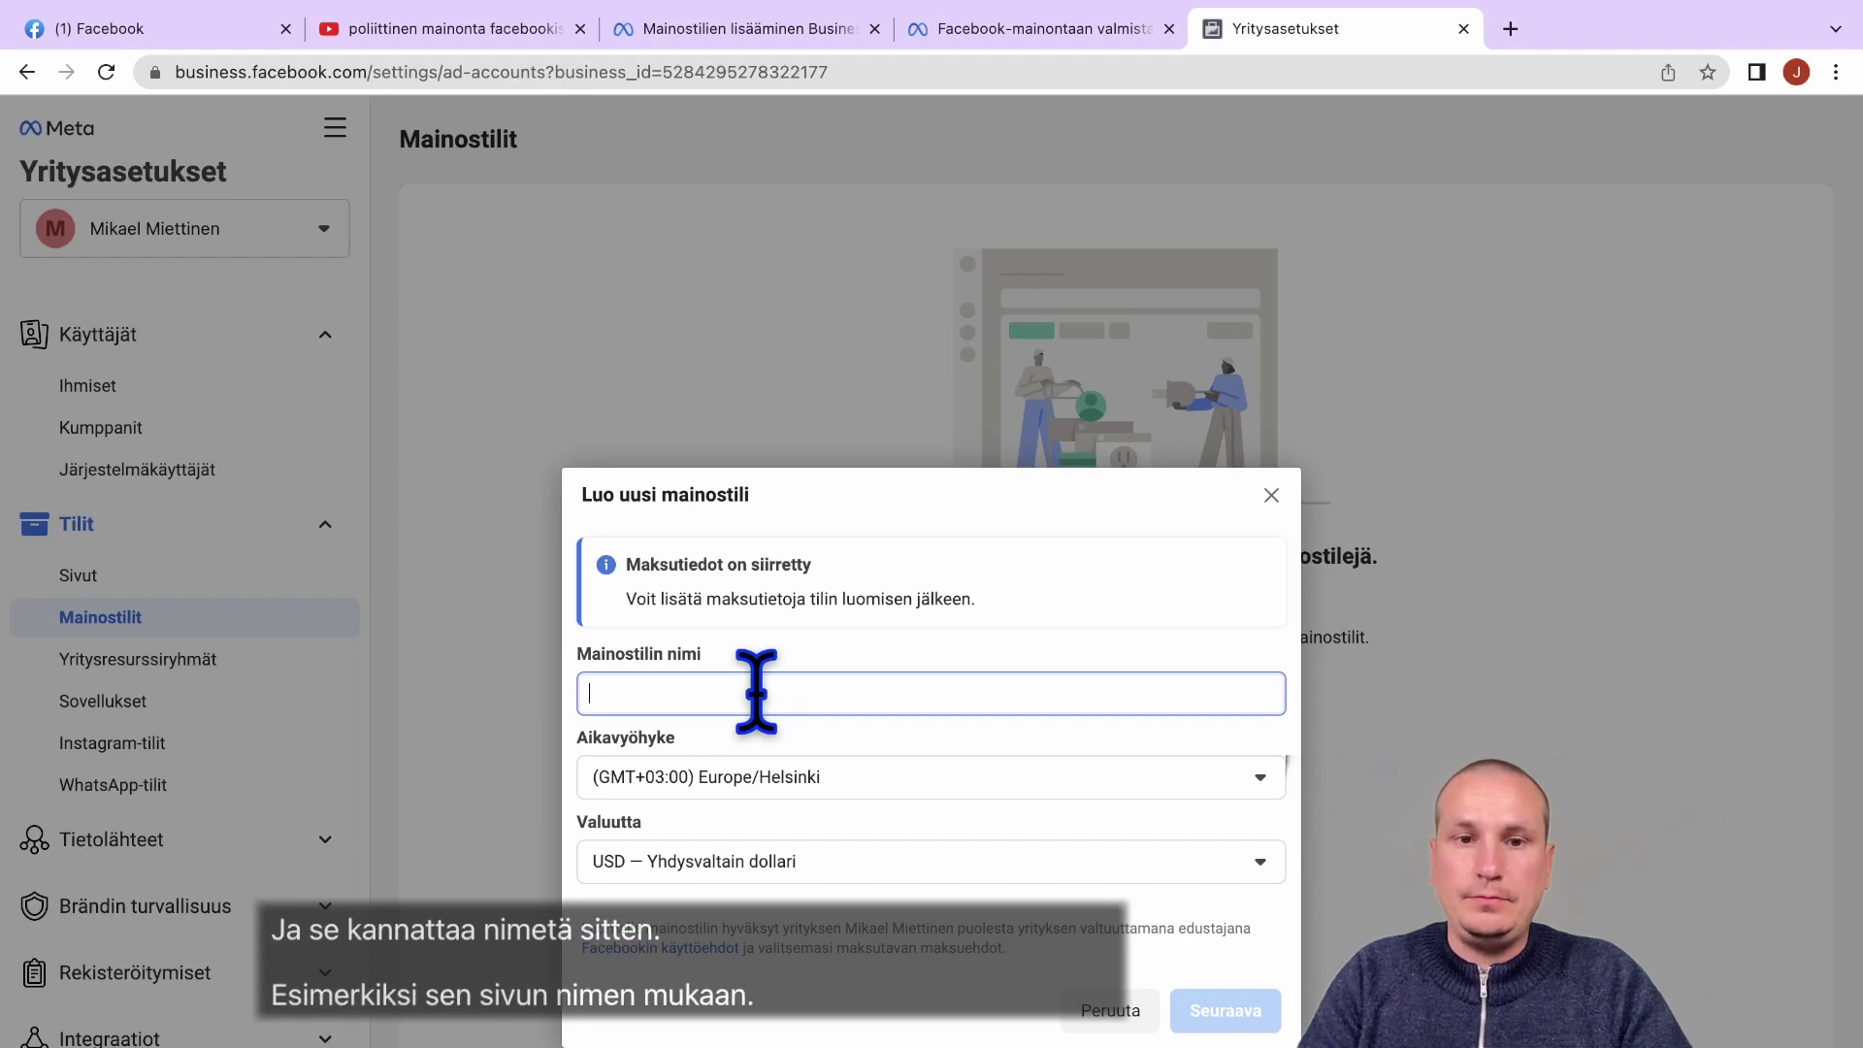
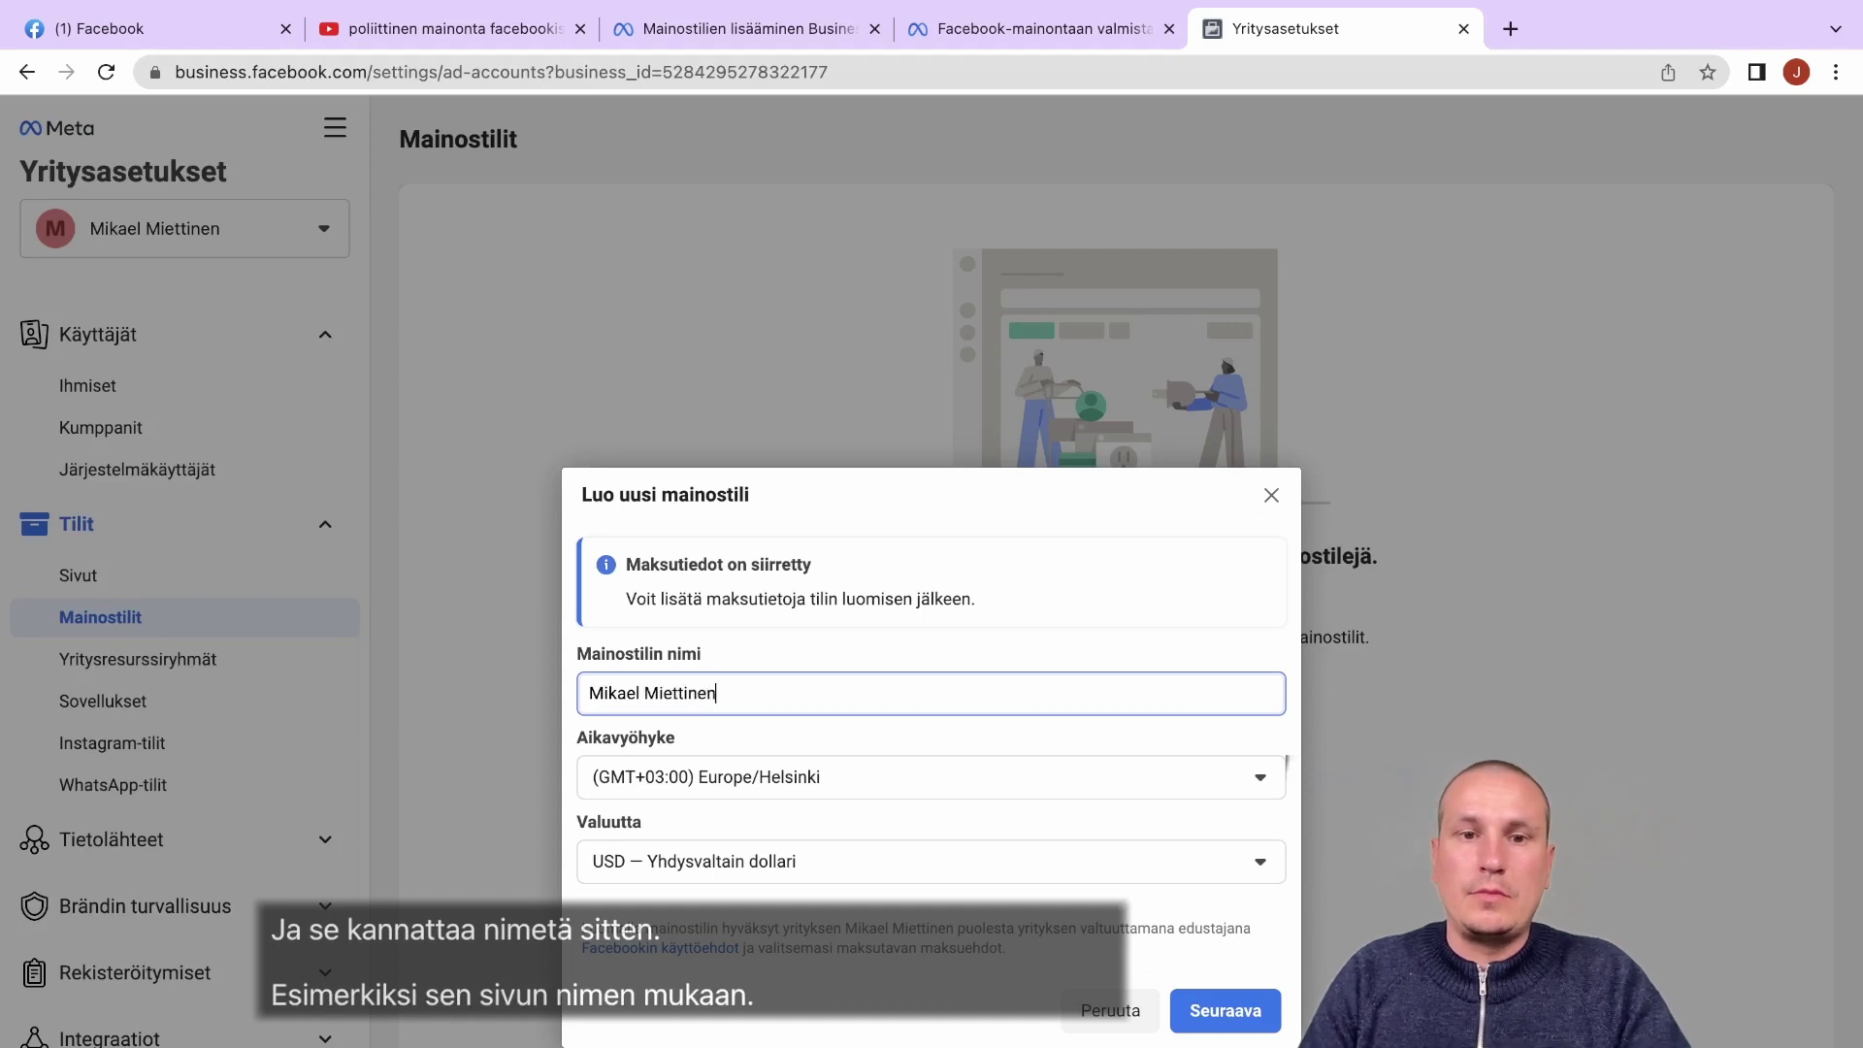
Choose EUR — Euro as the ad account currency and continue
{"action": "left_click", "coordinate": [767, 878]}
{"action": "scroll", "coordinate": [743, 718], "scroll_direction": "up", "scroll_amount": 6}
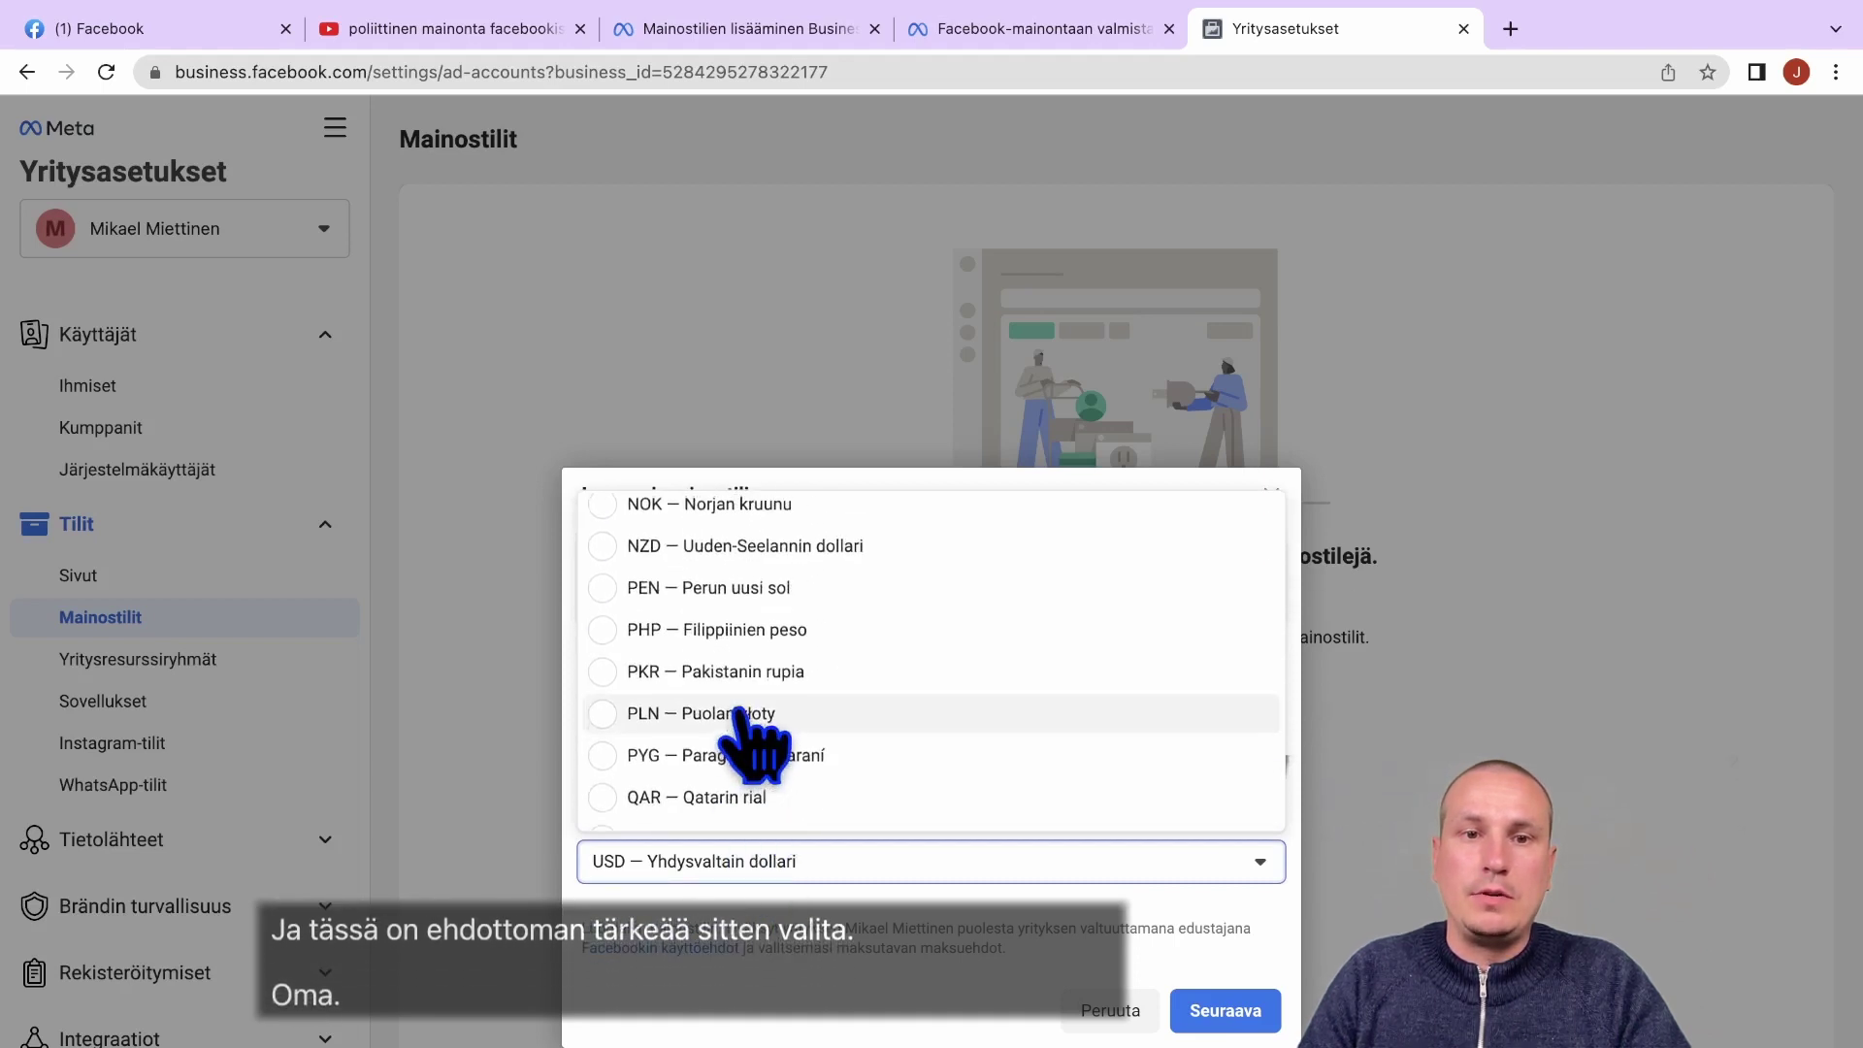
{"action": "scroll", "coordinate": [753, 740], "scroll_direction": "up", "scroll_amount": 12}
{"action": "scroll", "coordinate": [753, 739], "scroll_direction": "down", "scroll_amount": 5}
{"action": "left_click", "coordinate": [606, 637]}
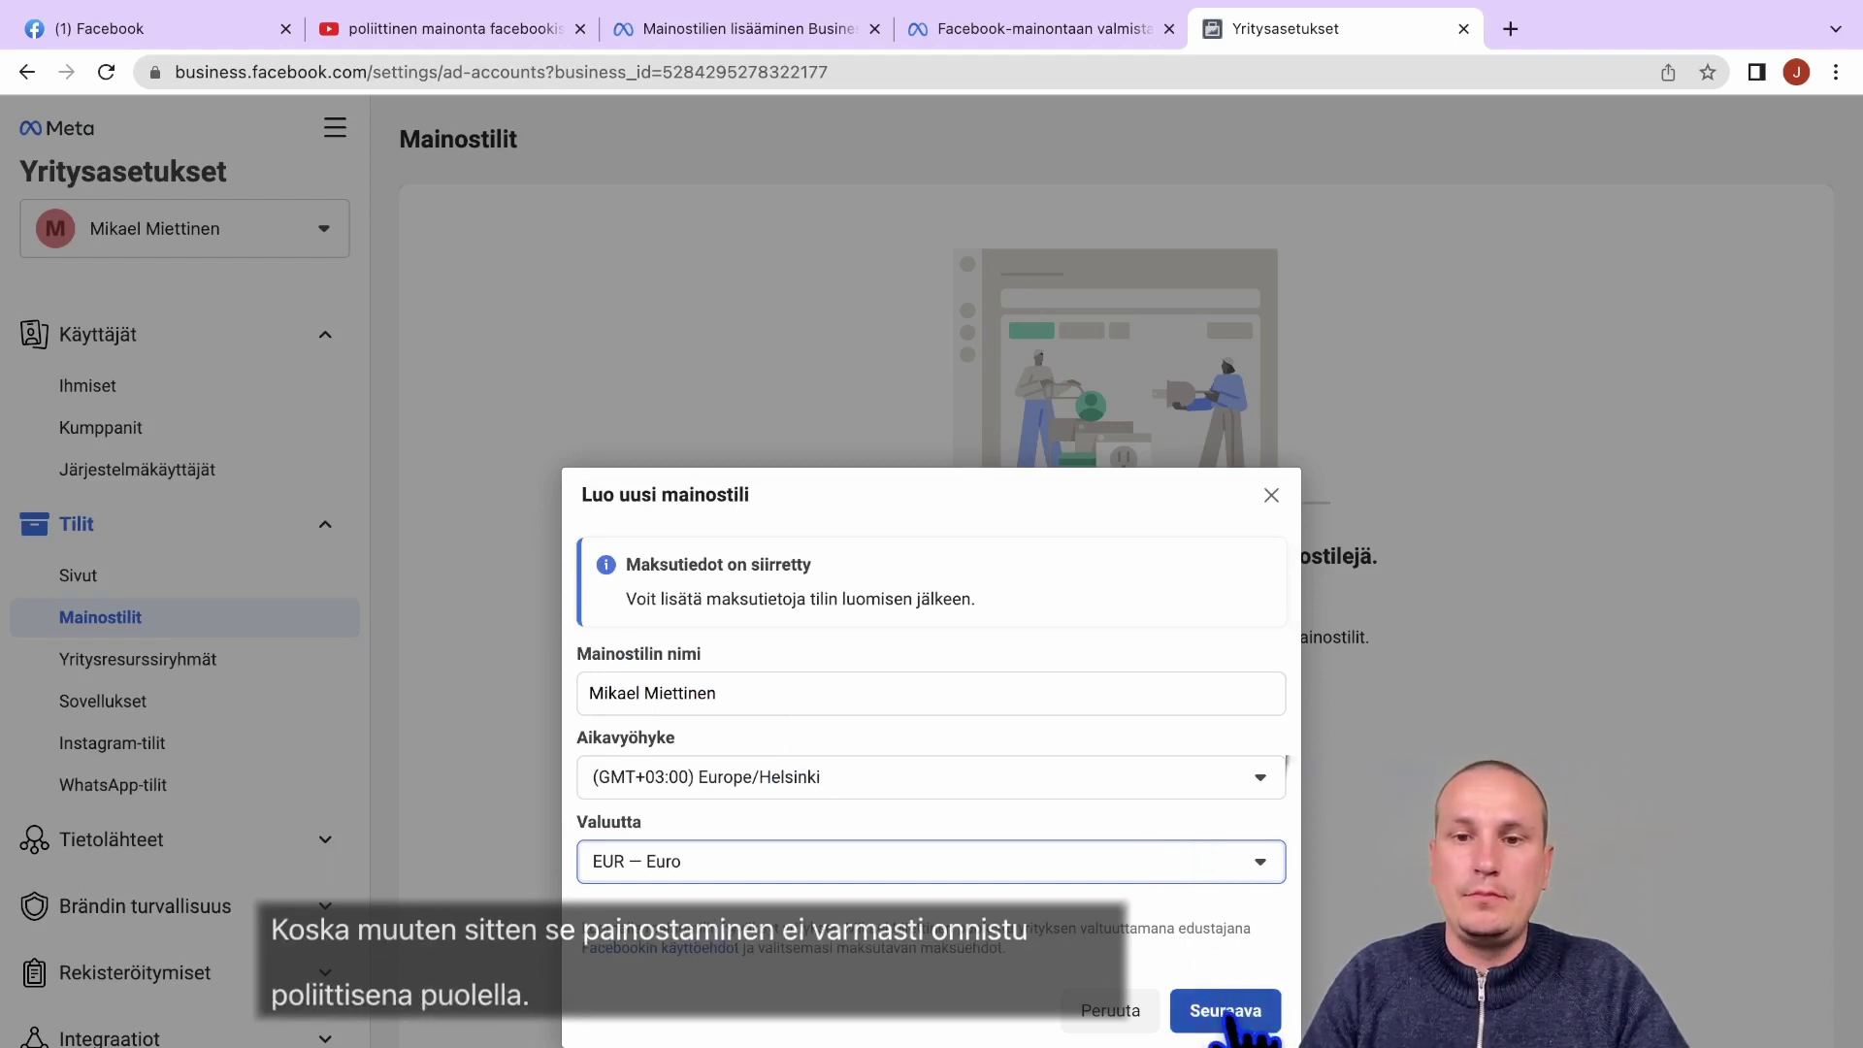
{"action": "left_click", "coordinate": [1226, 1010]}
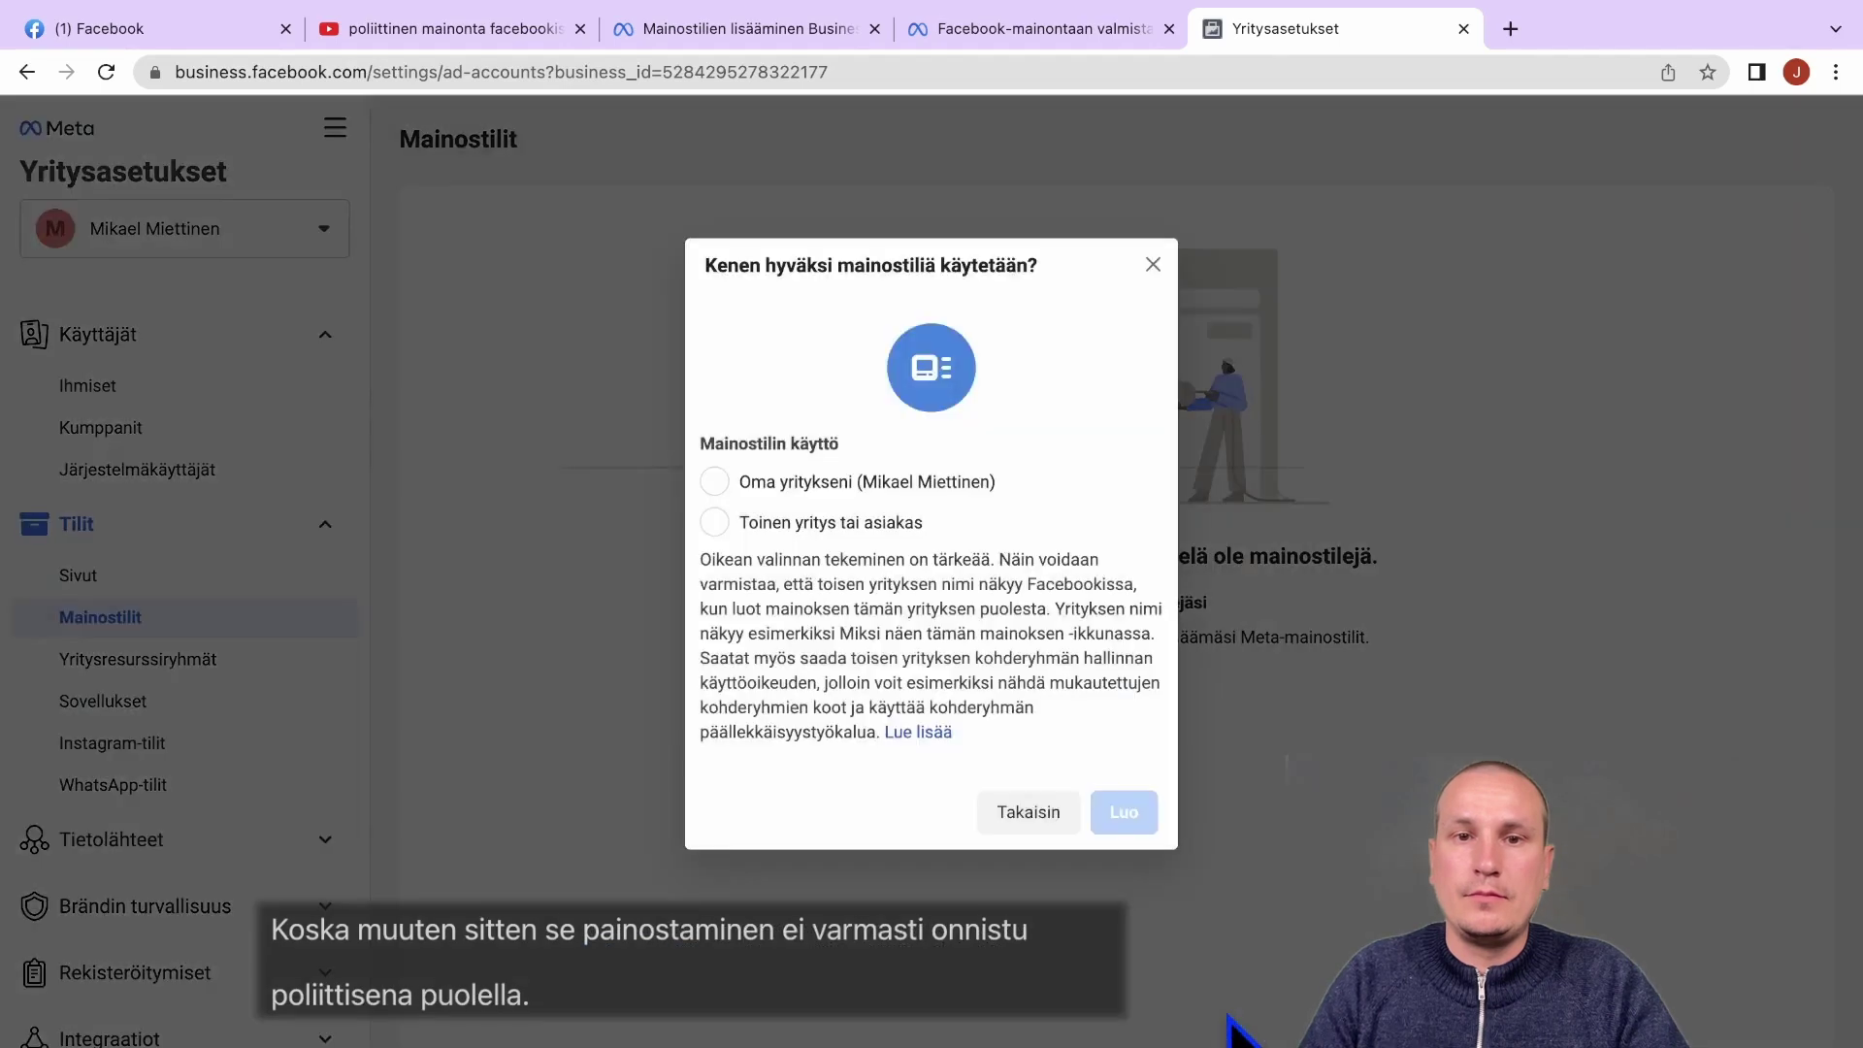
Mark the ad account for own business and grant the selected person full 'Hallinnoi mainostiliä' rights
{"action": "left_click", "coordinate": [715, 481]}
{"action": "left_click", "coordinate": [1124, 813]}
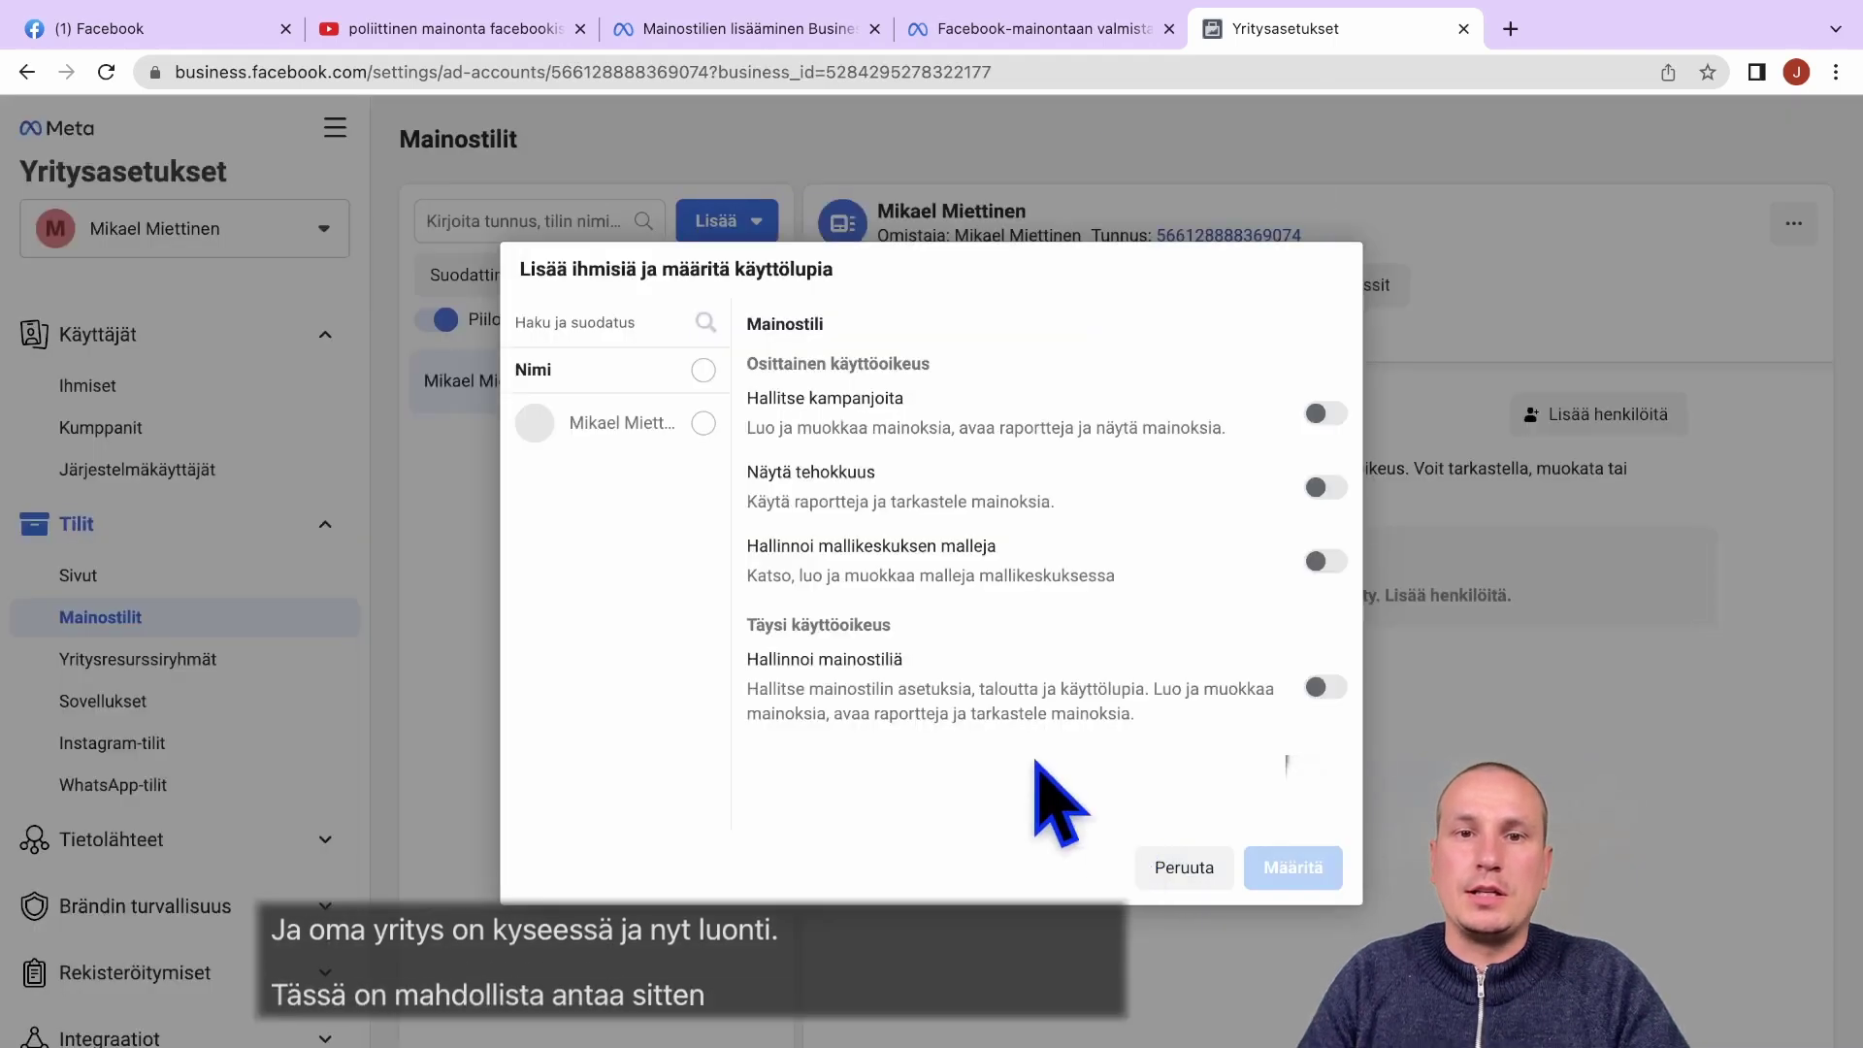
{"action": "left_click", "coordinate": [702, 423]}
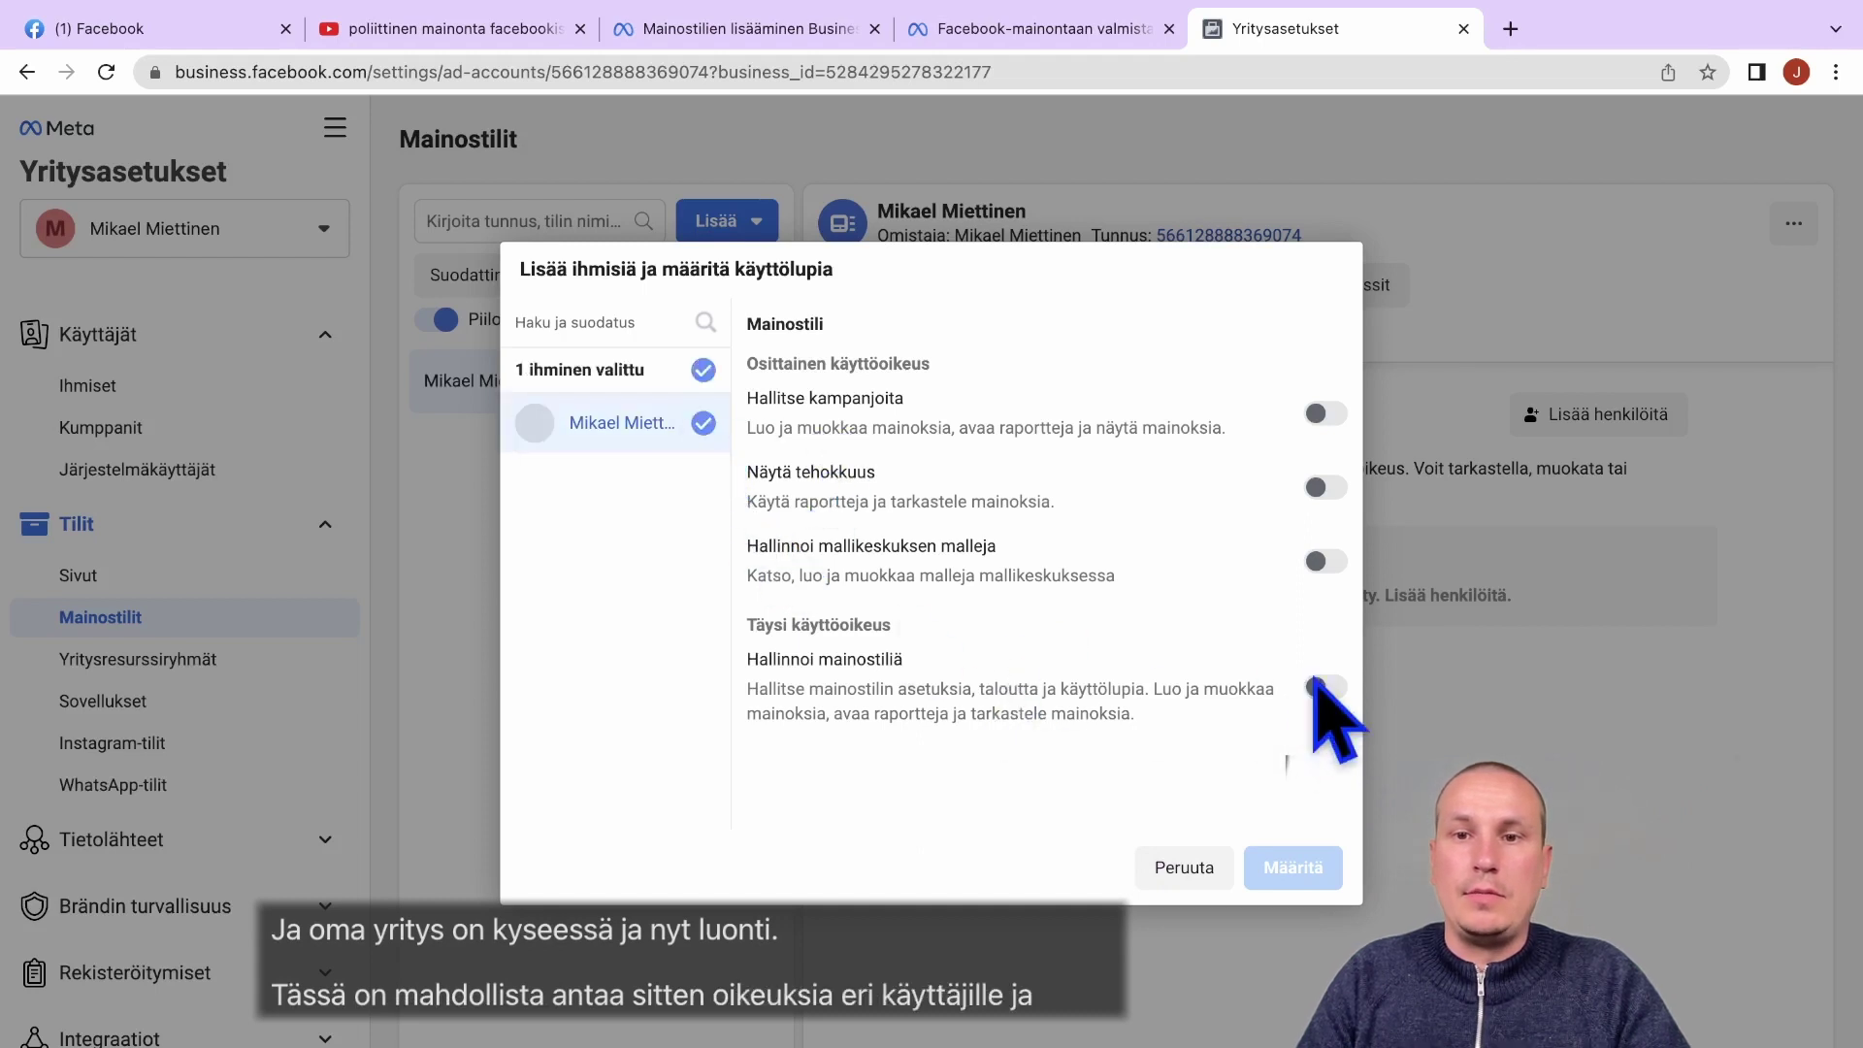
{"action": "left_click", "coordinate": [1322, 686]}
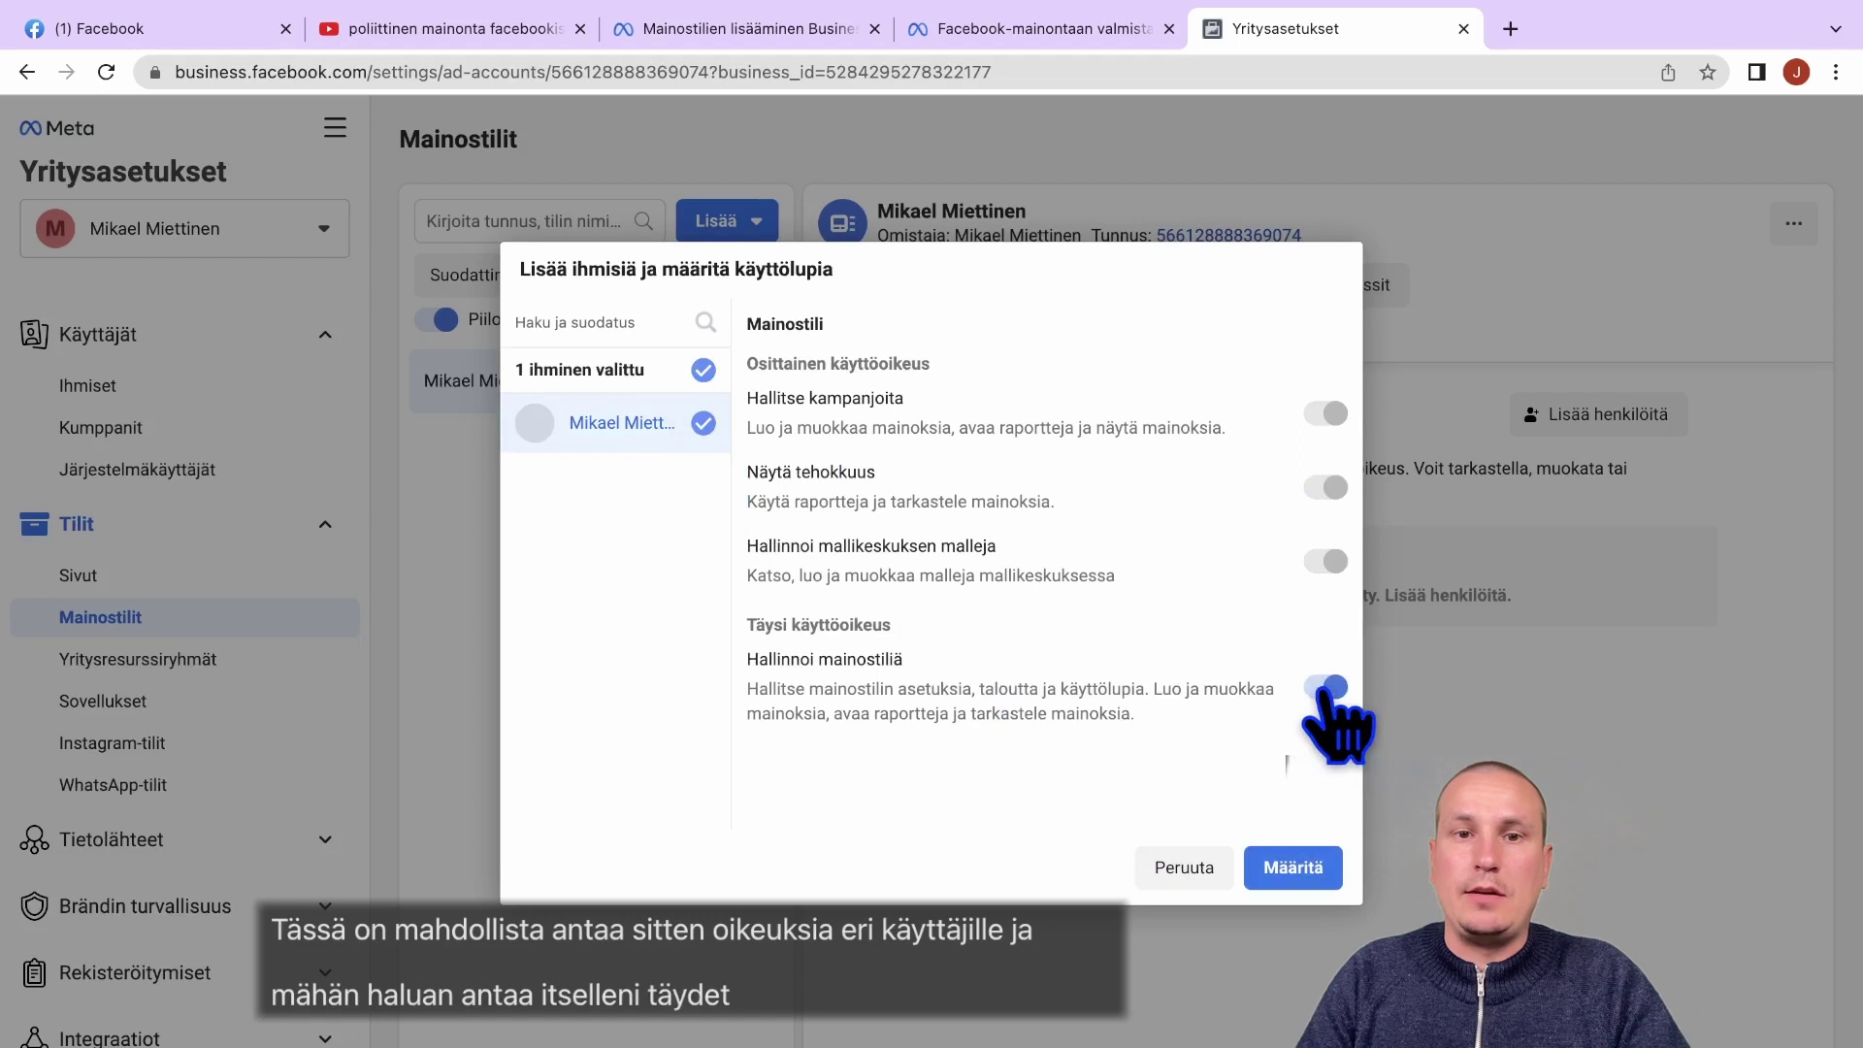
{"action": "left_click", "coordinate": [1288, 866]}
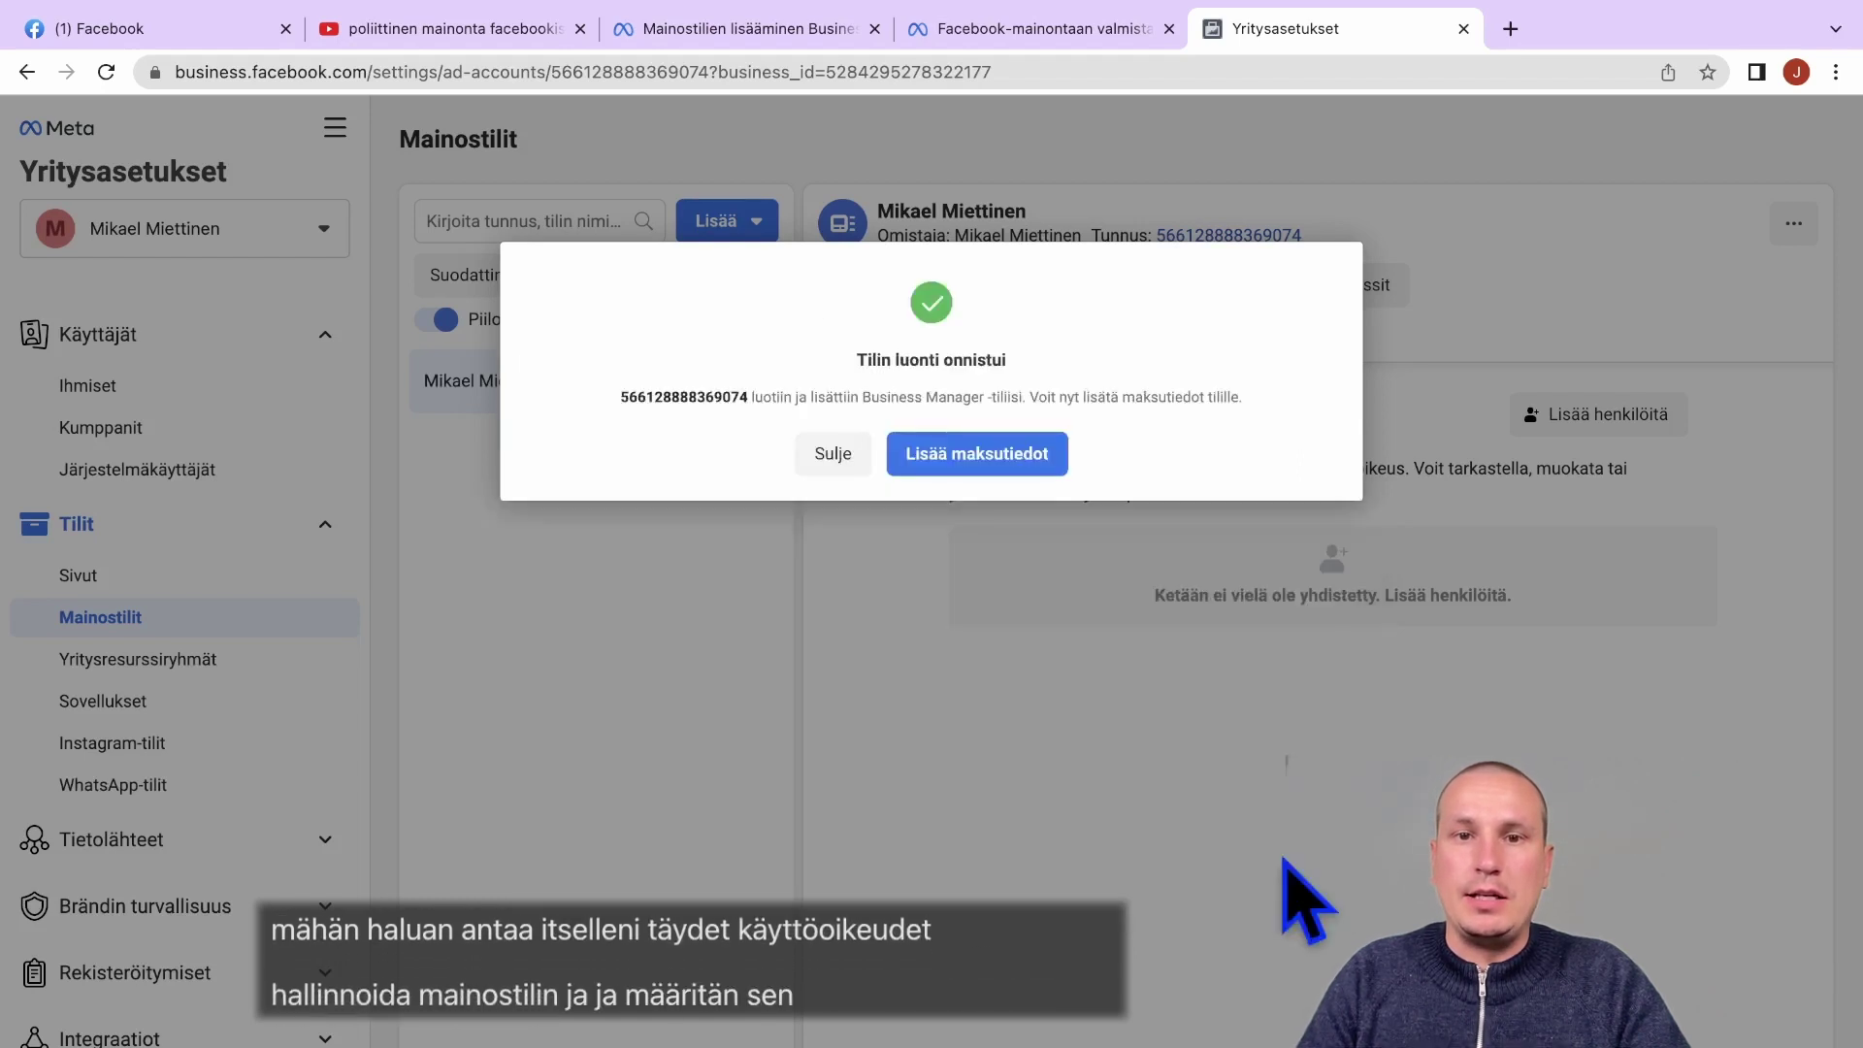
Under Lisää maksutiedot, save Suomi, Euro and Helsinki time for the ad account
{"action": "left_click", "coordinate": [992, 454]}
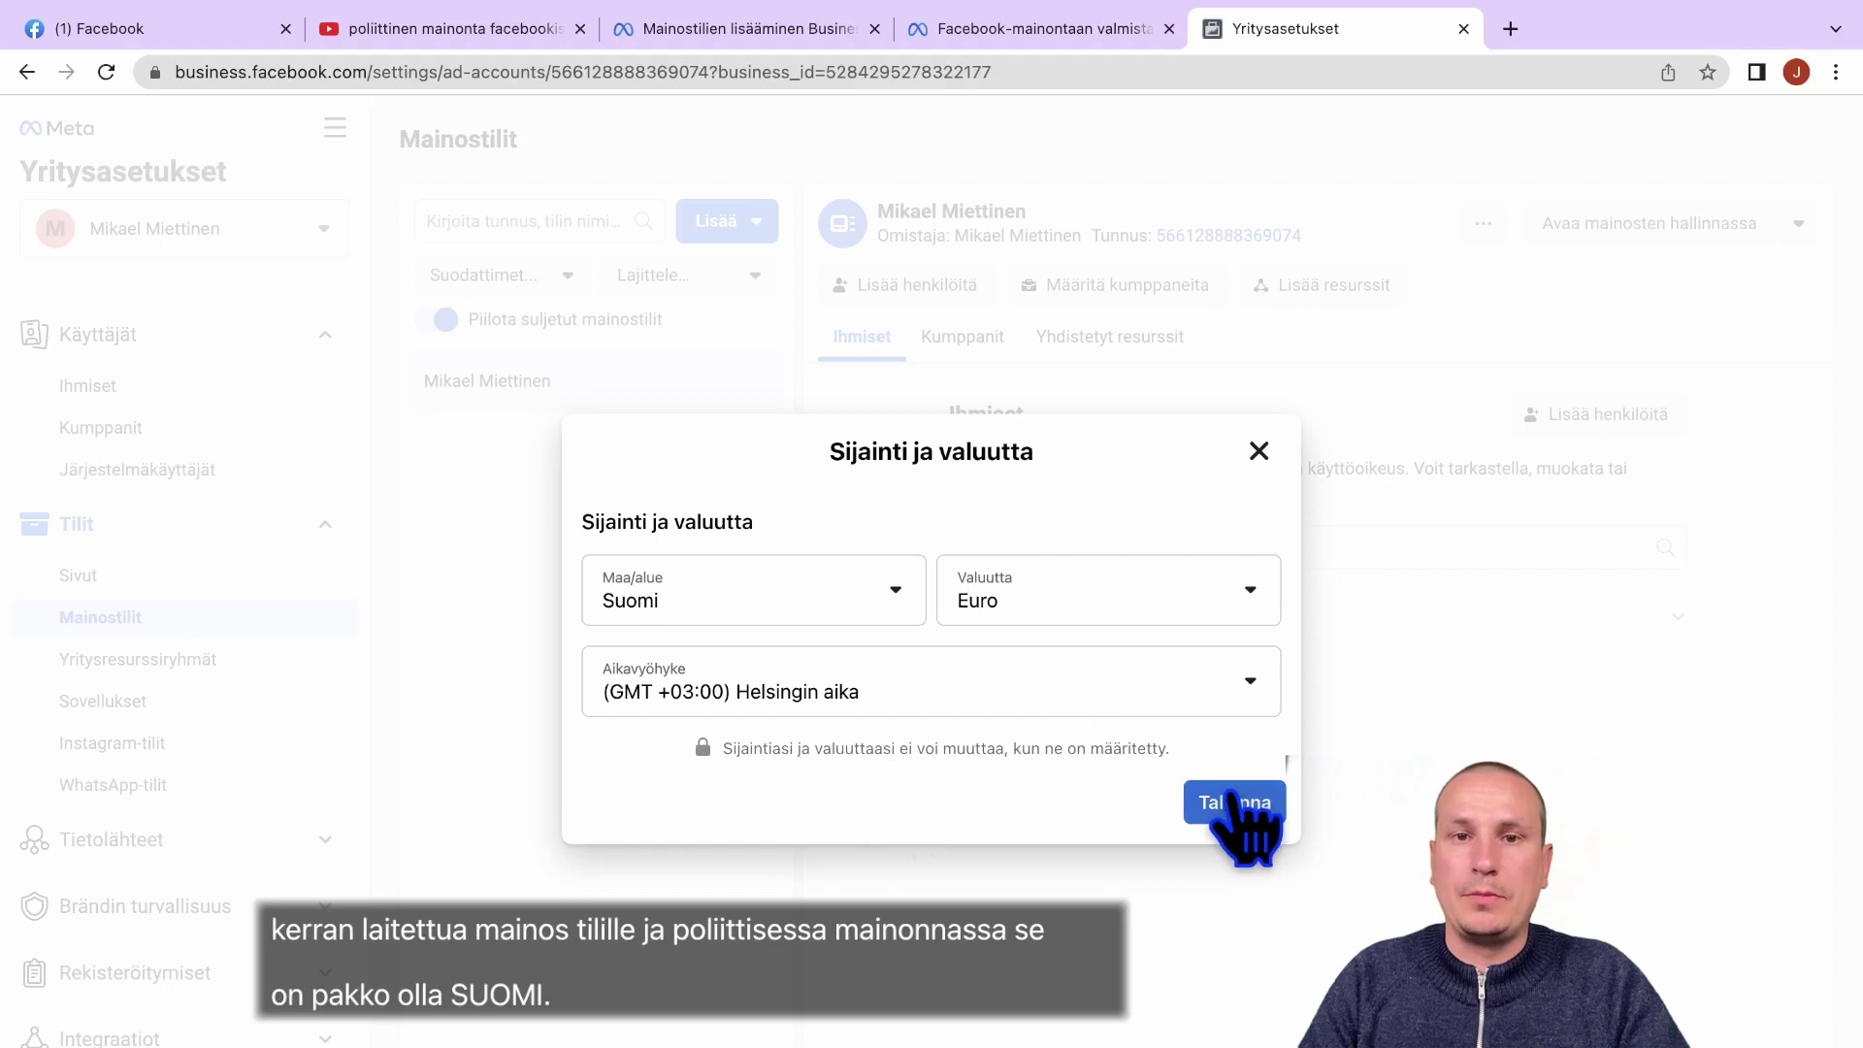
{"action": "left_click", "coordinate": [1237, 803]}
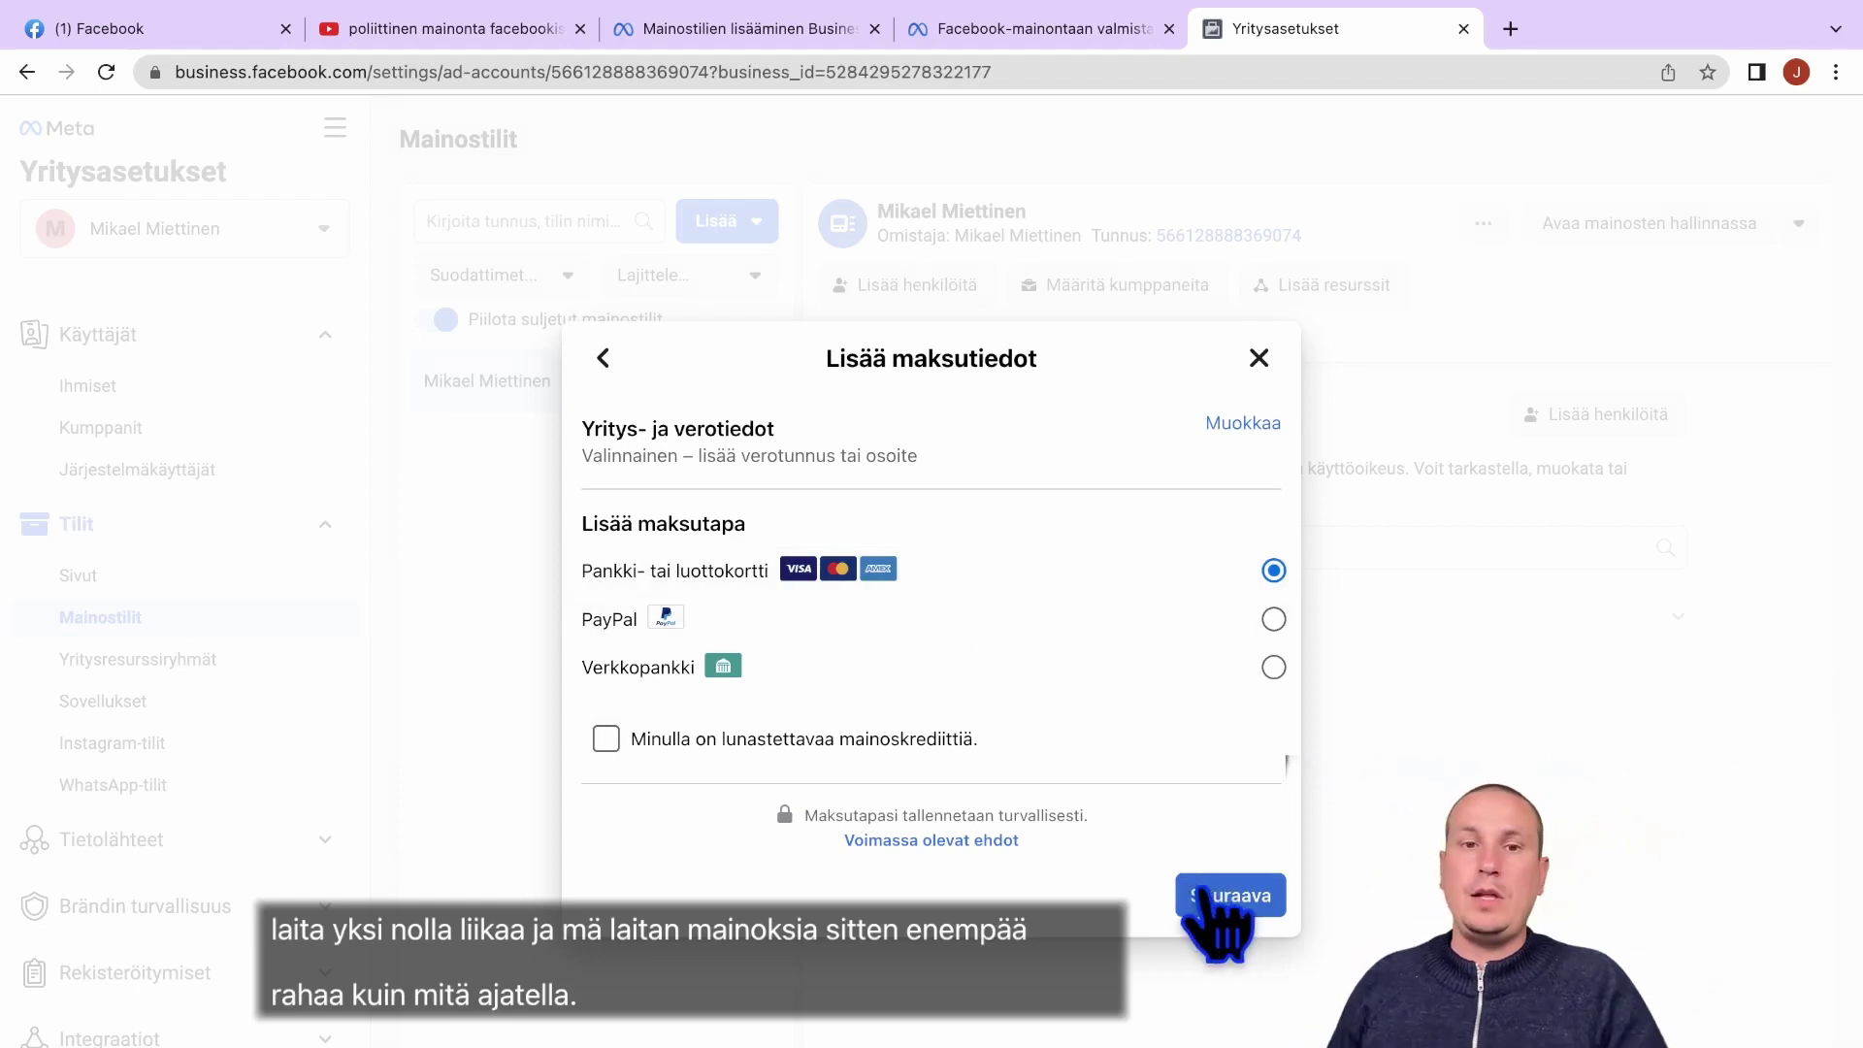
Pay by bank or credit card: enter the cardholder name and card details, then save
{"action": "left_click", "coordinate": [1206, 893]}
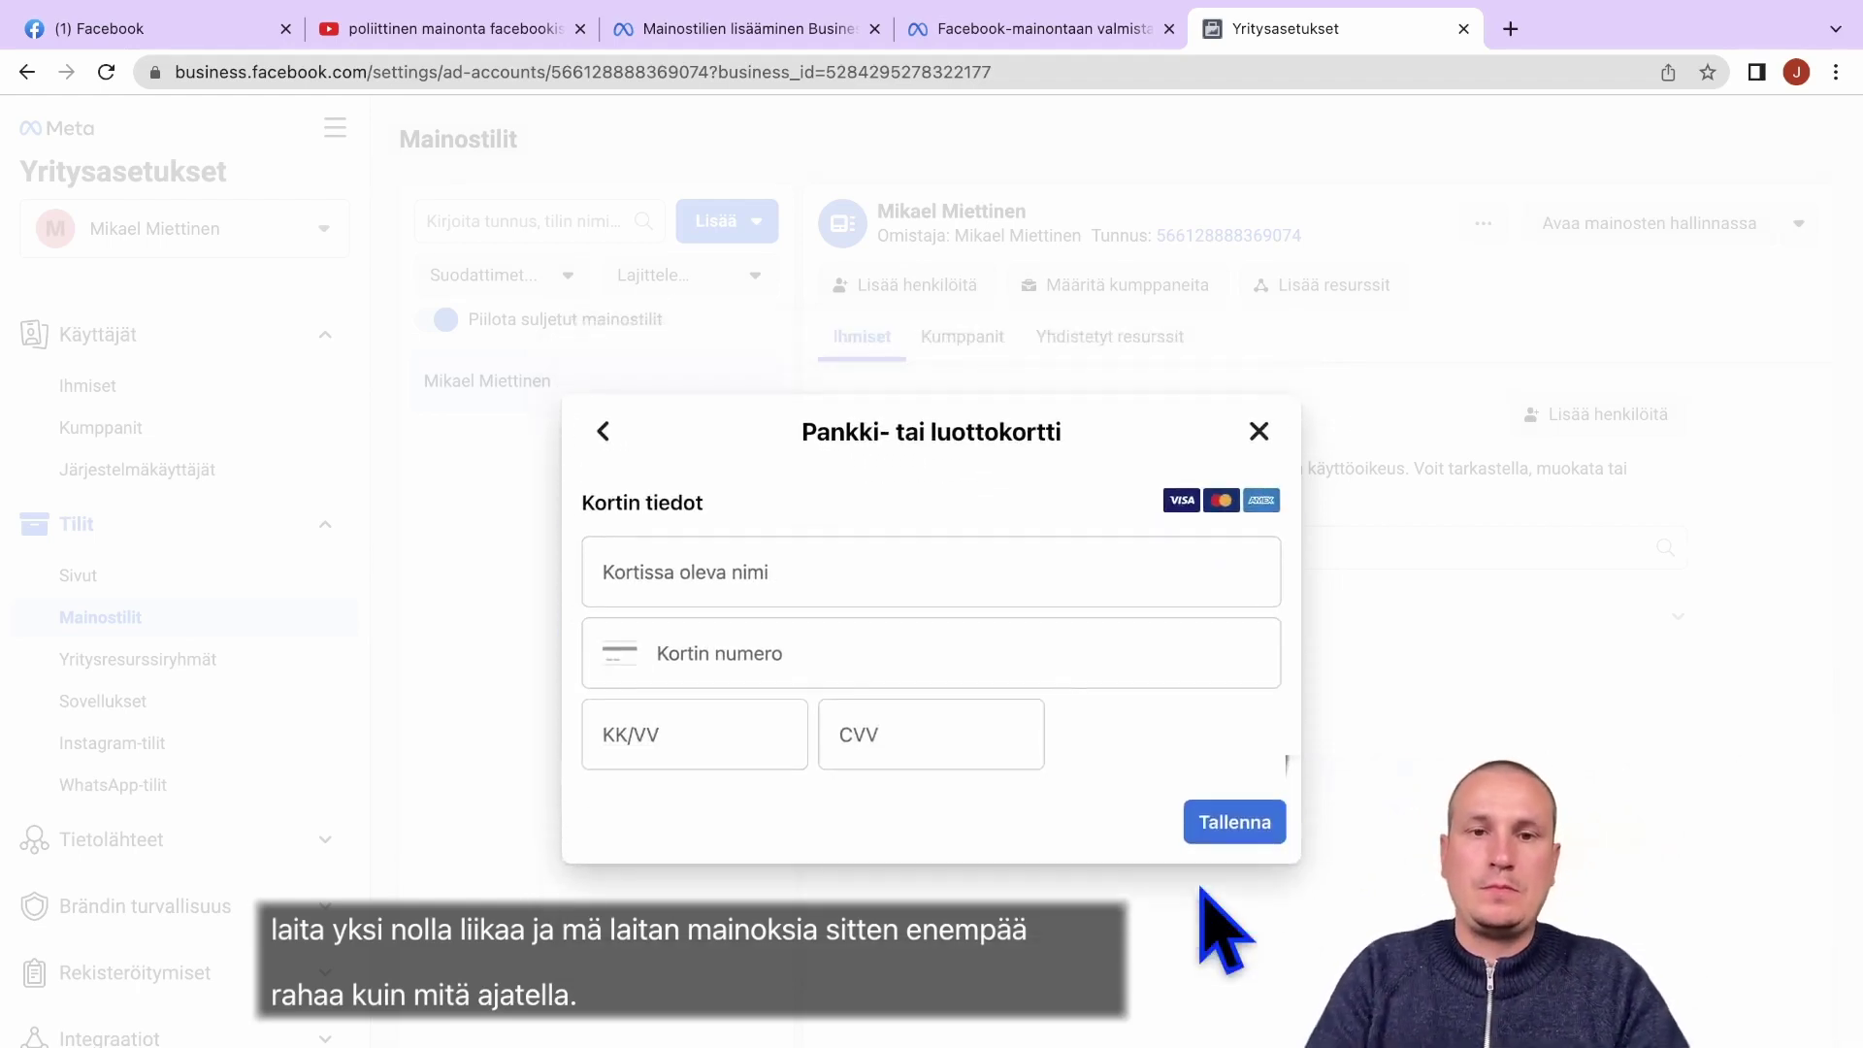
{"action": "left_click", "coordinate": [907, 657]}
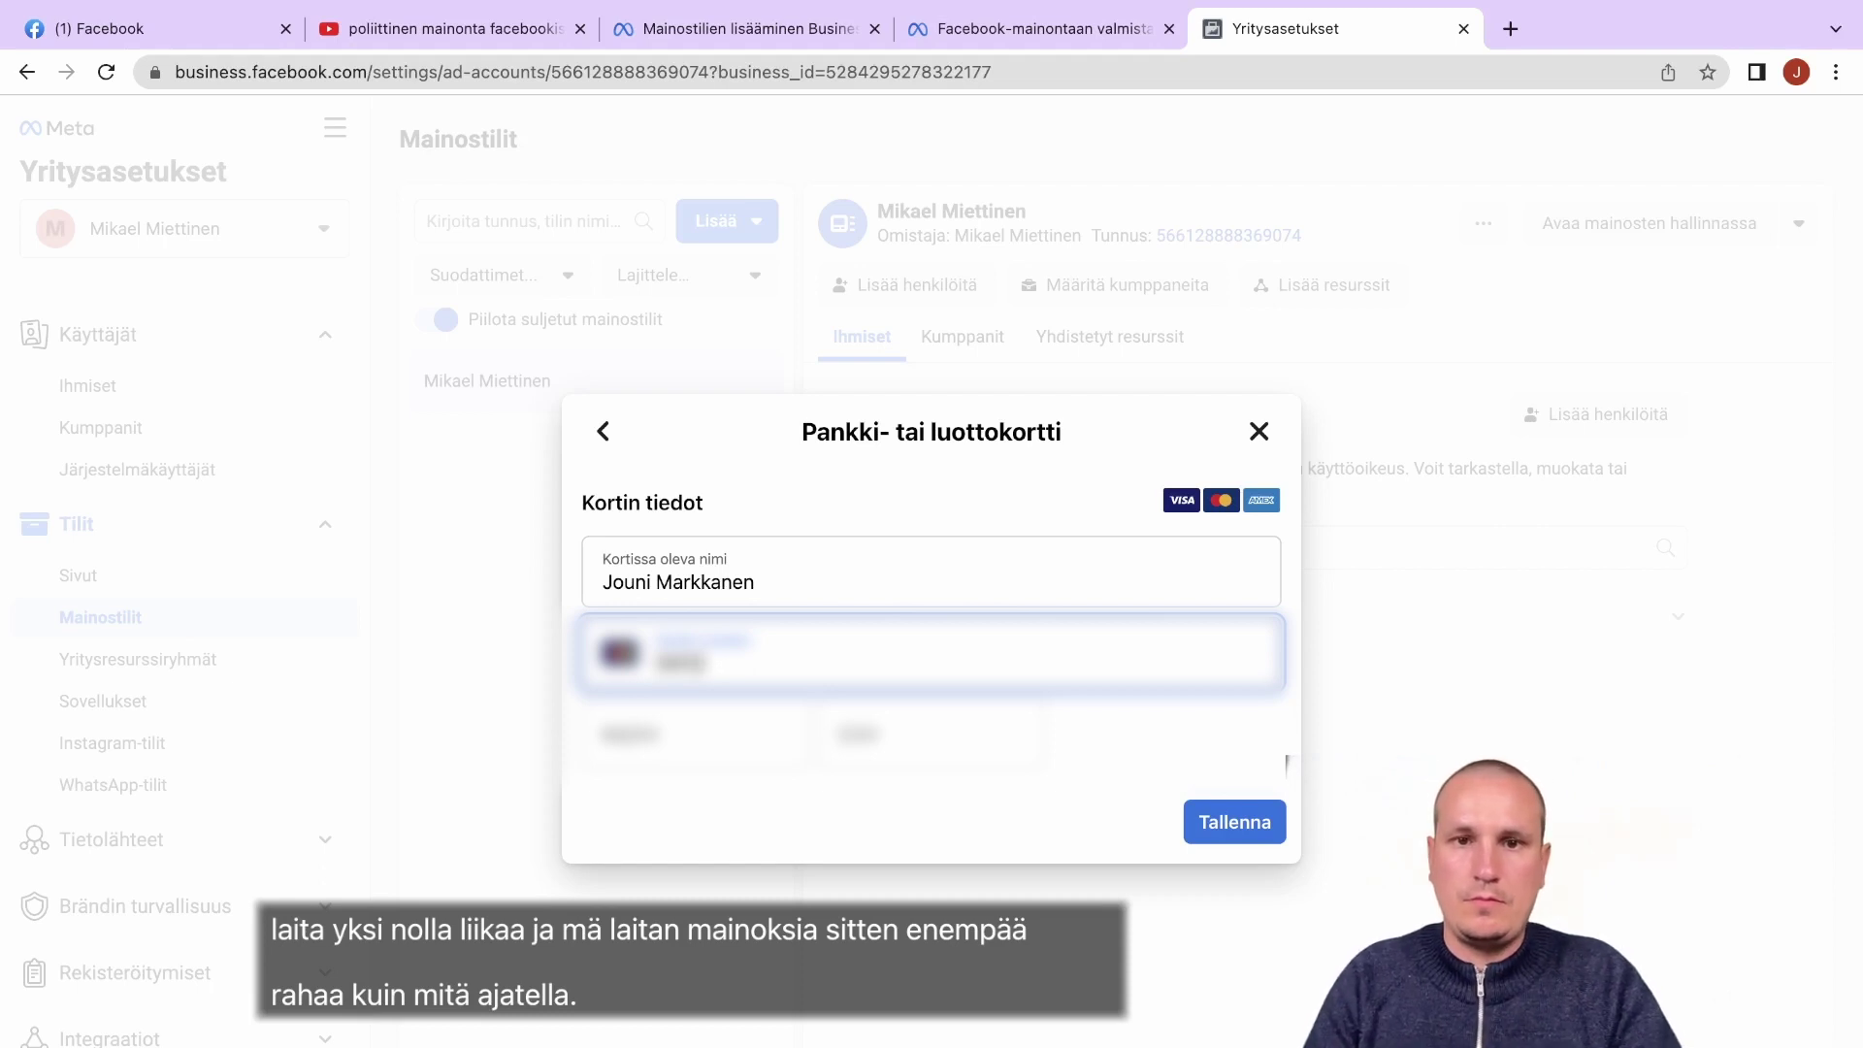
{"action": "left_click", "coordinate": [1213, 819]}
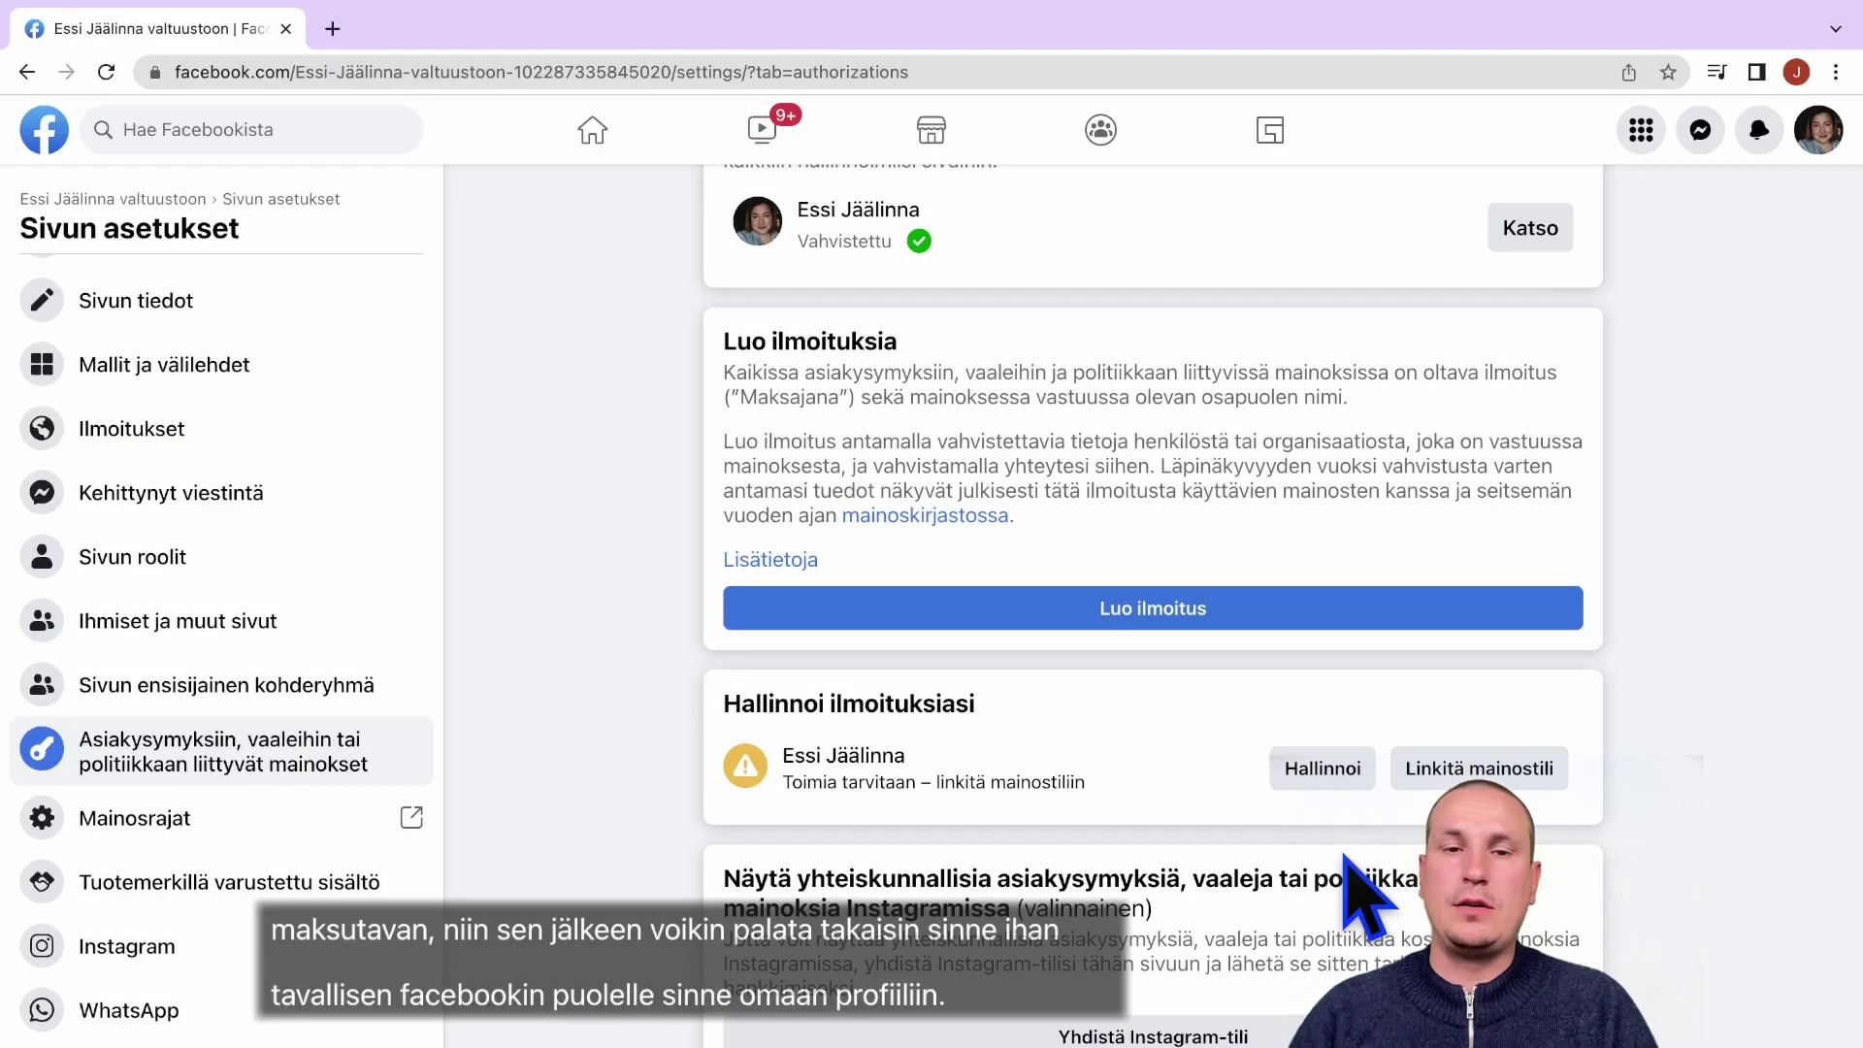
Toggle on the candidate's ad account under Linkitä mainostili and save the link
{"action": "left_click", "coordinate": [1463, 772]}
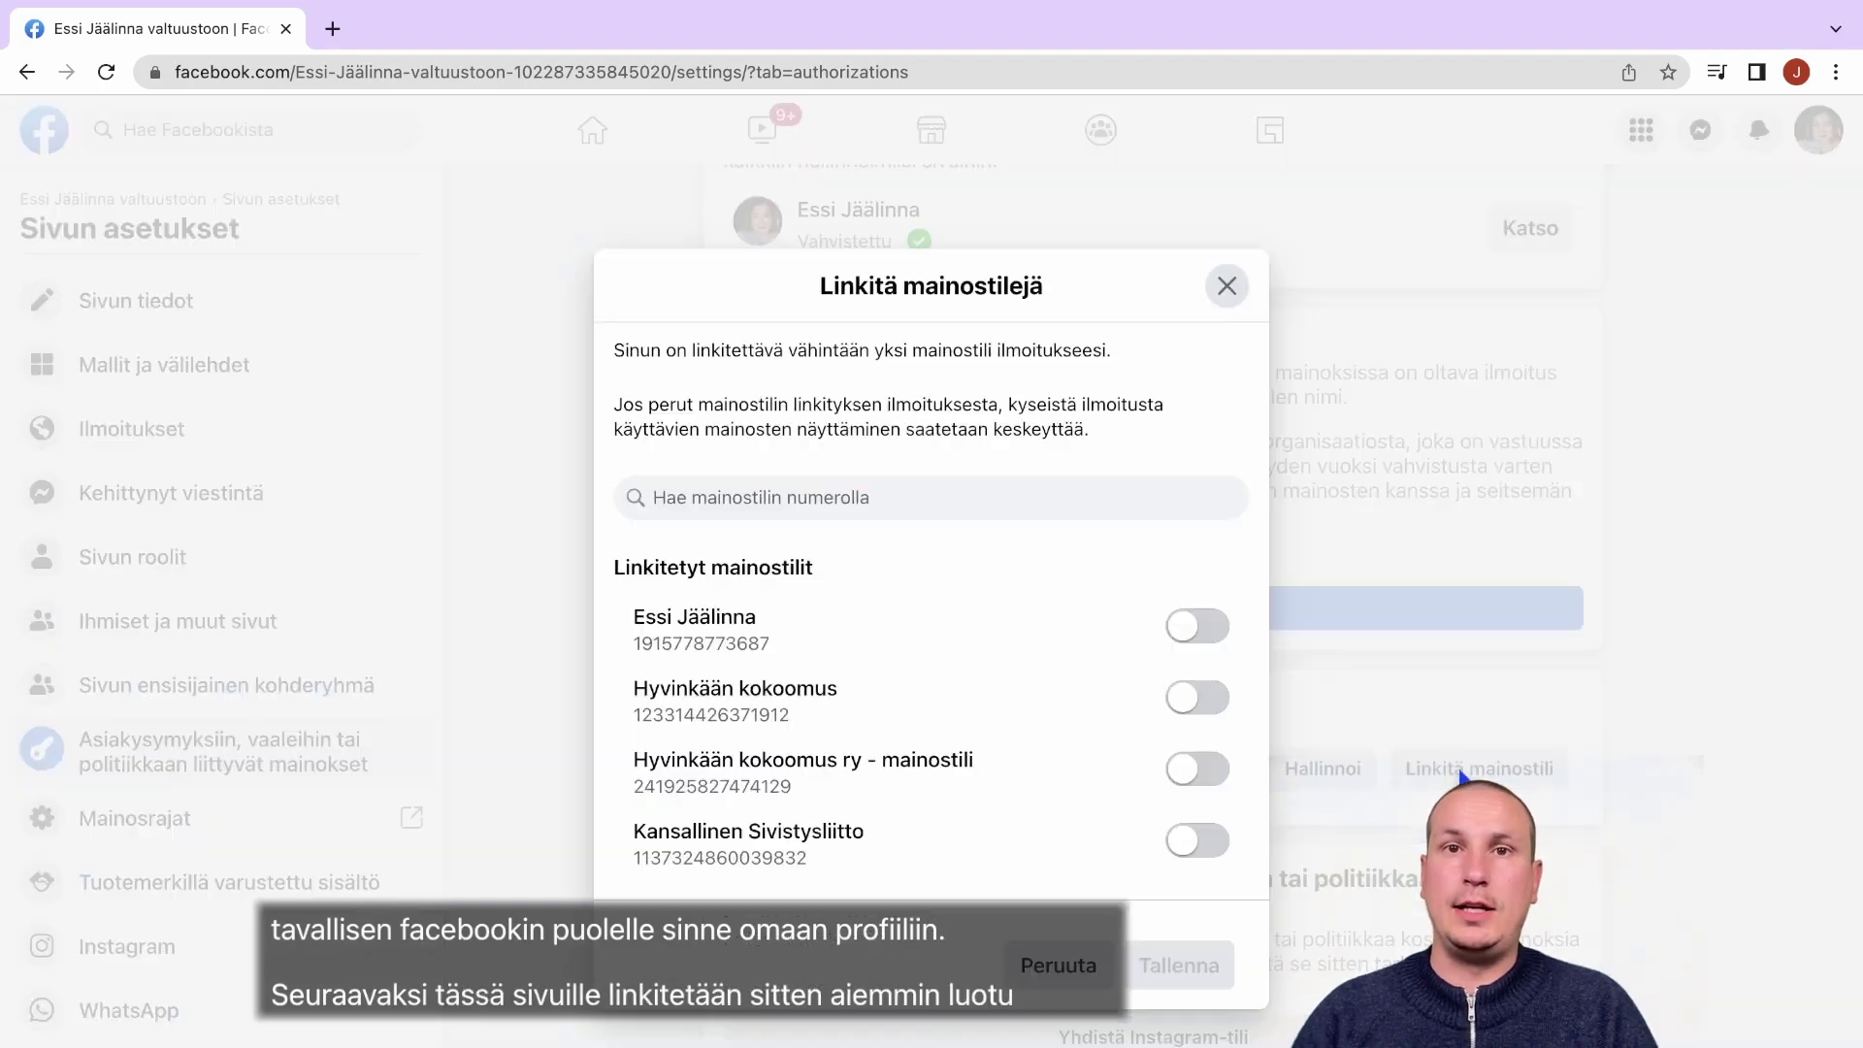
{"action": "left_click", "coordinate": [1195, 629]}
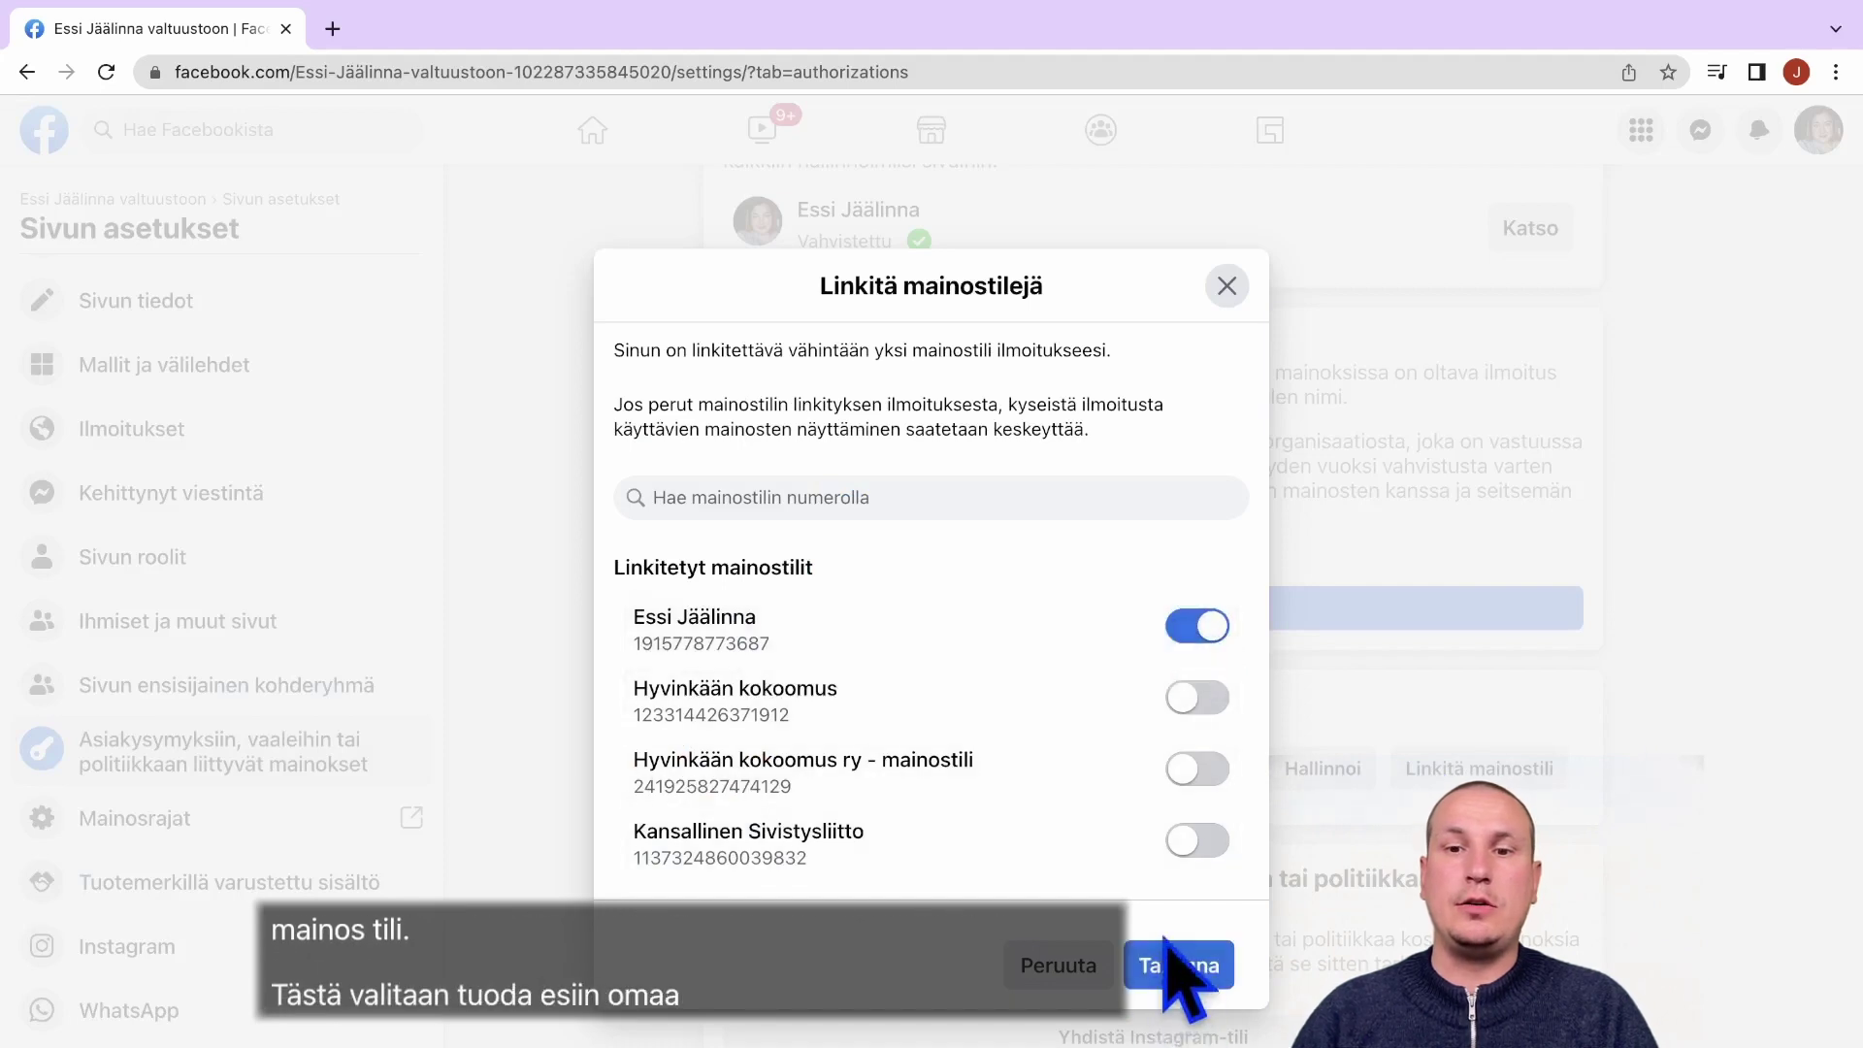
{"action": "left_click", "coordinate": [1176, 966]}
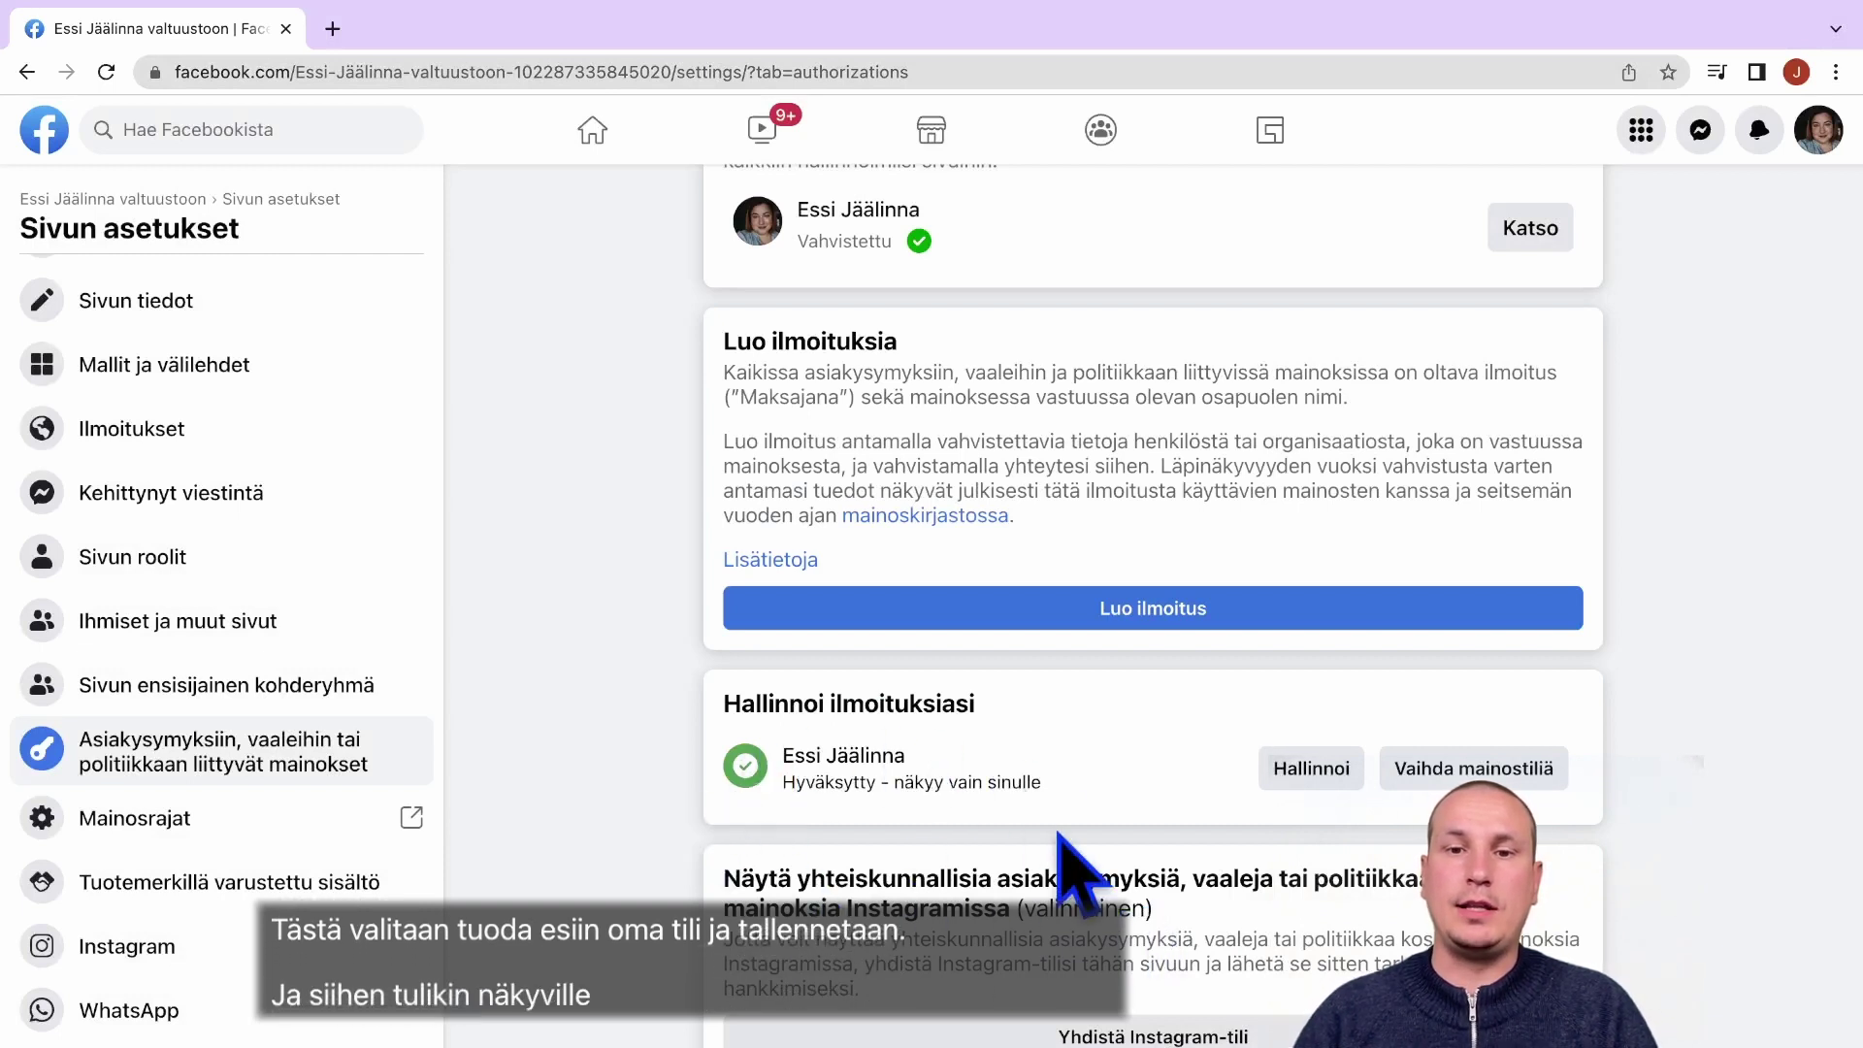
Scroll through the political-ads authorisation settings to review the completed steps
{"action": "scroll", "coordinate": [1077, 868], "scroll_direction": "up", "scroll_amount": 7}
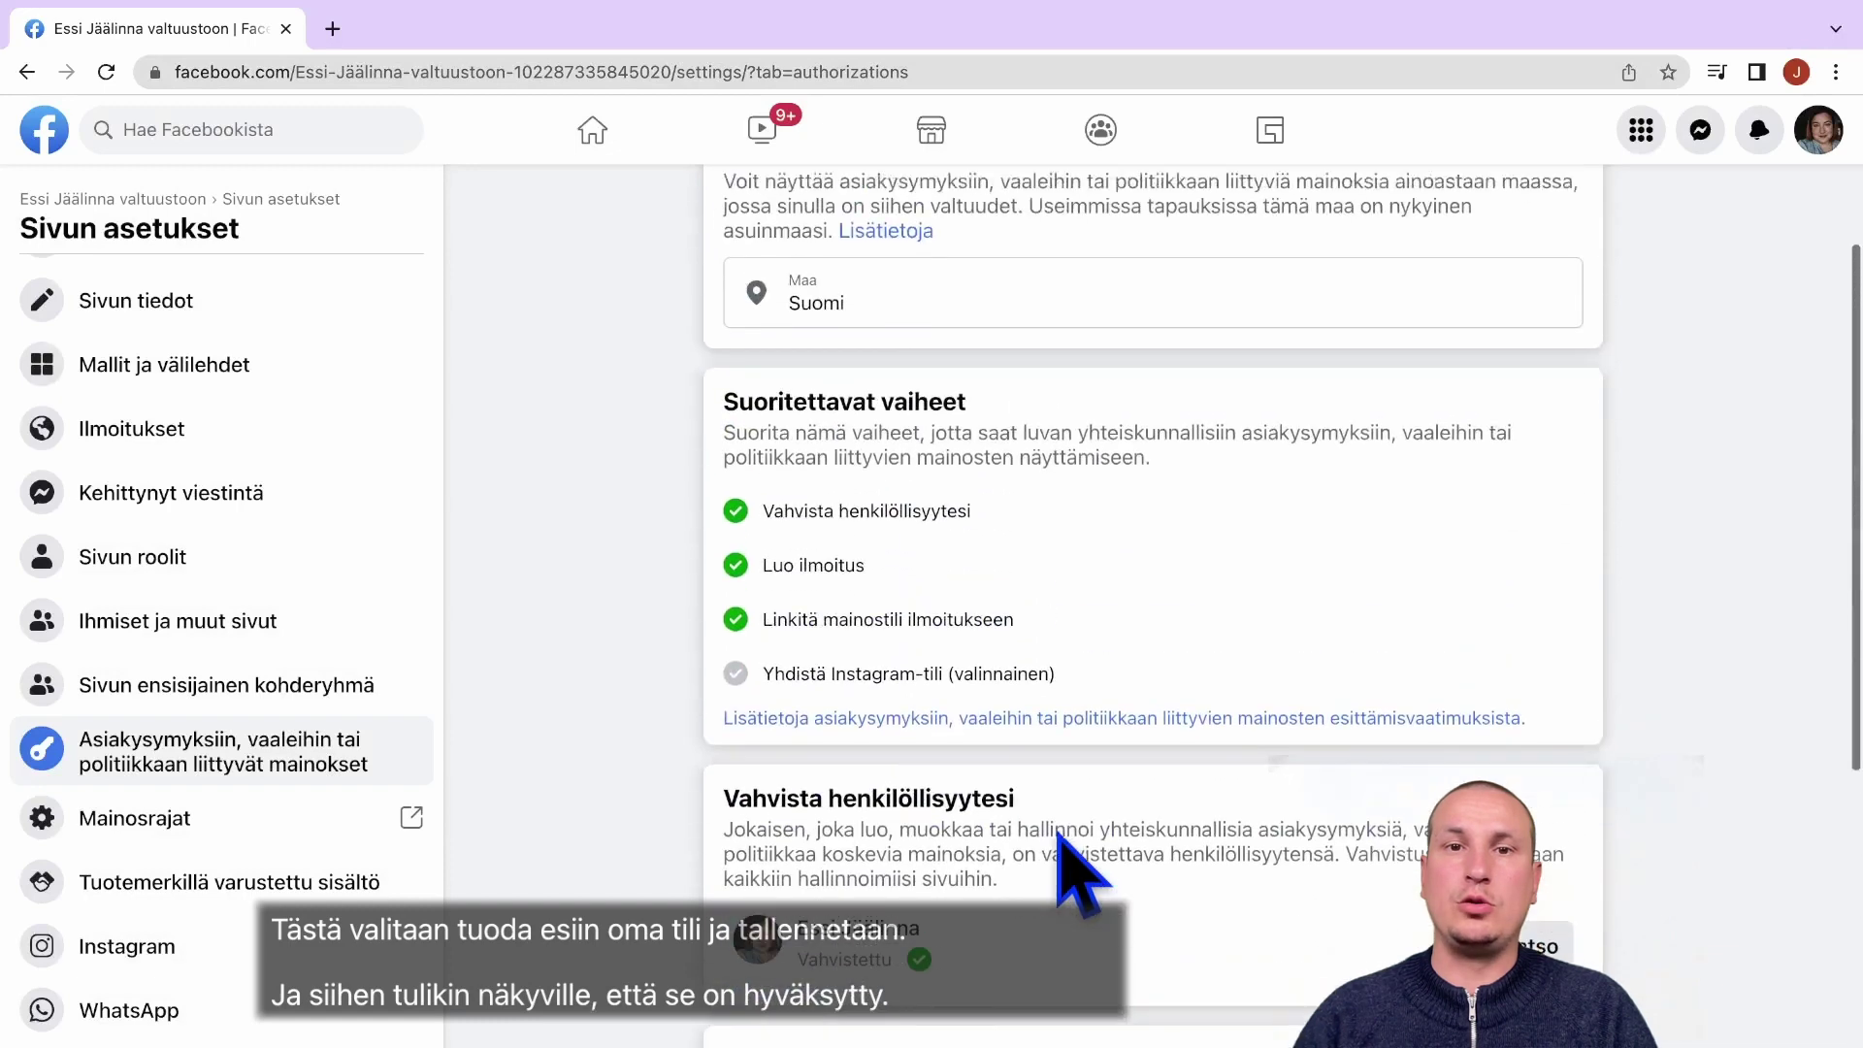
{"action": "scroll", "coordinate": [1077, 868], "scroll_direction": "up", "scroll_amount": 2}
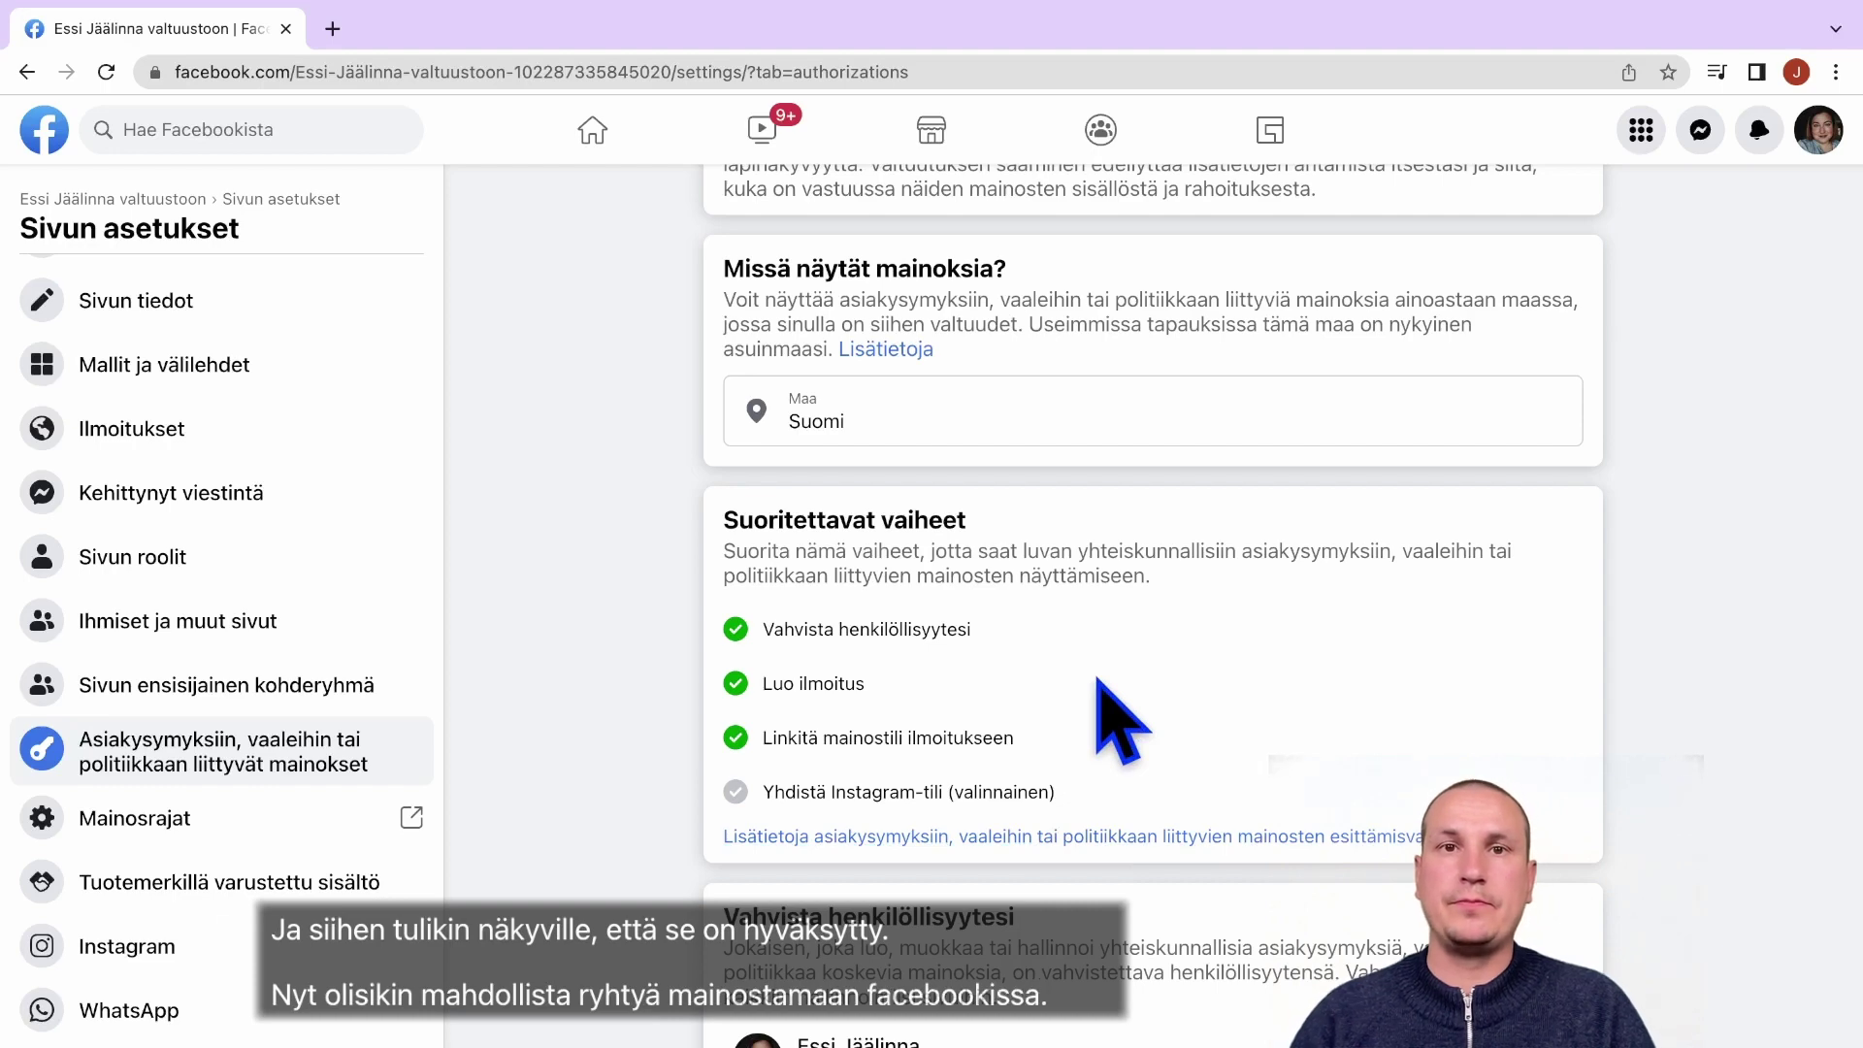
{"action": "scroll", "coordinate": [1097, 679], "scroll_direction": "down", "scroll_amount": 9}
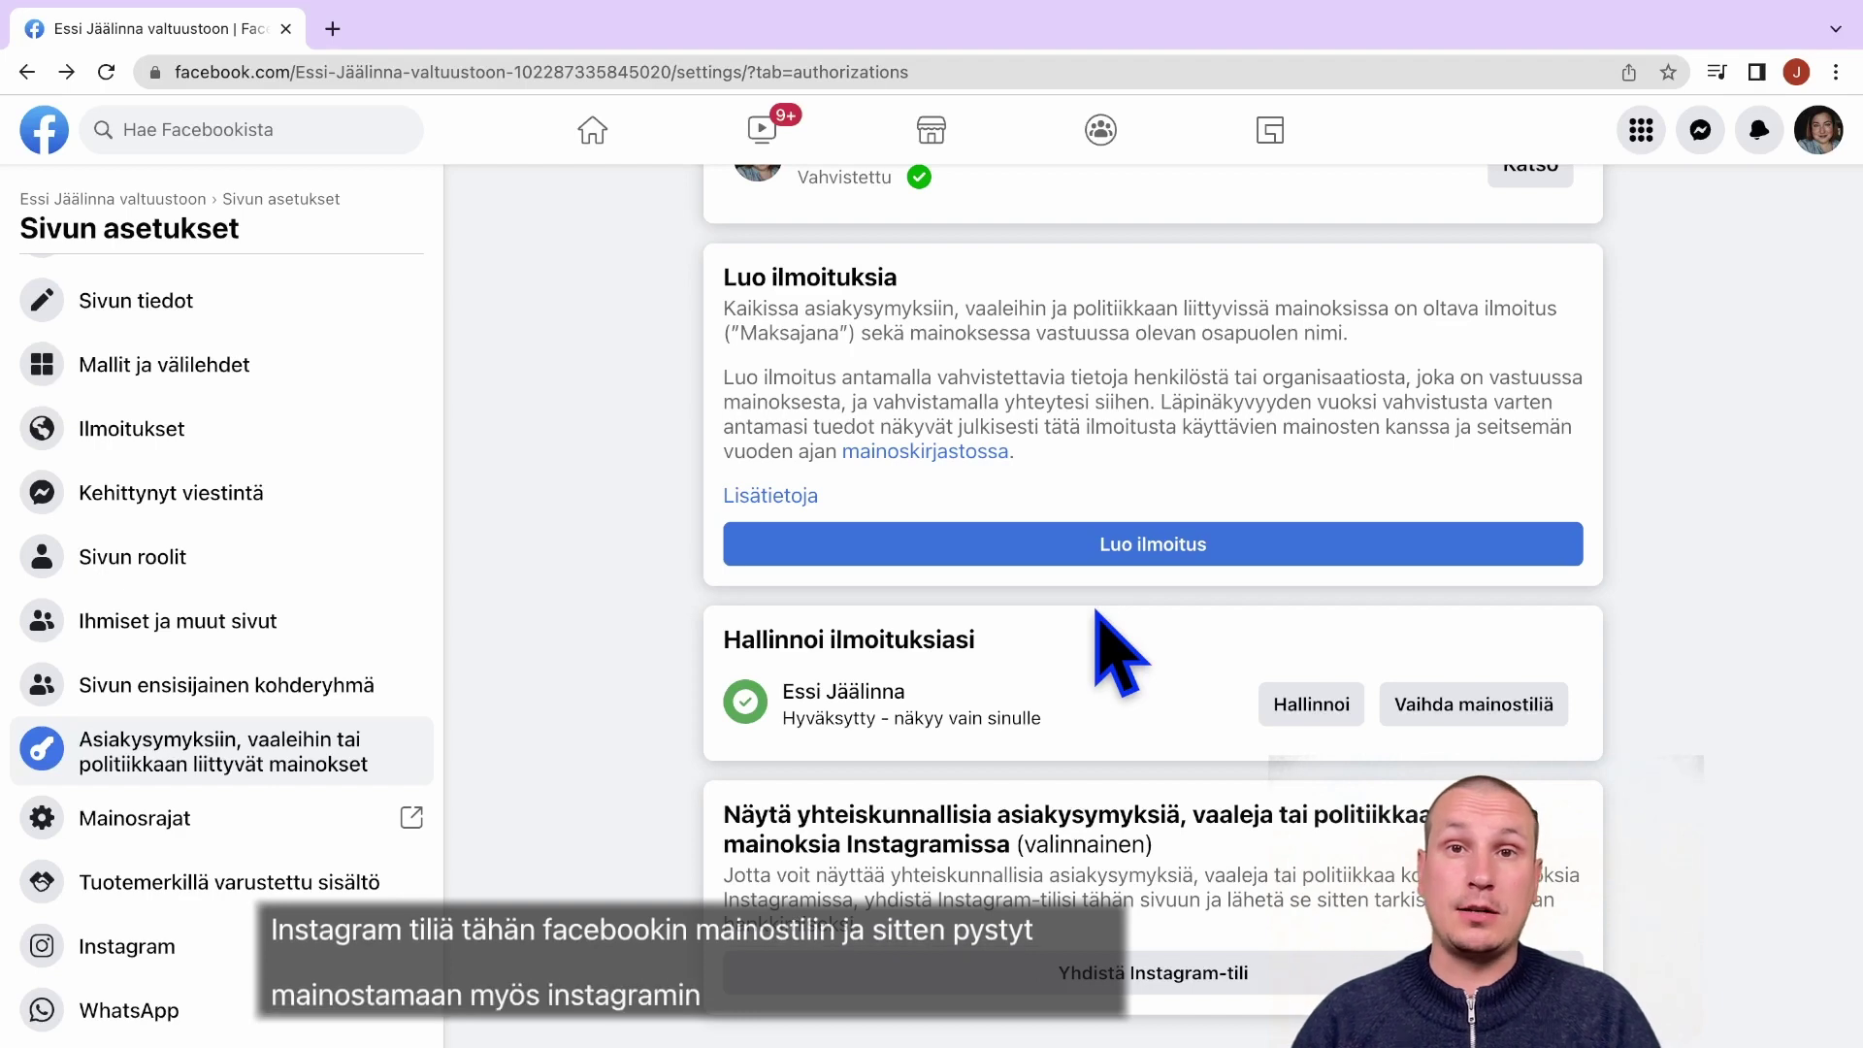
{"action": "scroll", "coordinate": [800, 602], "scroll_direction": "up", "scroll_amount": 7}
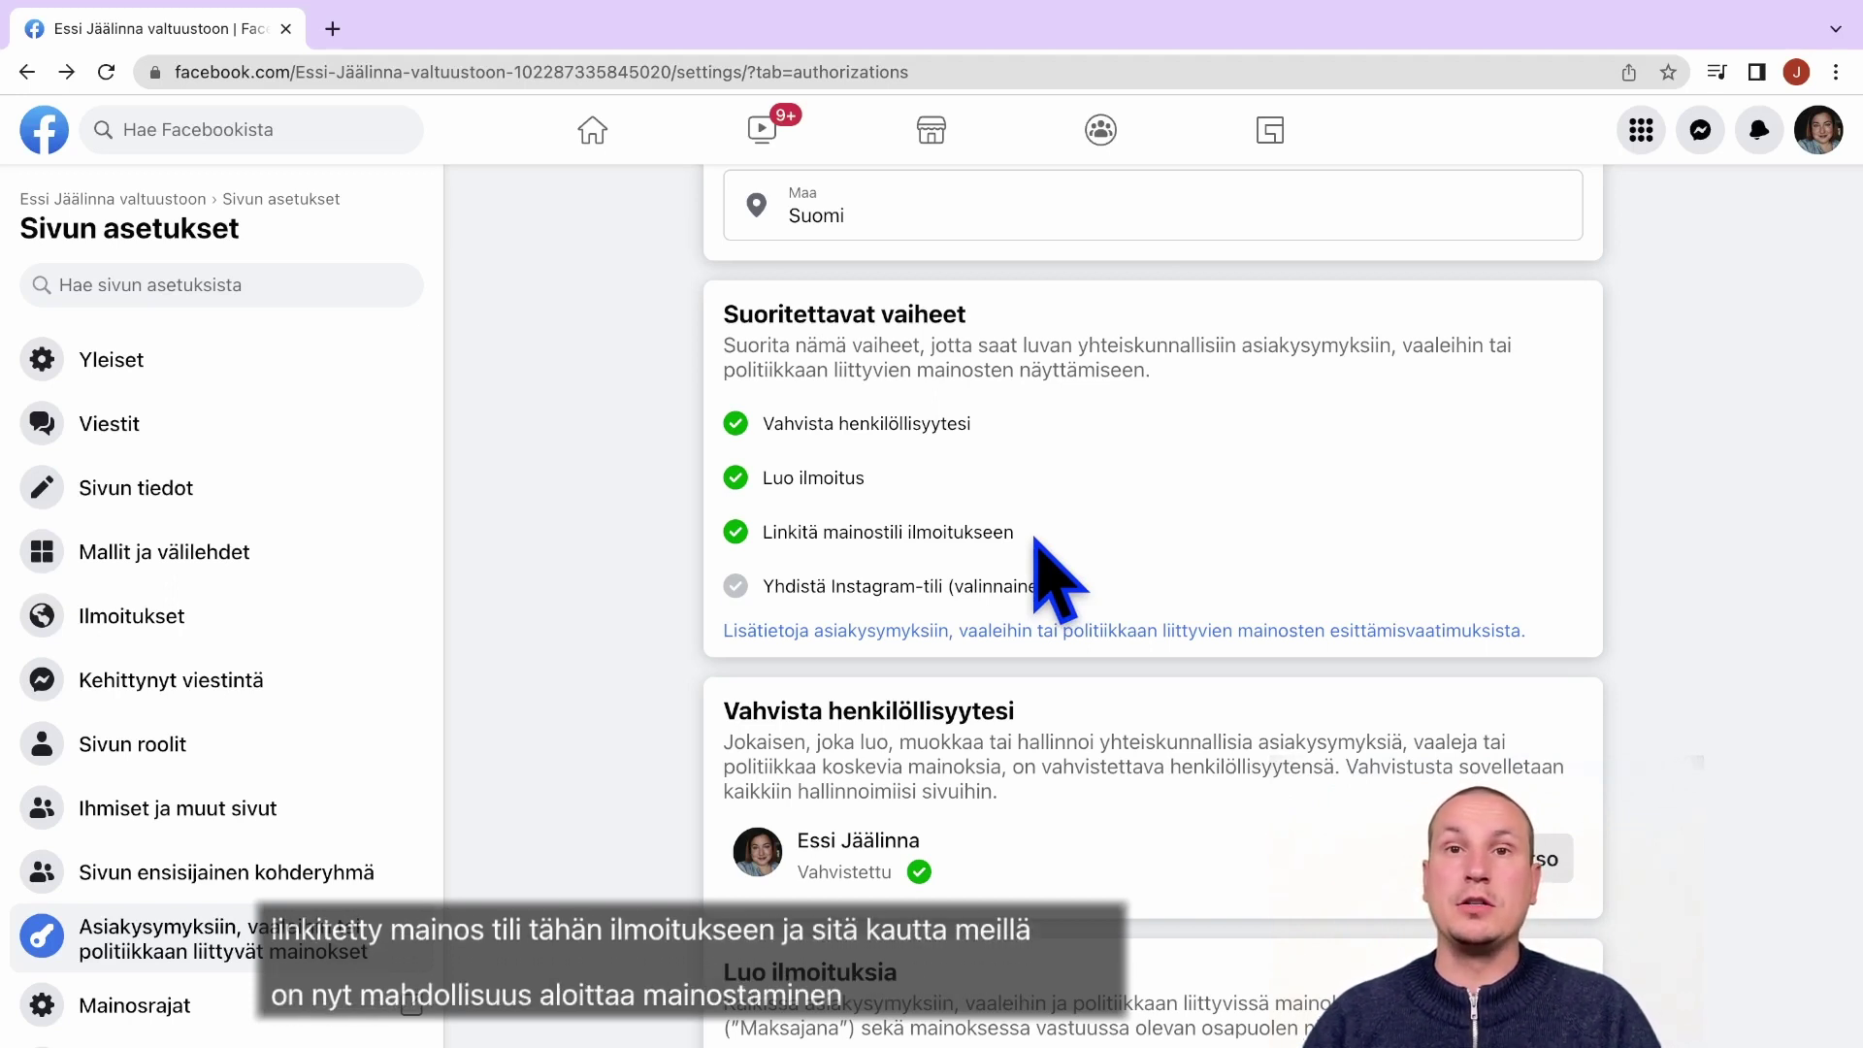
{"action": "scroll", "coordinate": [1043, 562], "scroll_direction": "up", "scroll_amount": 5}
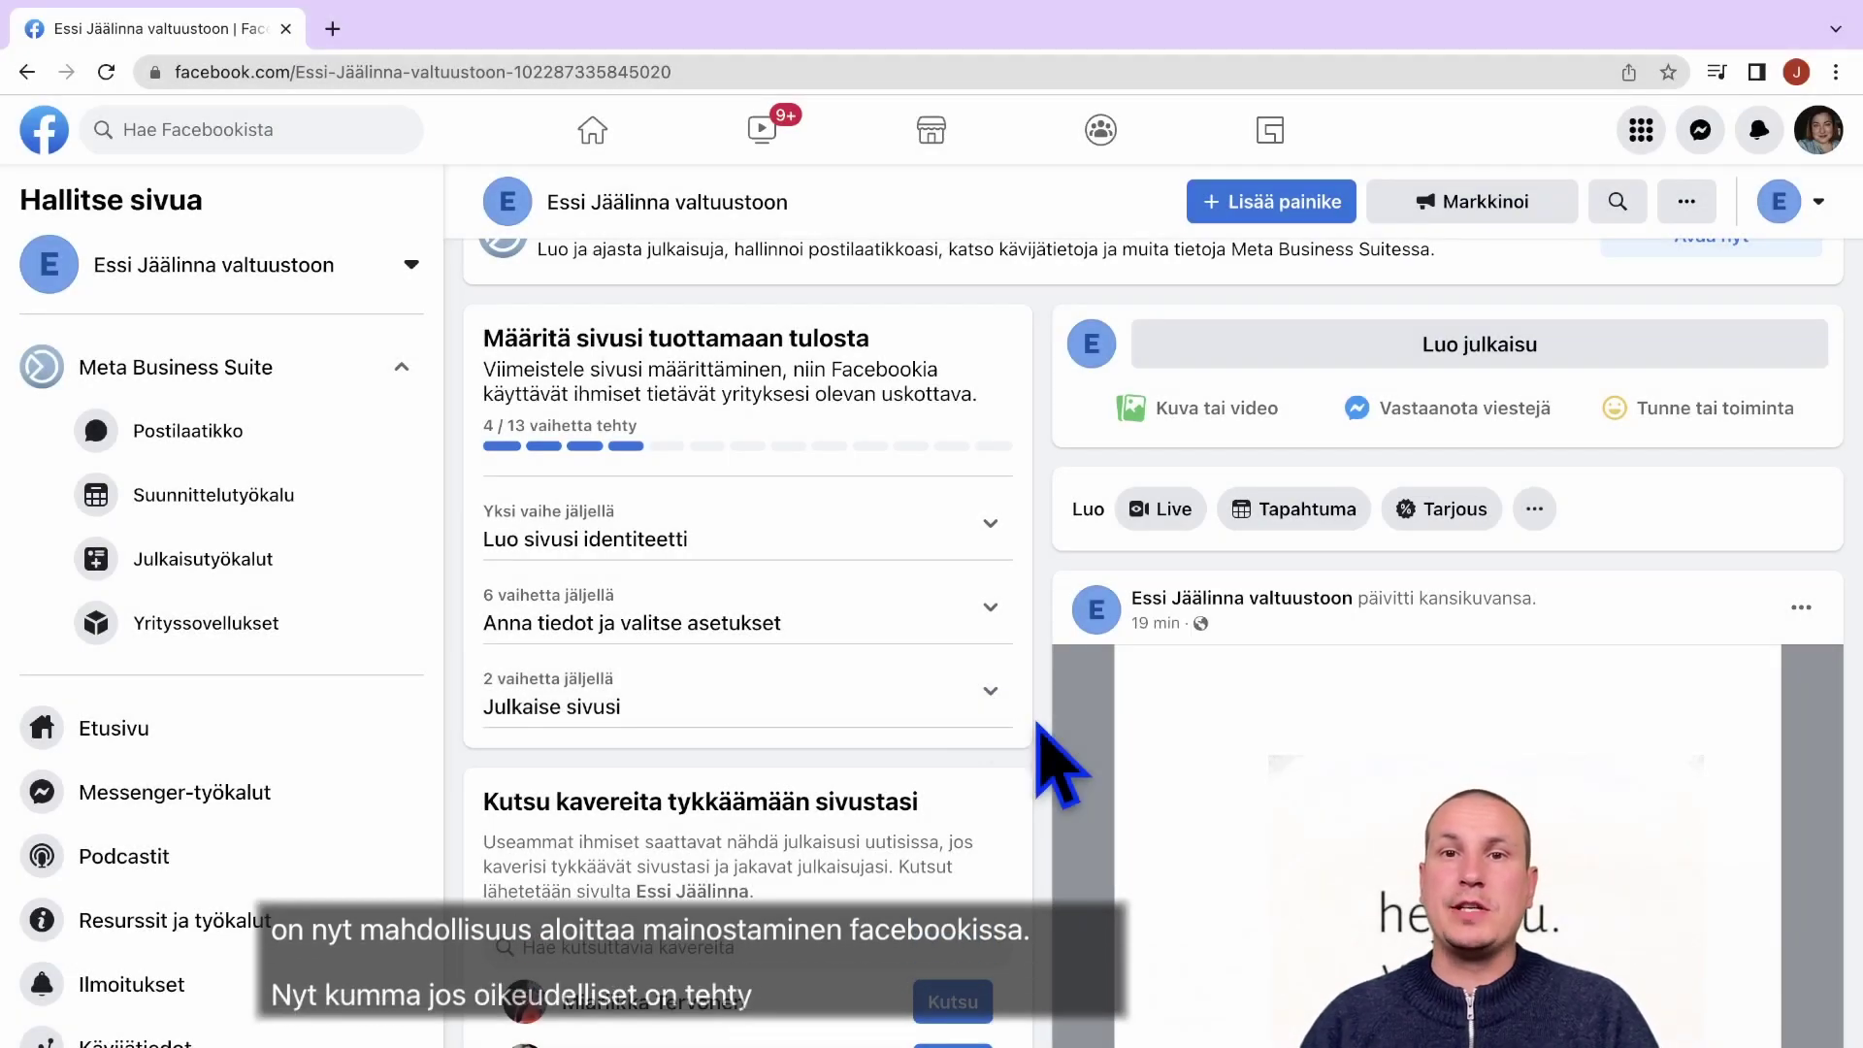
{"action": "scroll", "coordinate": [1040, 724], "scroll_direction": "up", "scroll_amount": 6}
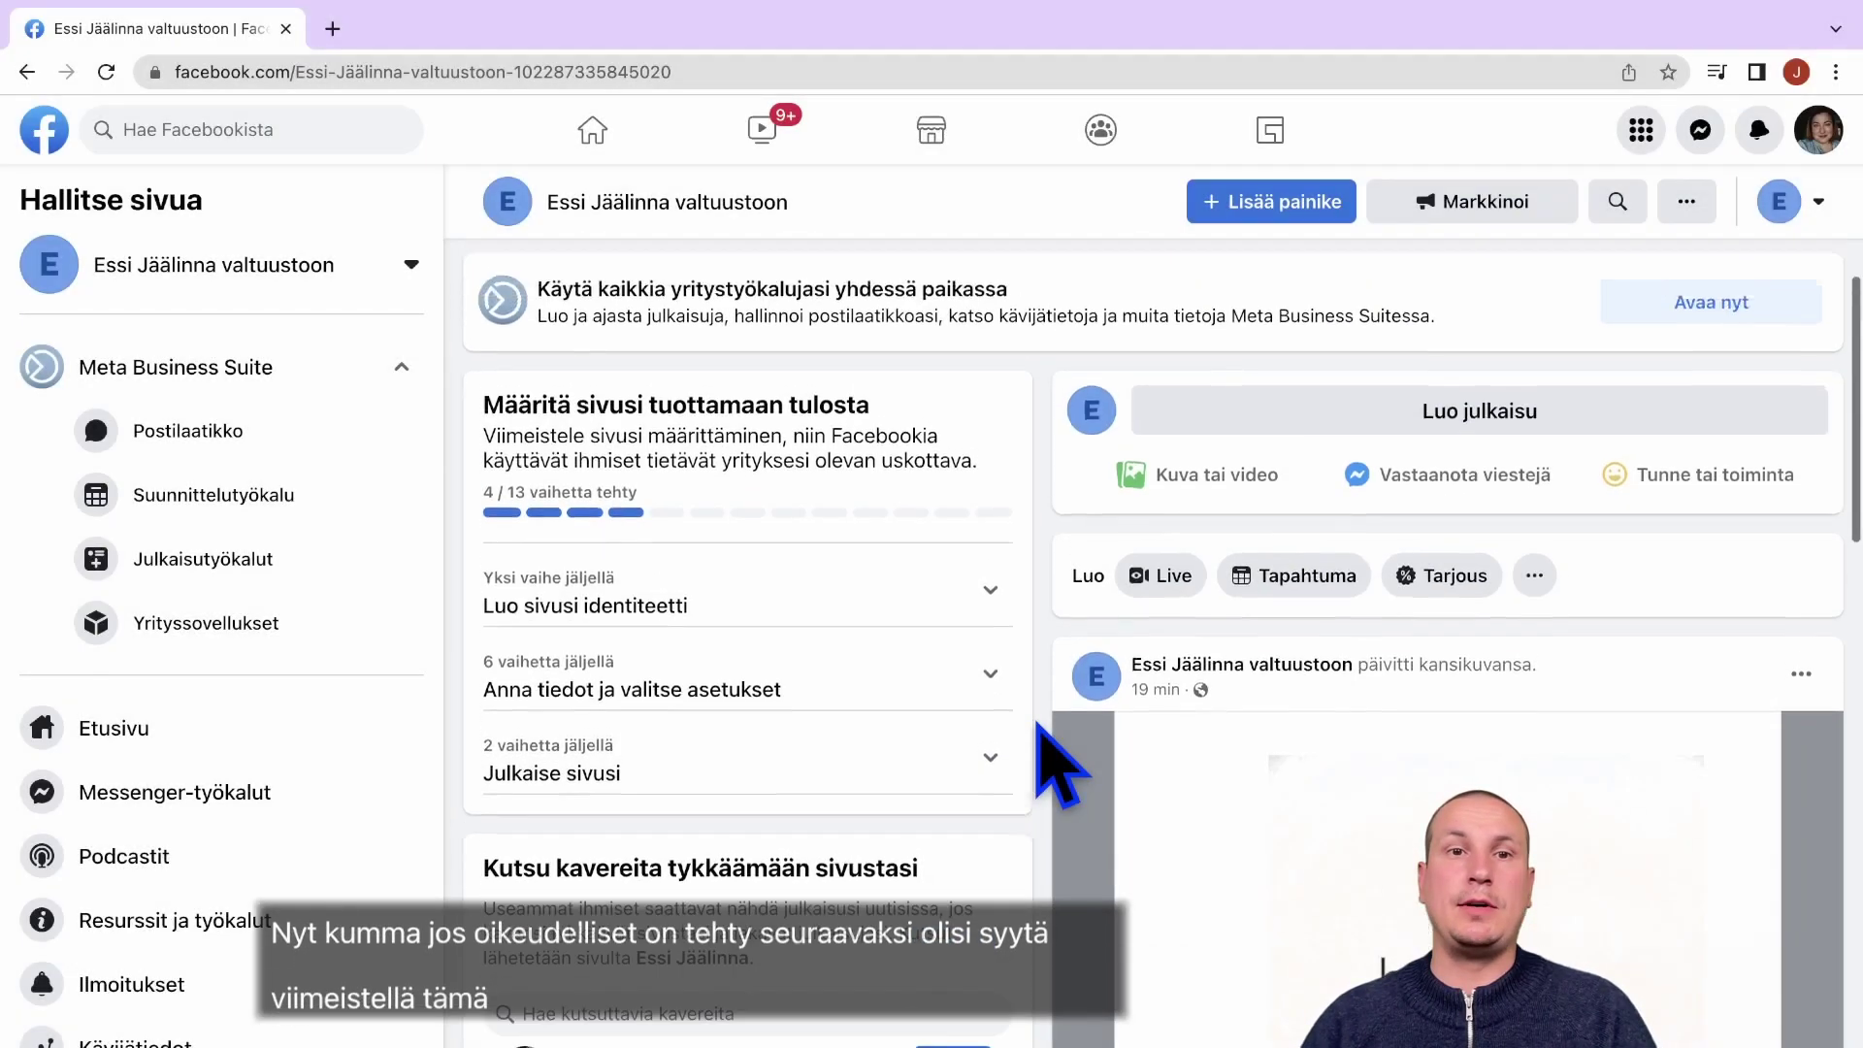
{"action": "scroll", "coordinate": [1040, 724], "scroll_direction": "down", "scroll_amount": 6}
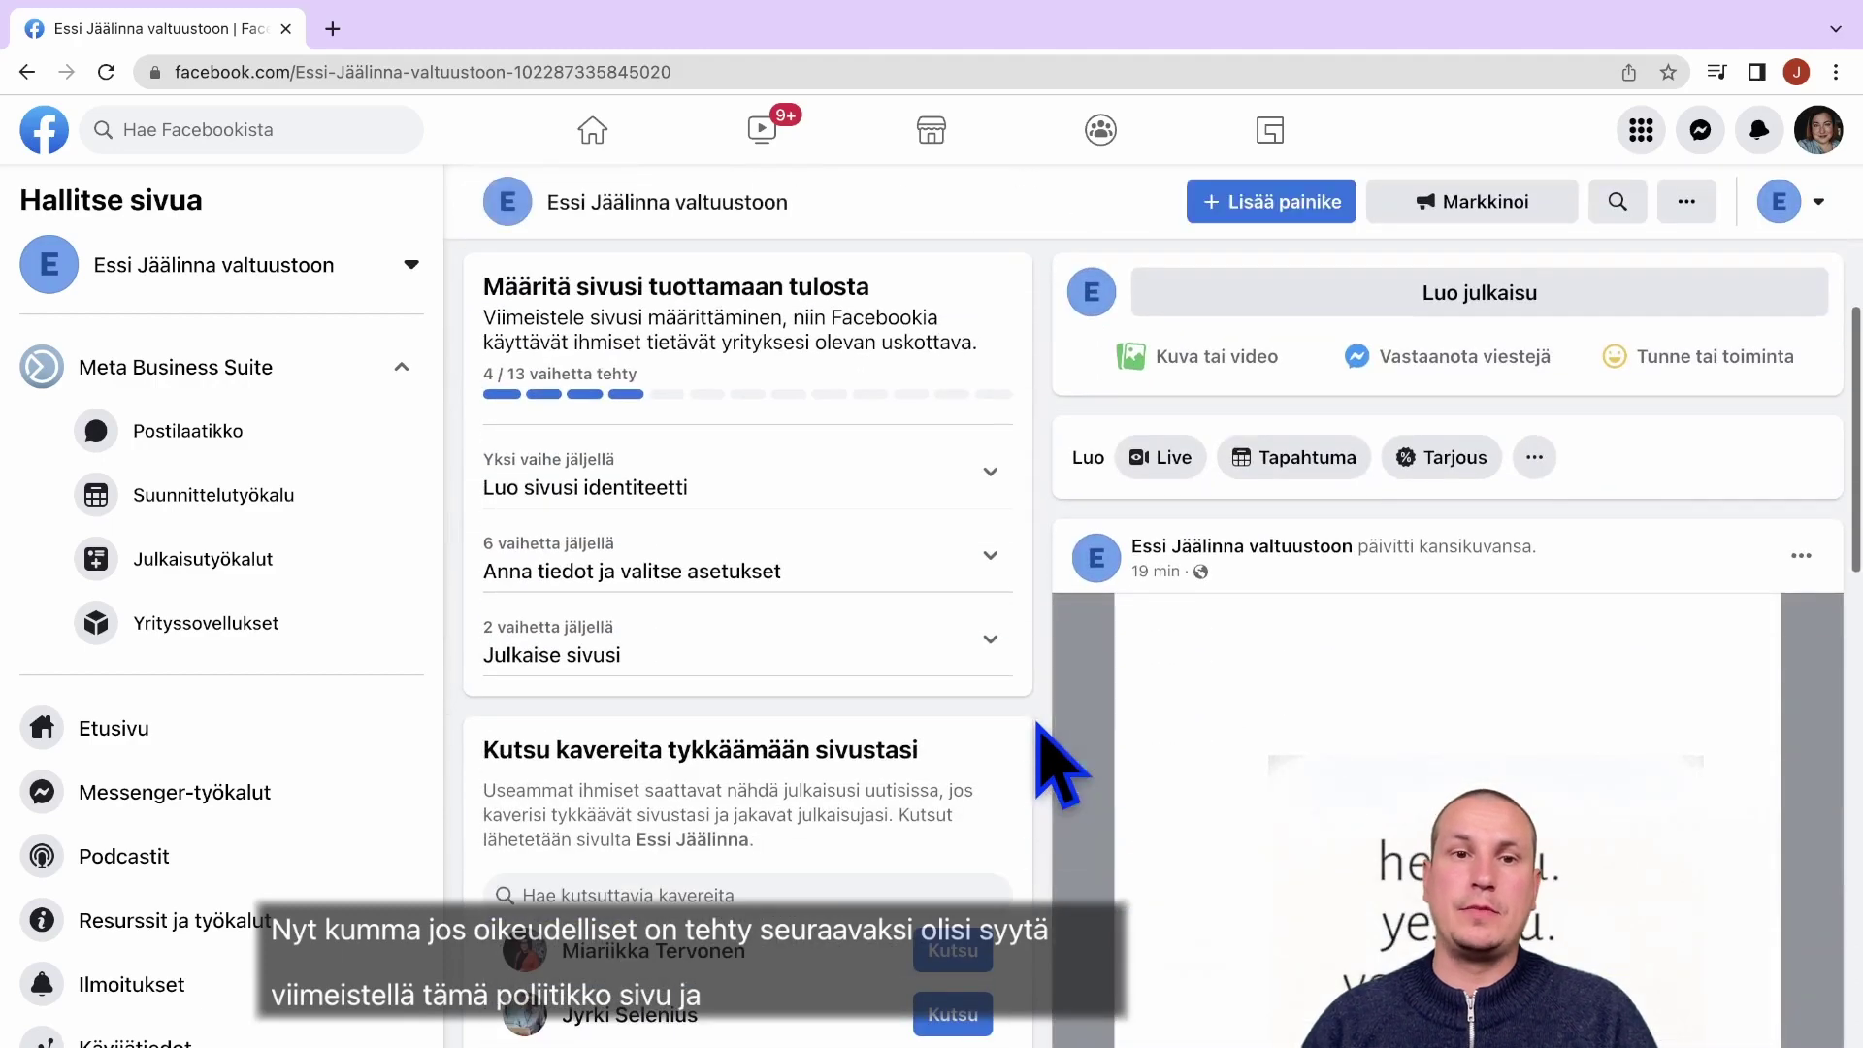
{"action": "left_click", "coordinate": [989, 473]}
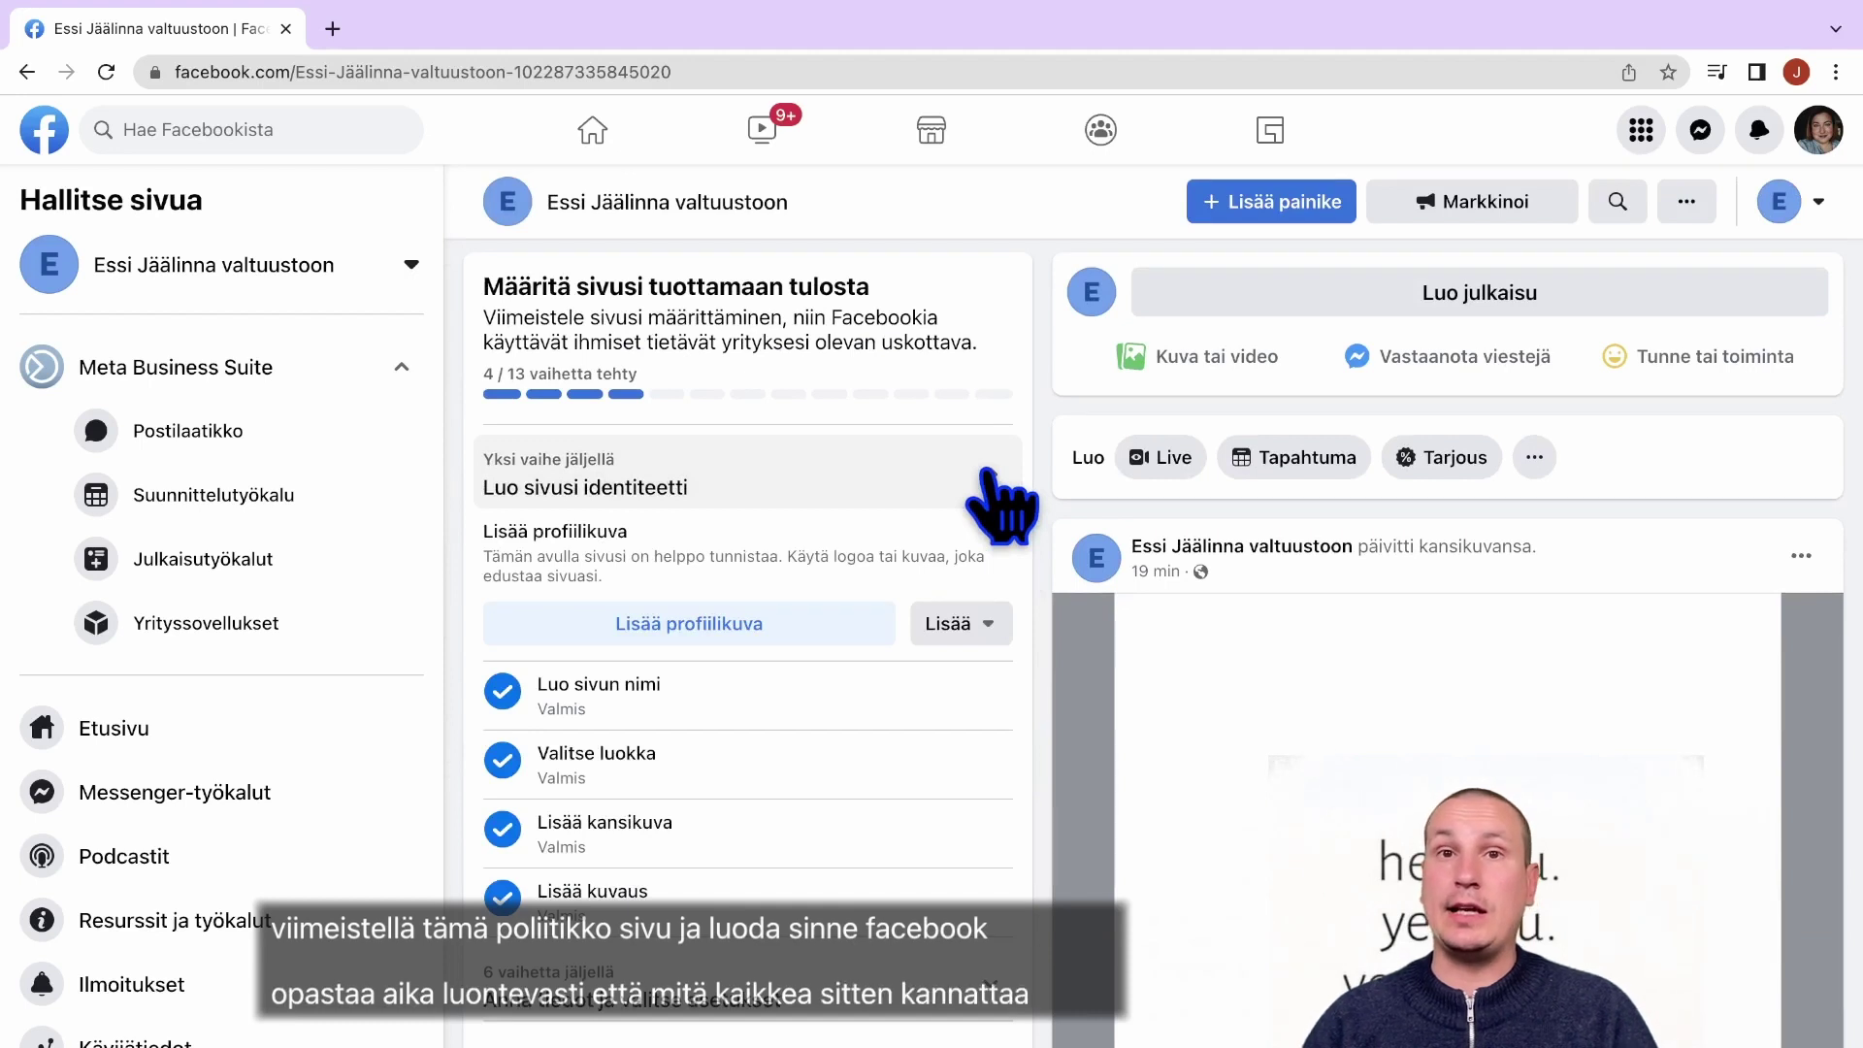
{"action": "left_click", "coordinate": [999, 504]}
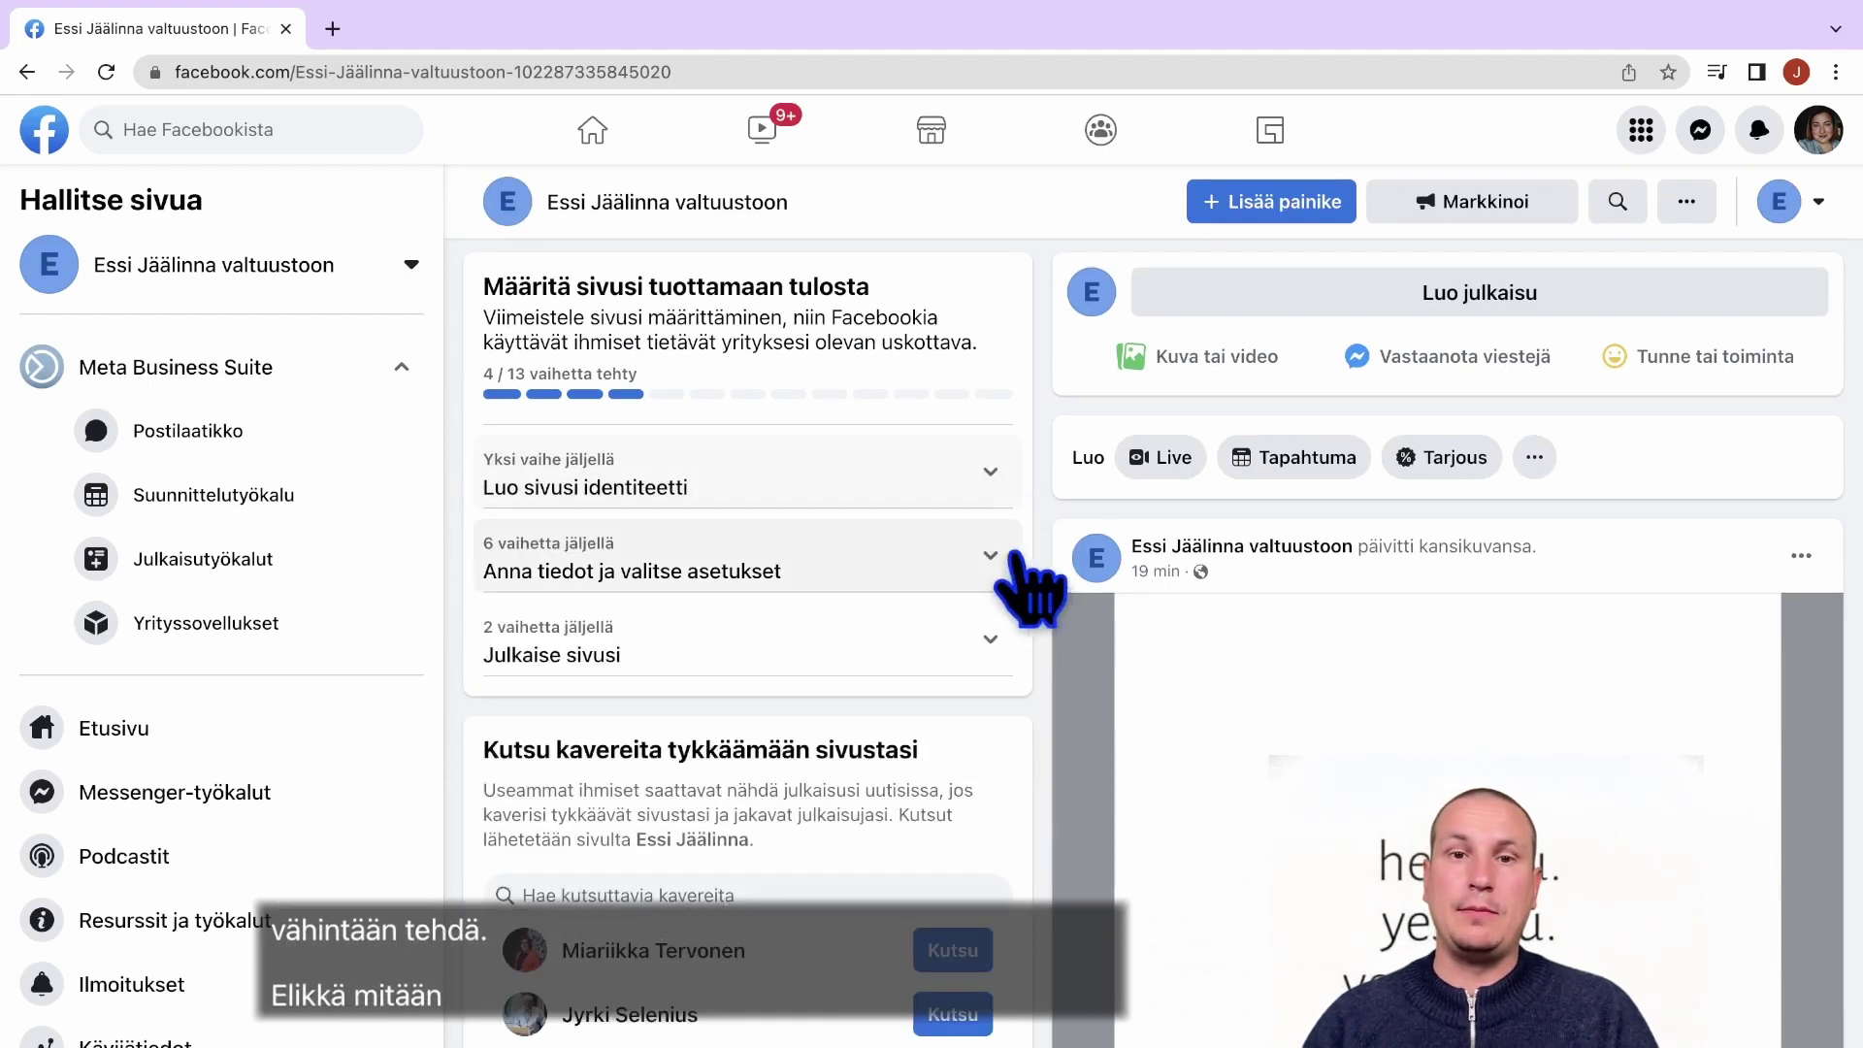
{"action": "left_click", "coordinate": [996, 563]}
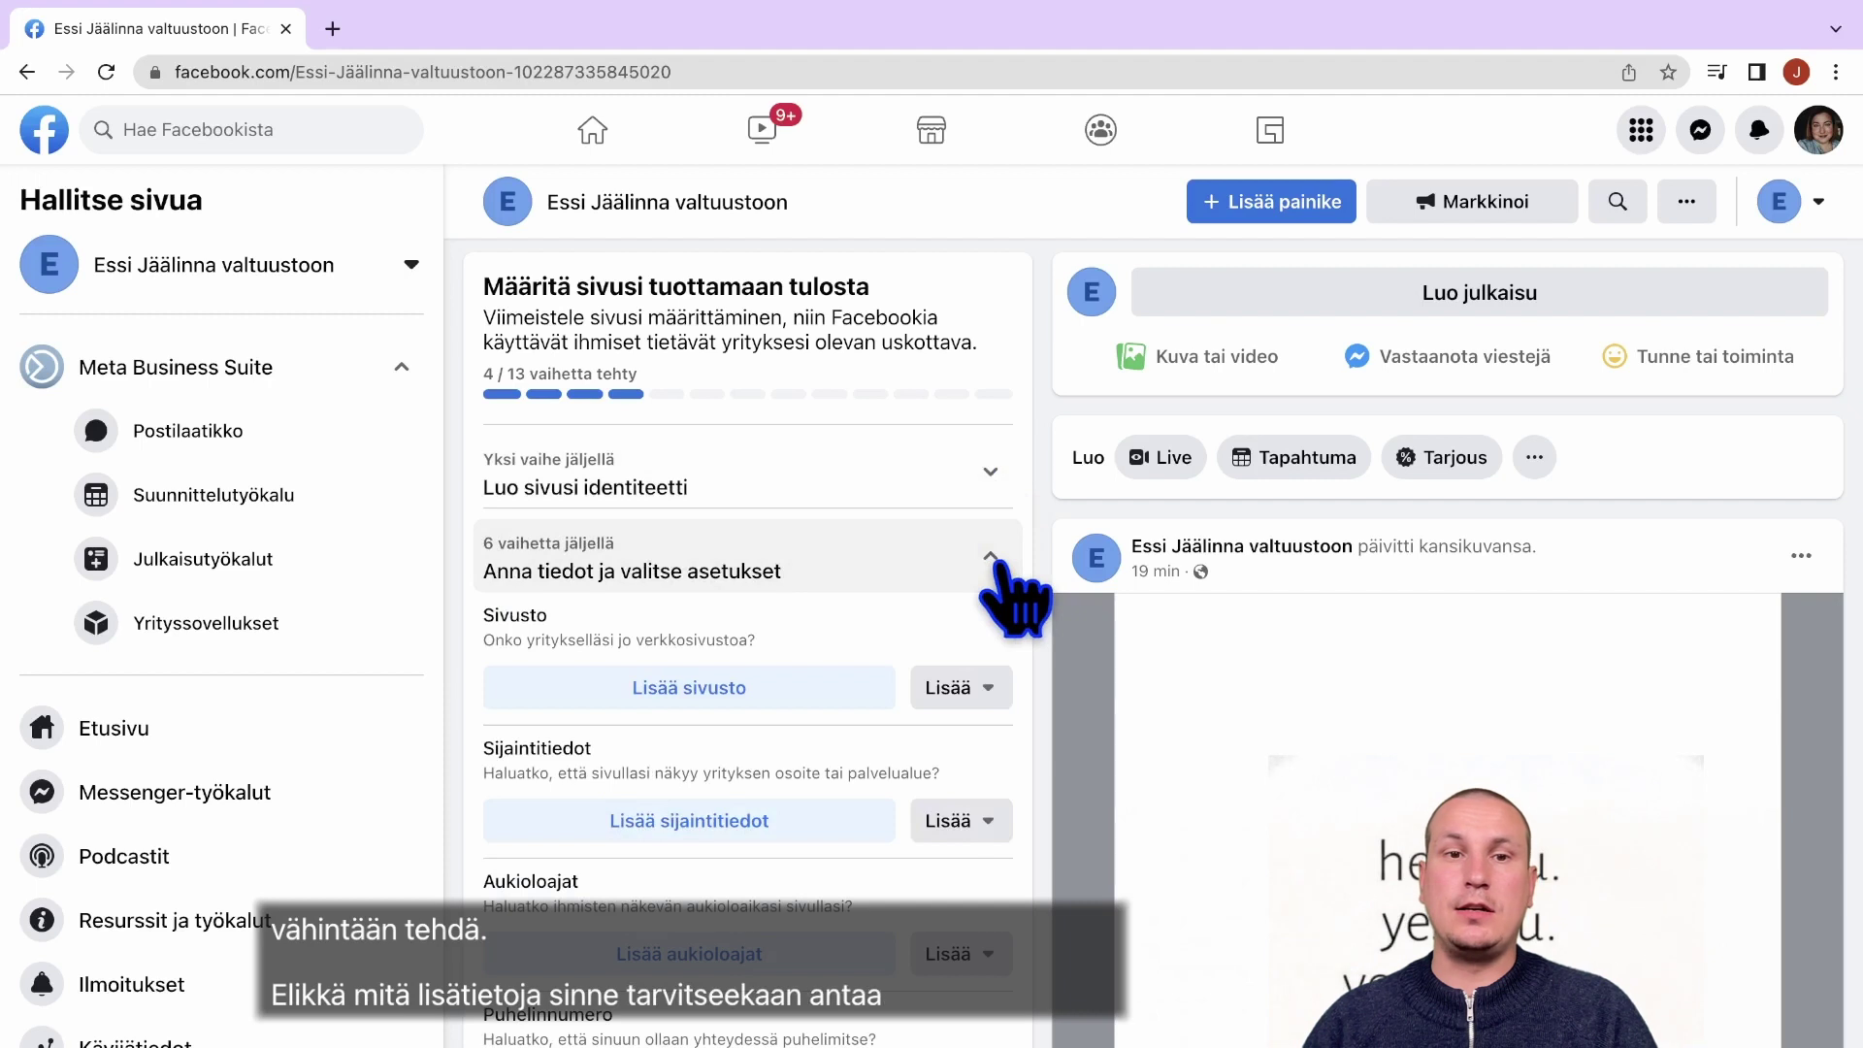
{"action": "left_click", "coordinate": [993, 564]}
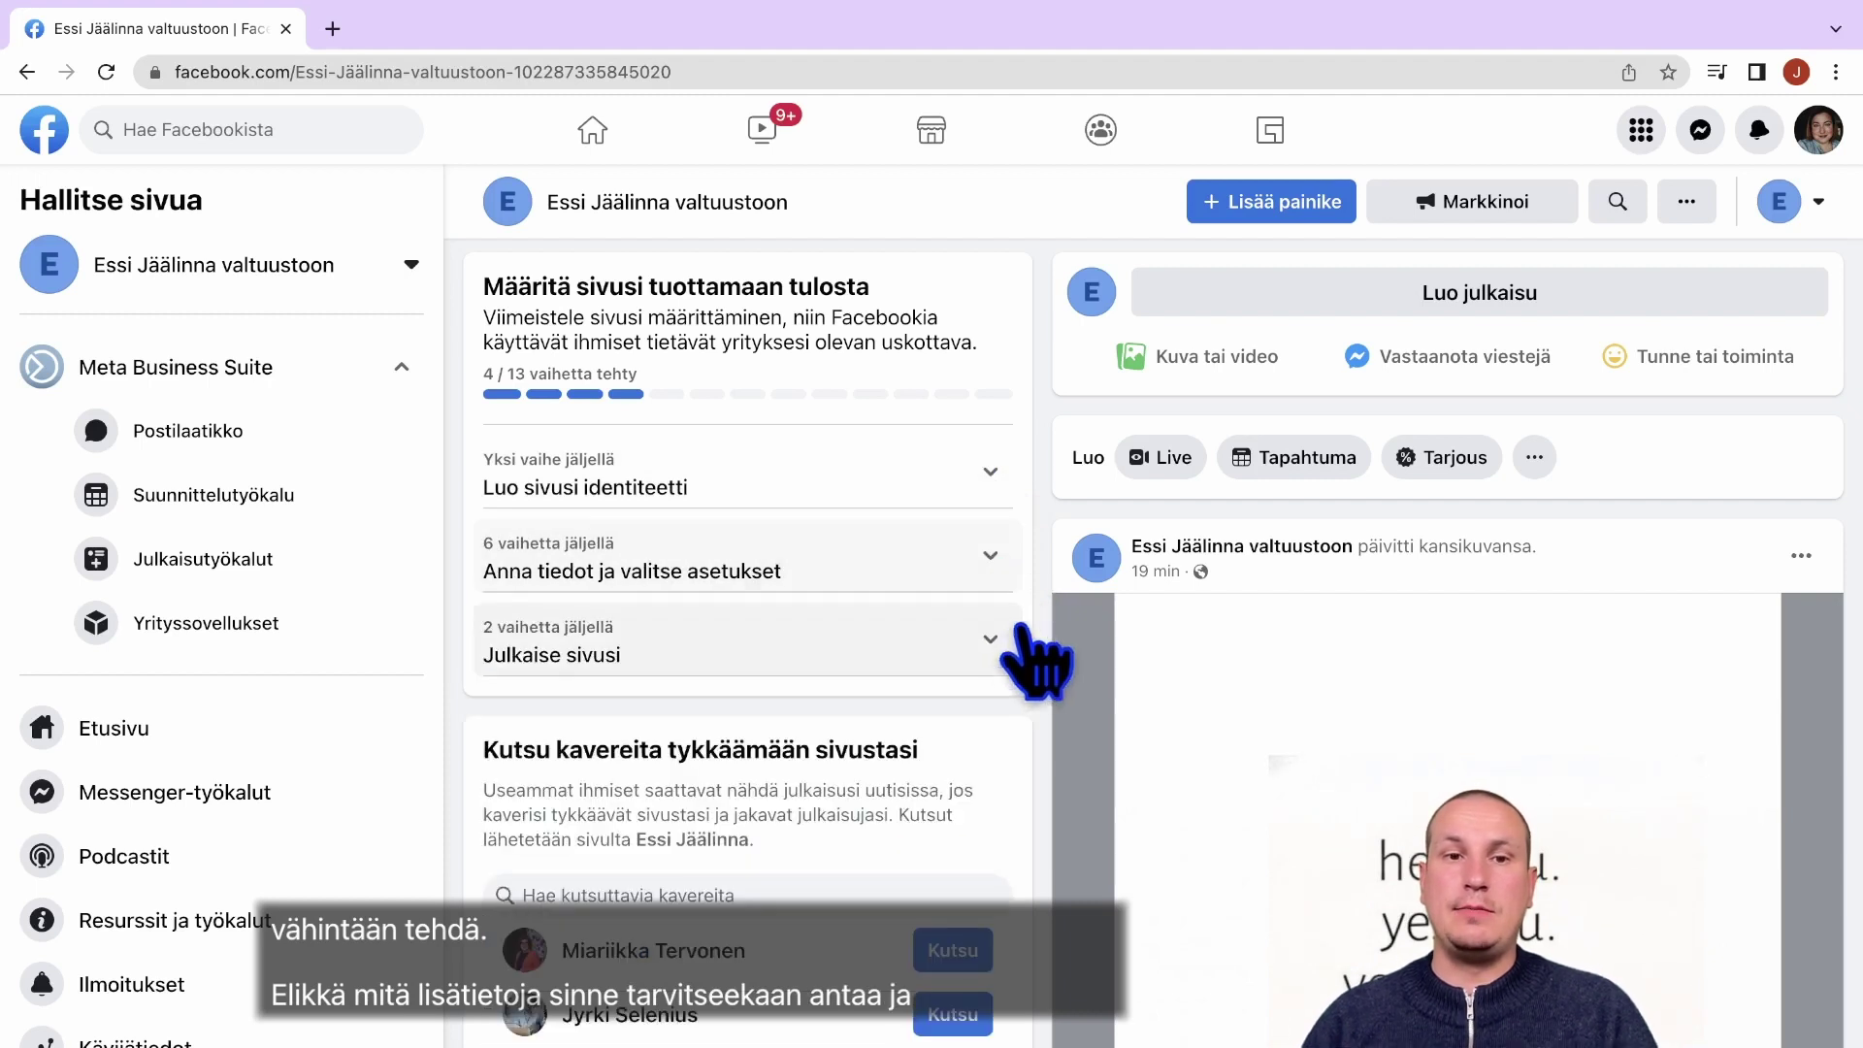
{"action": "left_click", "coordinate": [1000, 652]}
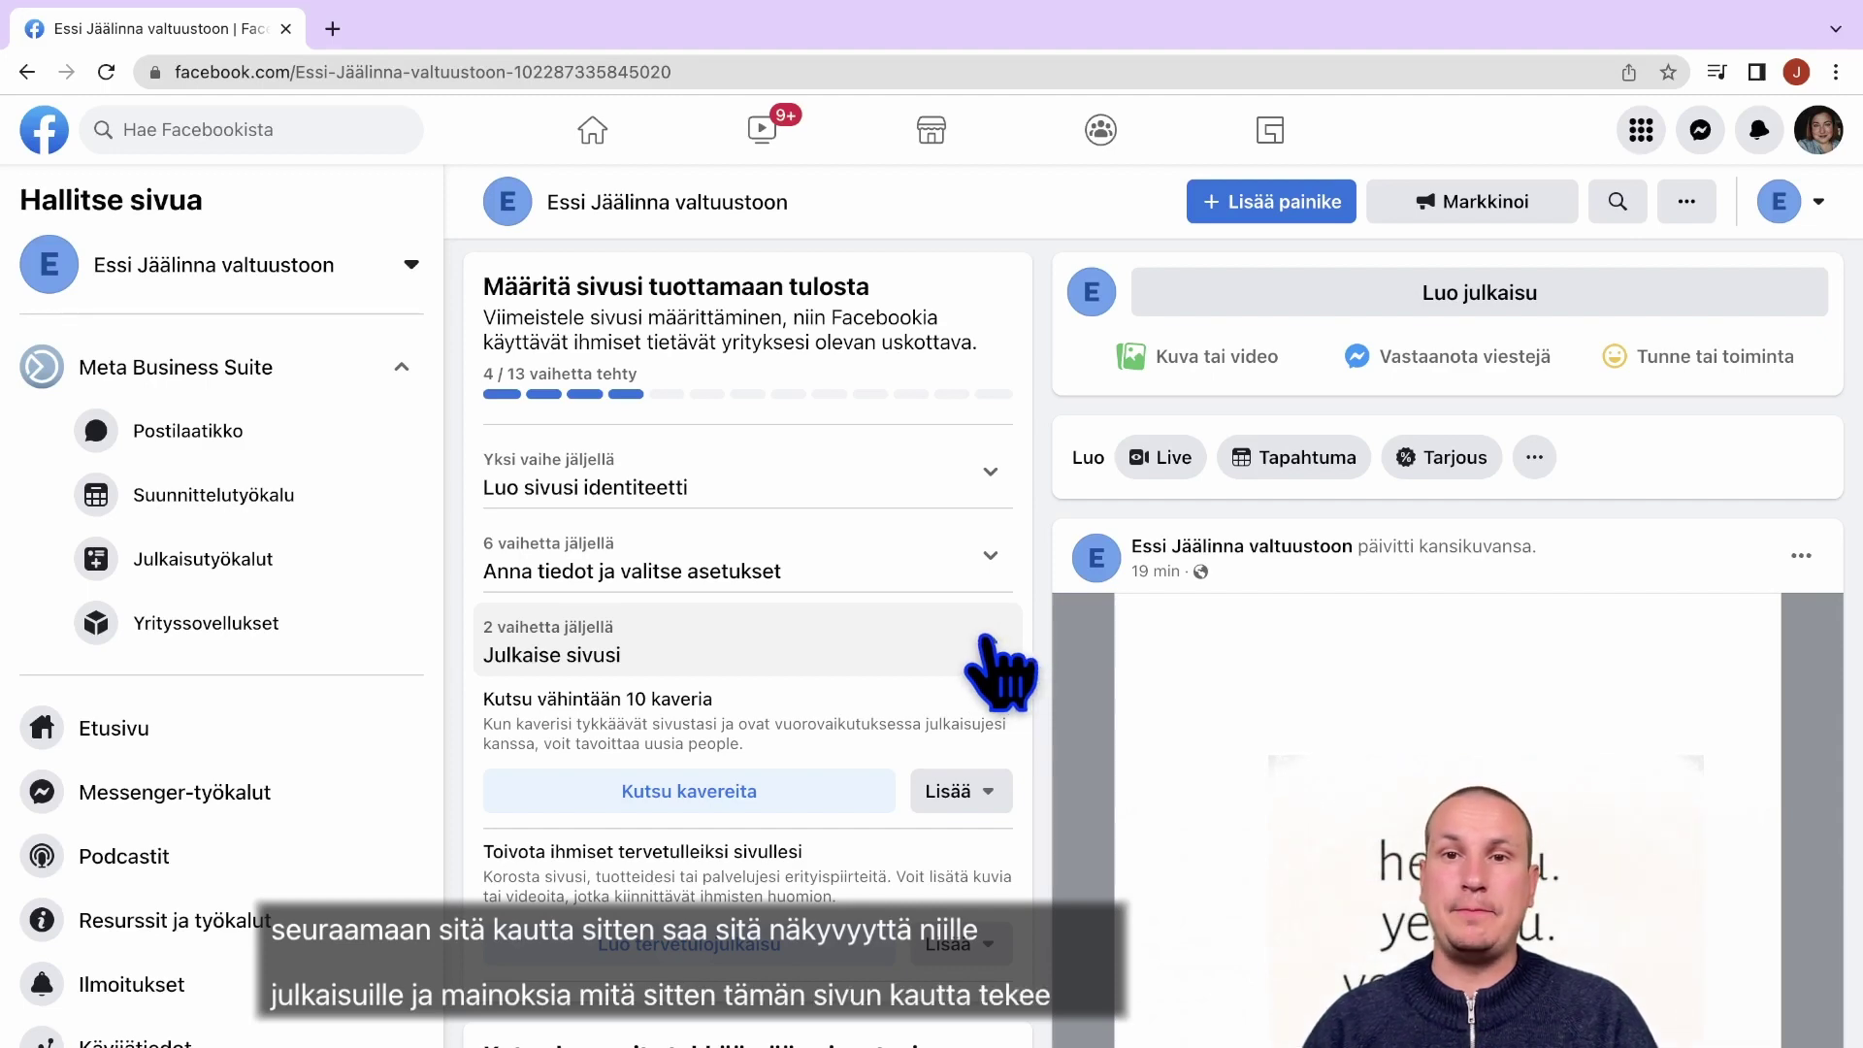
{"action": "left_click", "coordinate": [990, 646]}
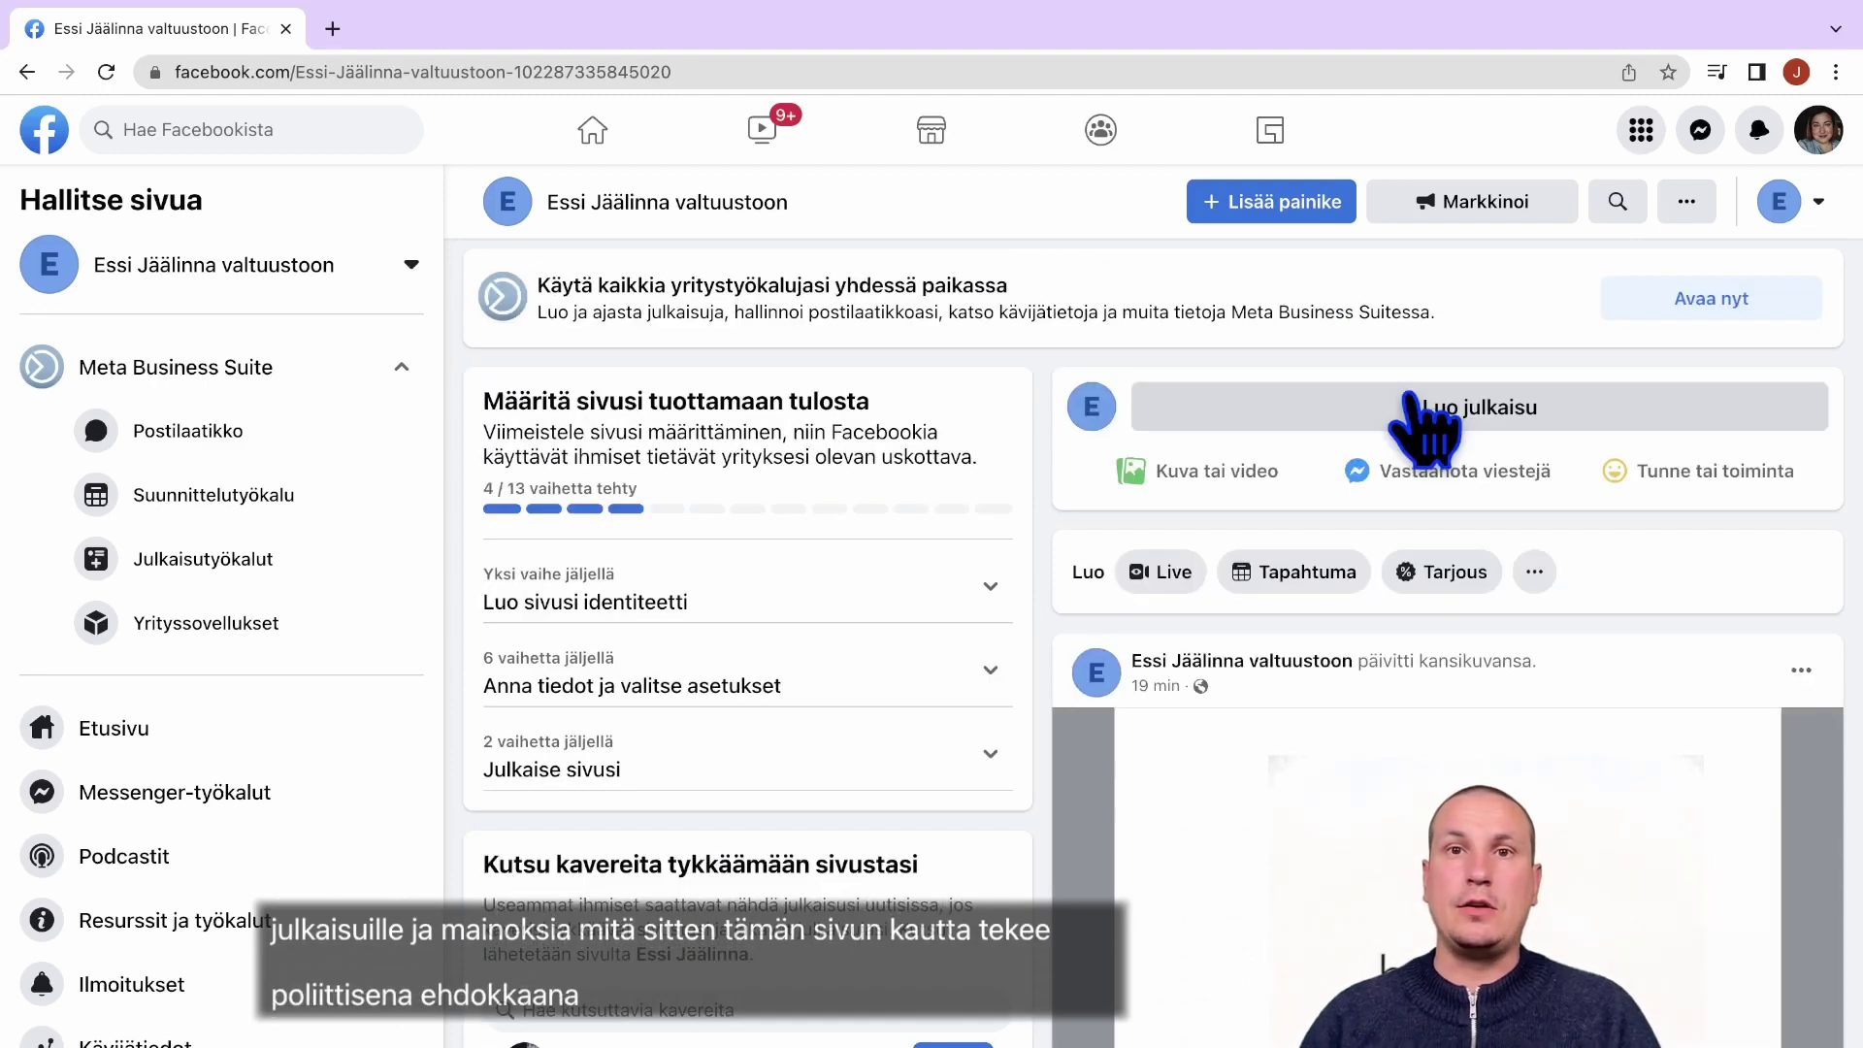